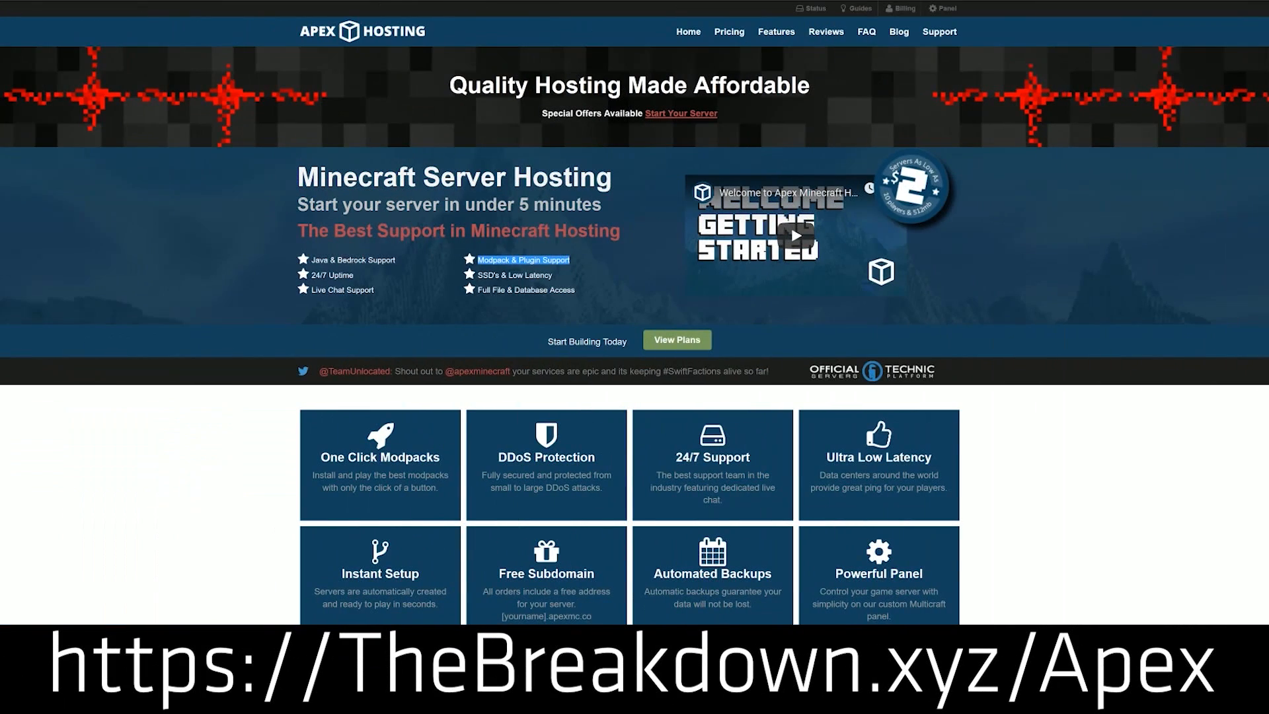
Highlight a few feature headings on the shaders article while reading.
{"action": "left_click_drag", "start_coordinate": [355, 274], "coordinate": [337, 275]}
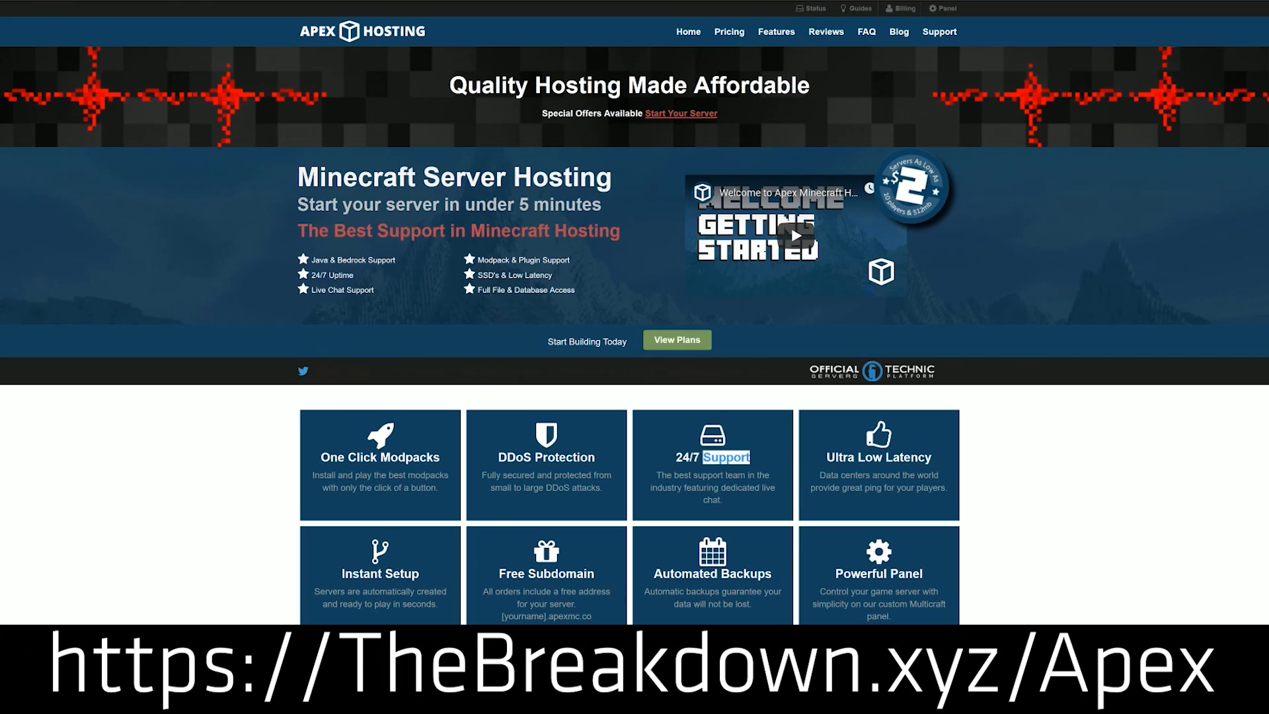
{"action": "left_click_drag", "start_coordinate": [751, 457], "coordinate": [675, 457]}
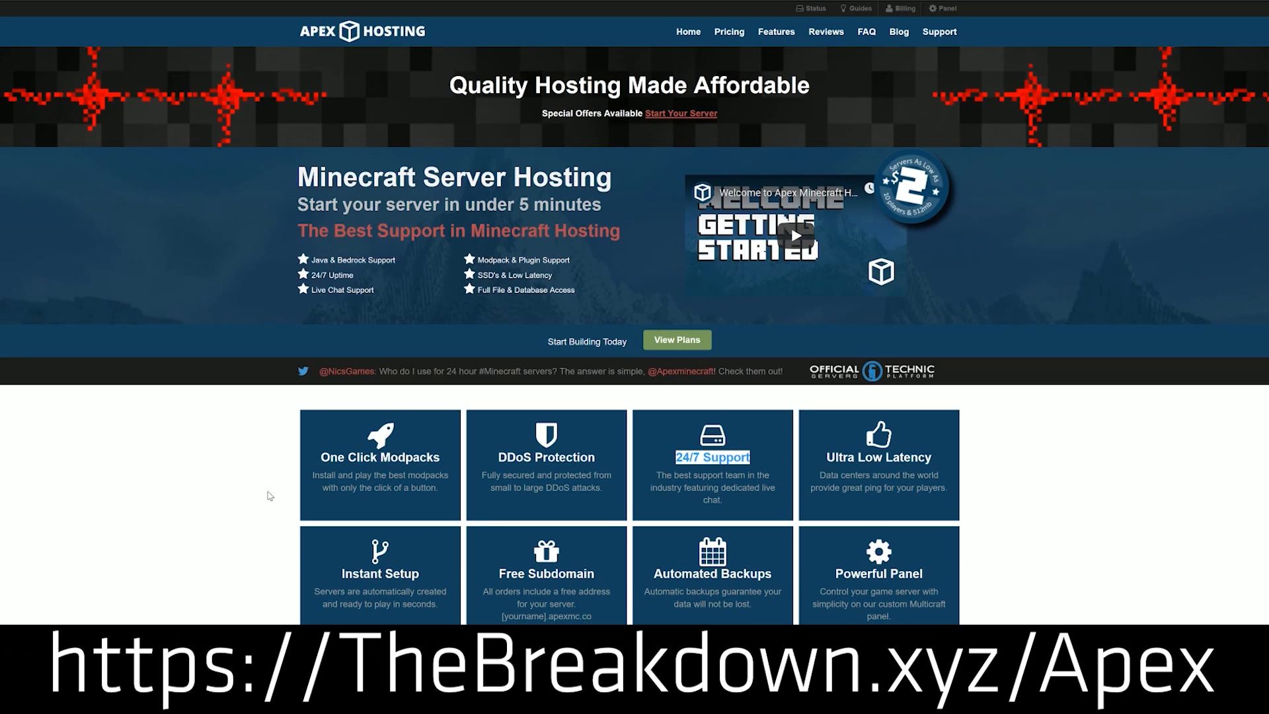
{"action": "left_click_drag", "start_coordinate": [320, 458], "coordinate": [327, 457]}
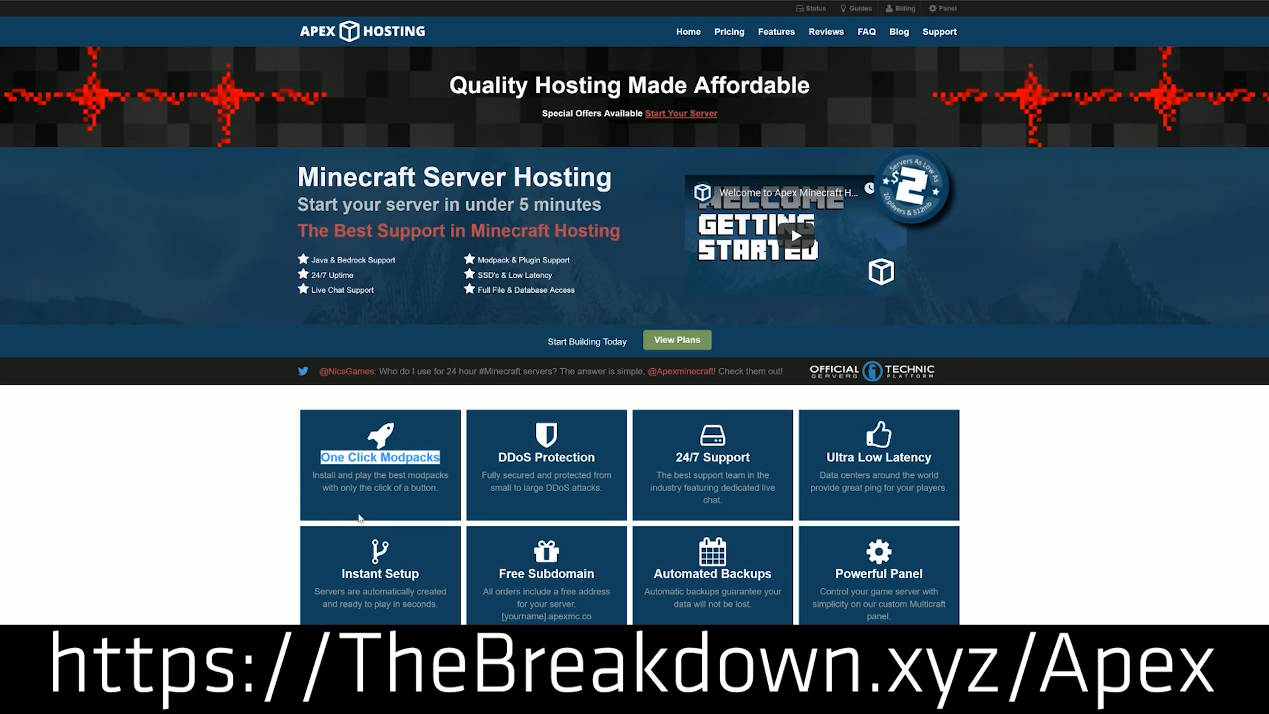
{"action": "scroll", "coordinate": [243, 497], "scroll_direction": "down", "scroll_amount": 1}
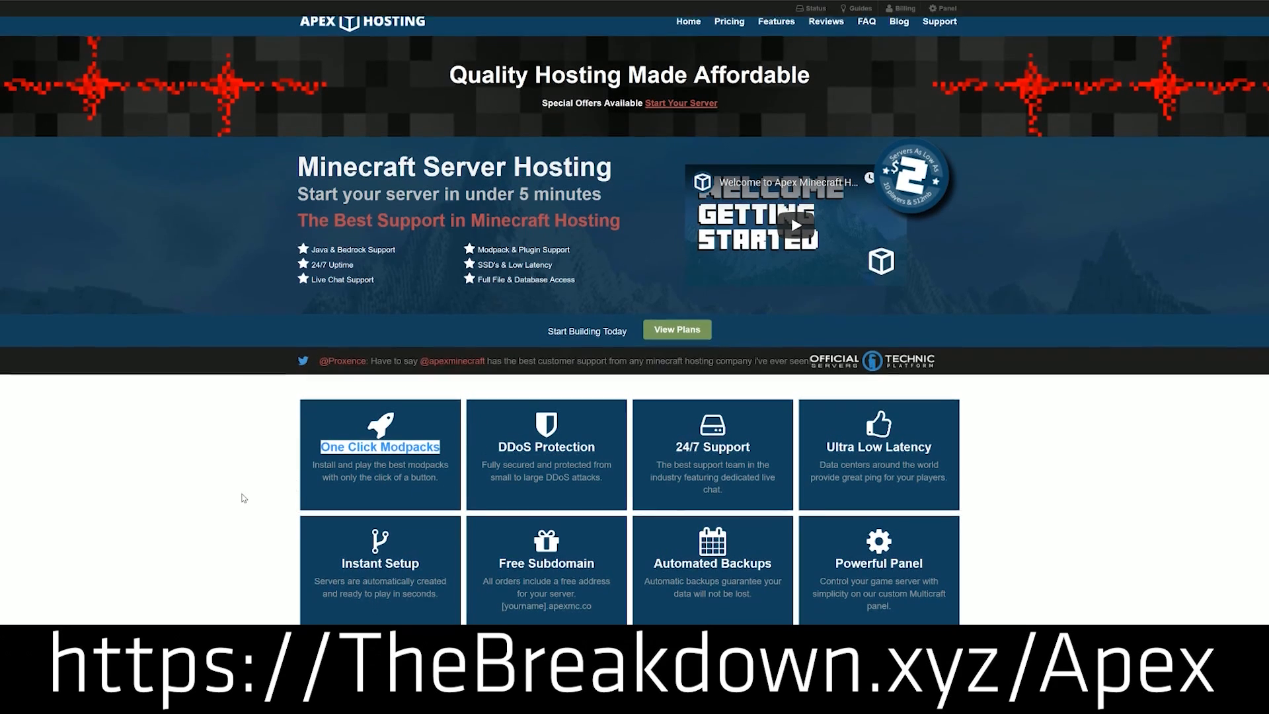
{"action": "scroll", "coordinate": [244, 497], "scroll_direction": "down", "scroll_amount": 5}
{"action": "scroll", "coordinate": [248, 485], "scroll_direction": "down", "scroll_amount": 3}
{"action": "scroll", "coordinate": [253, 467], "scroll_direction": "down", "scroll_amount": 5}
{"action": "scroll", "coordinate": [259, 457], "scroll_direction": "down", "scroll_amount": 3}
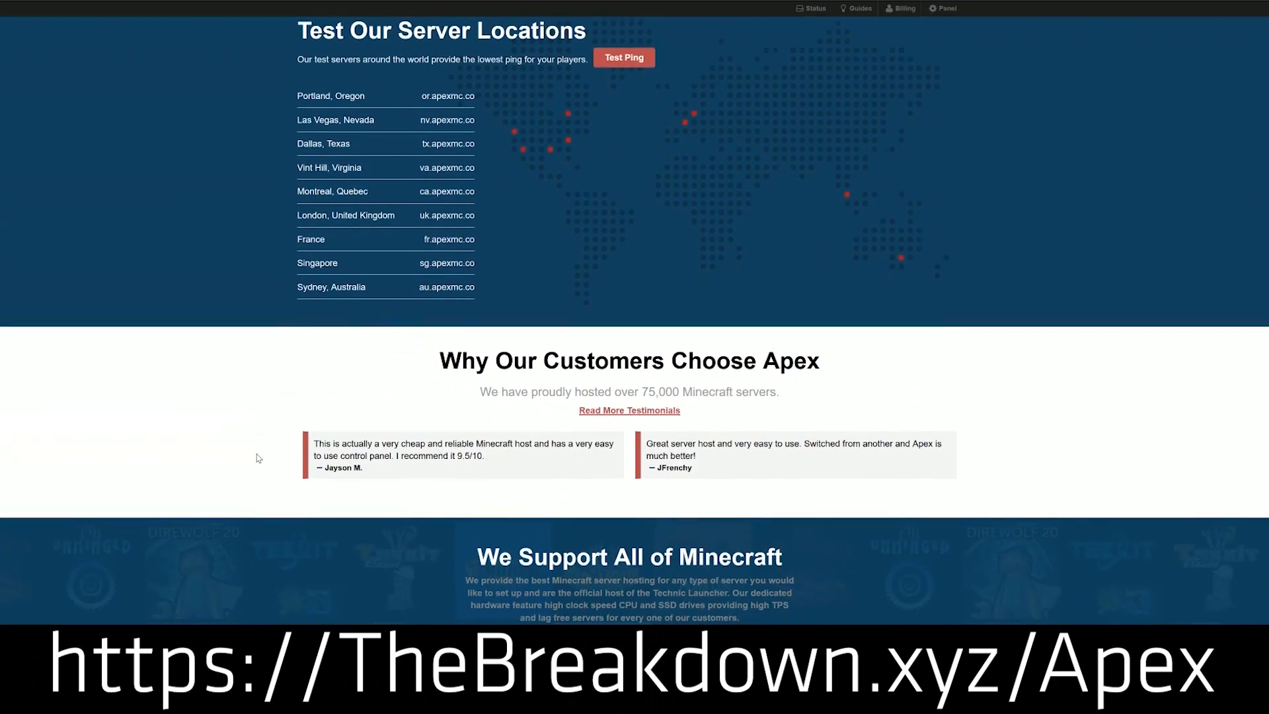
{"action": "scroll", "coordinate": [258, 458], "scroll_direction": "down", "scroll_amount": 1}
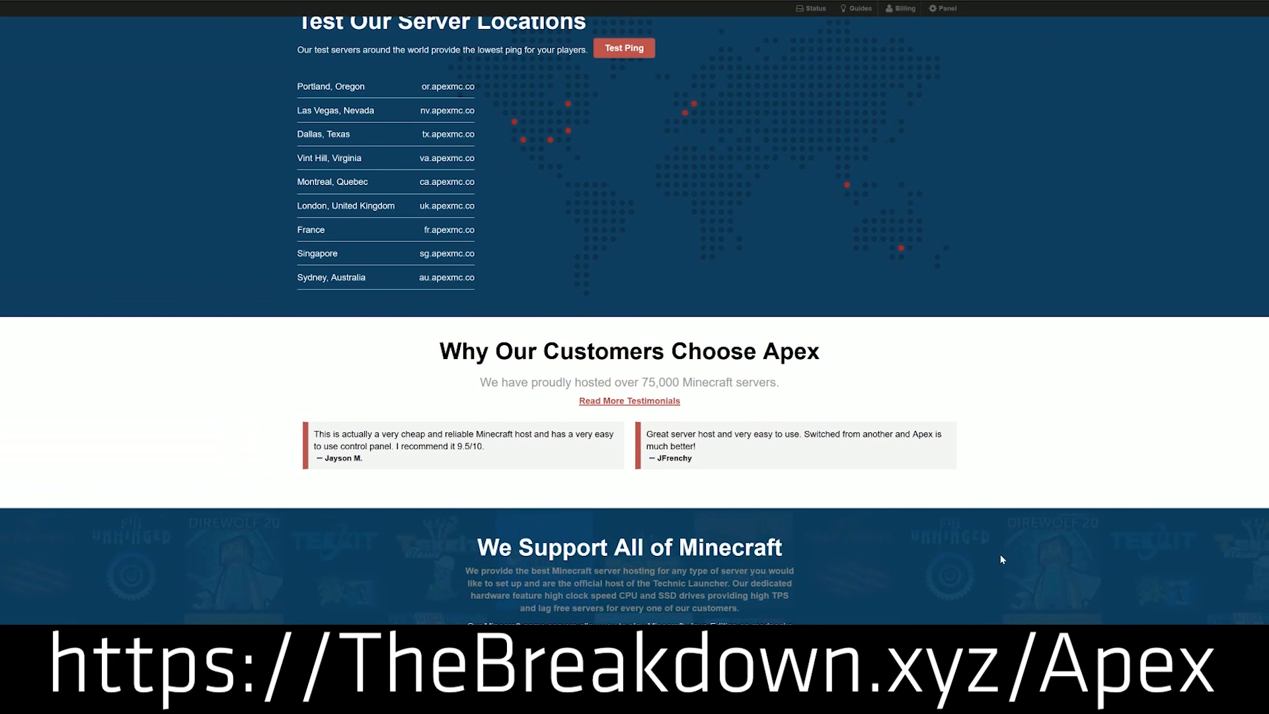
{"action": "scroll", "coordinate": [1001, 555], "scroll_direction": "down", "scroll_amount": 3}
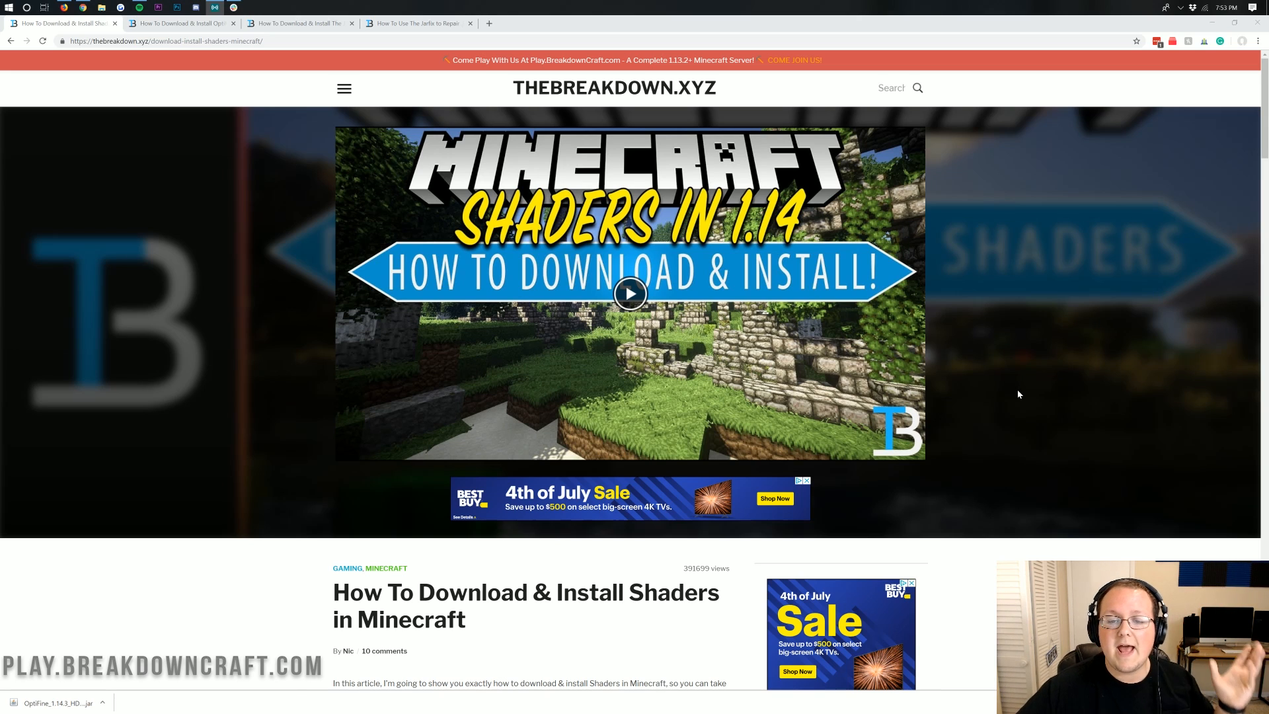
{"action": "scroll", "coordinate": [1018, 390], "scroll_direction": "down", "scroll_amount": 3}
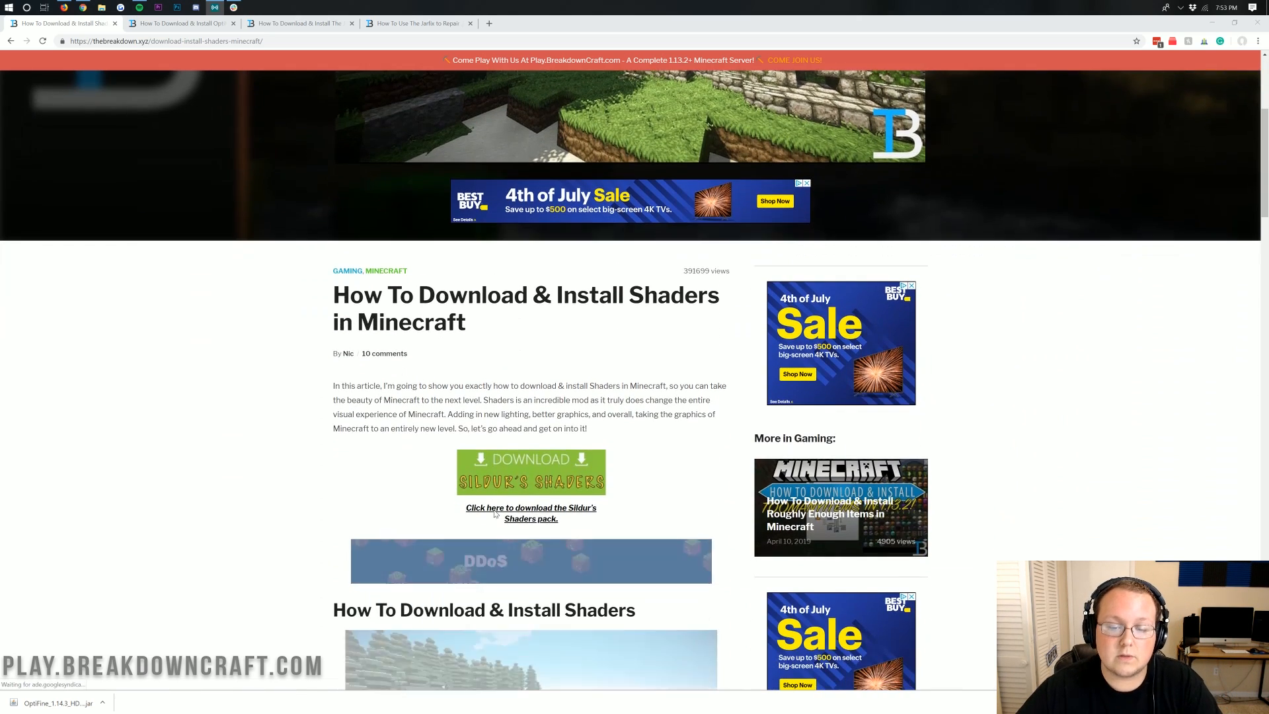
{"action": "scroll", "coordinate": [496, 513], "scroll_direction": "down", "scroll_amount": 4}
{"action": "scroll", "coordinate": [497, 513], "scroll_direction": "down", "scroll_amount": 3}
{"action": "scroll", "coordinate": [512, 496], "scroll_direction": "up", "scroll_amount": 4}
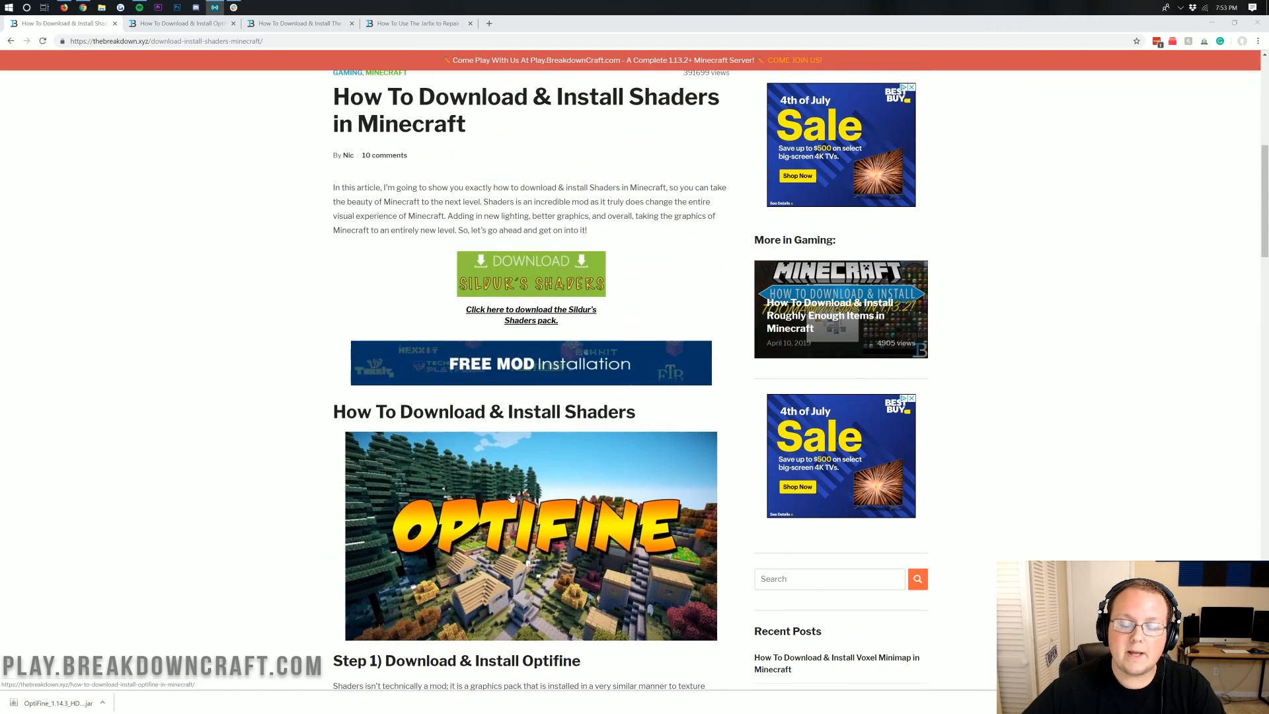
Open the Sildur's Shaders download site, then switch to the Top 5 Shaders video.
{"action": "left_click", "coordinate": [510, 283]}
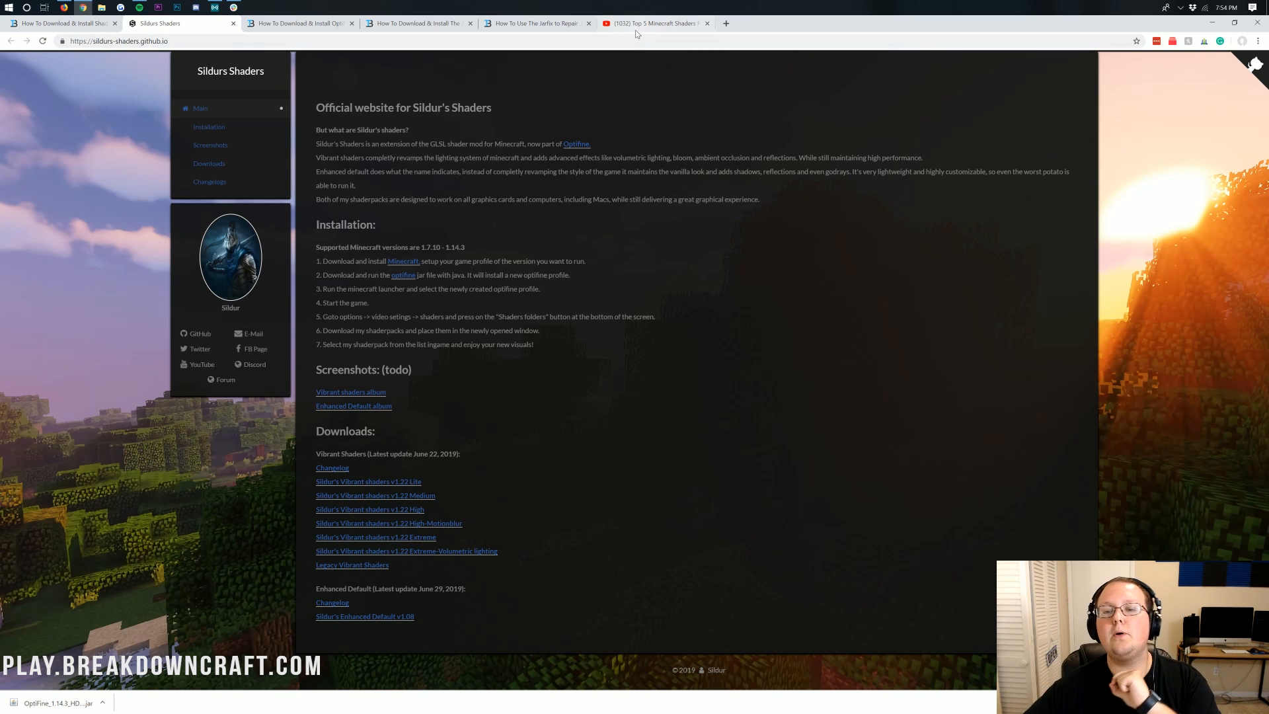
{"action": "left_click", "coordinate": [650, 22]}
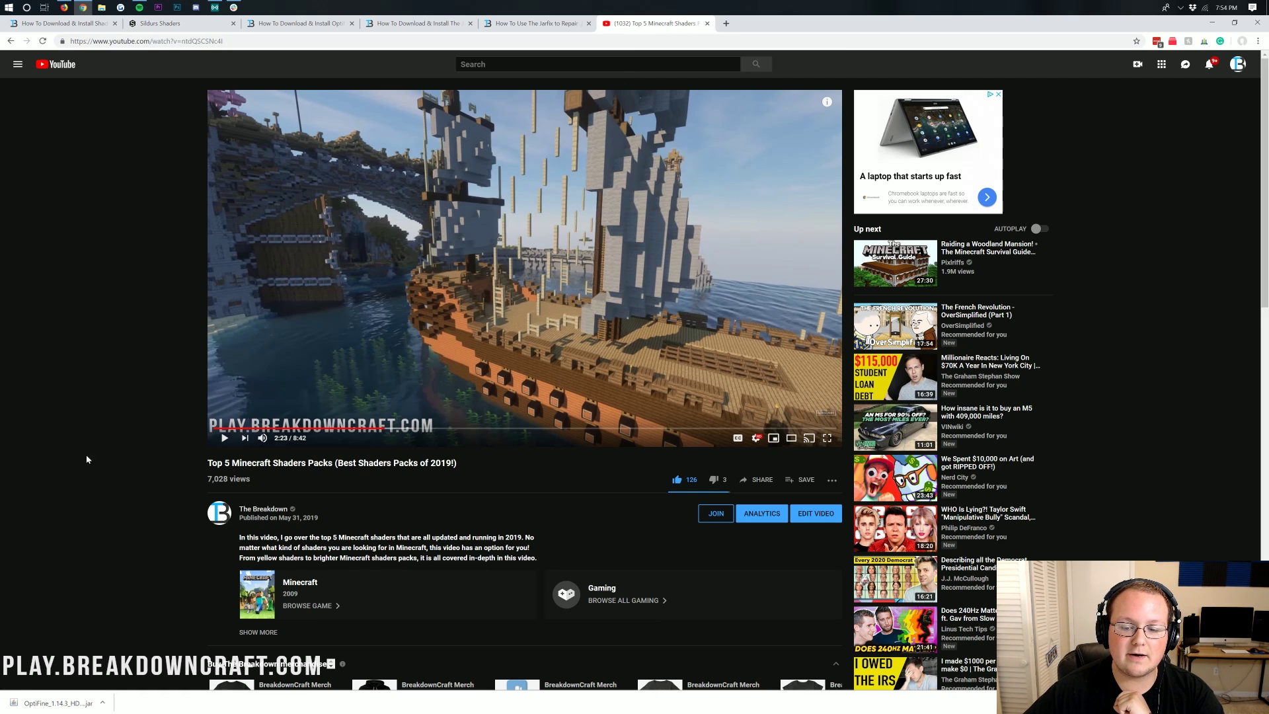
{"action": "scroll", "coordinate": [108, 485], "scroll_direction": "down", "scroll_amount": 2}
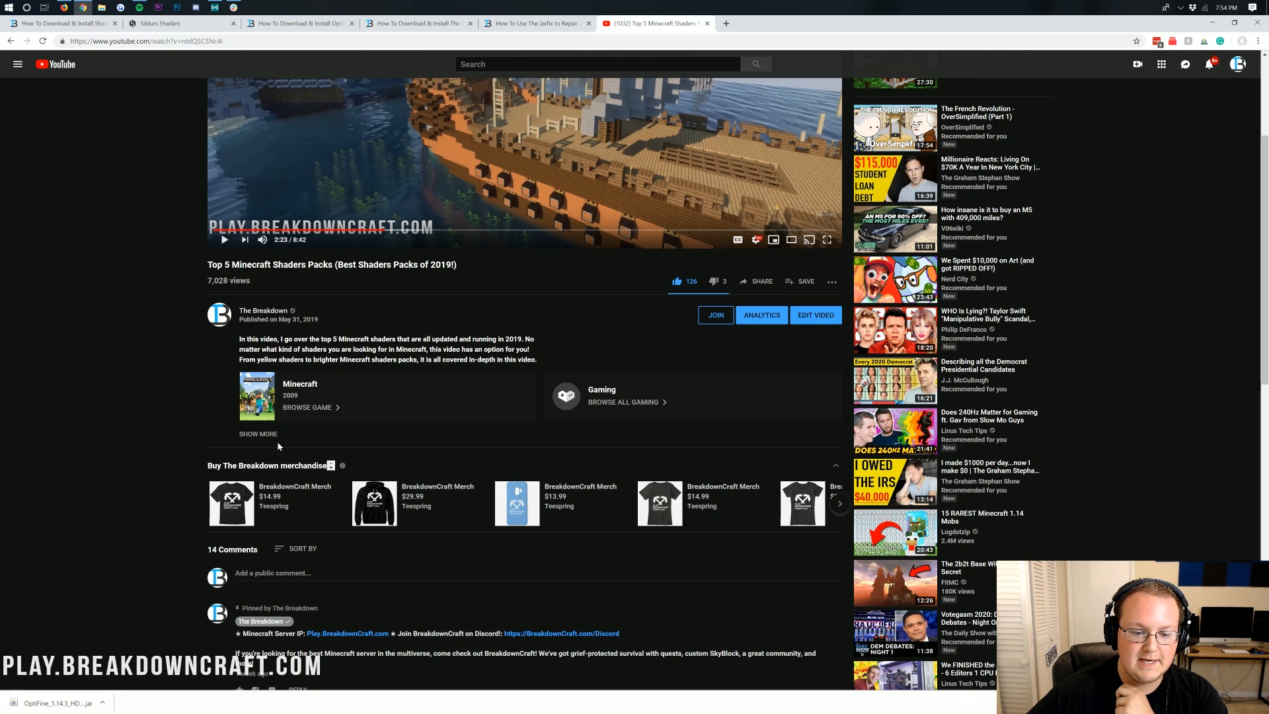
Expand the video's full description, then return to the Sildur's Shaders site.
{"action": "left_click", "coordinate": [259, 433]}
{"action": "scroll", "coordinate": [313, 372], "scroll_direction": "down", "scroll_amount": 1}
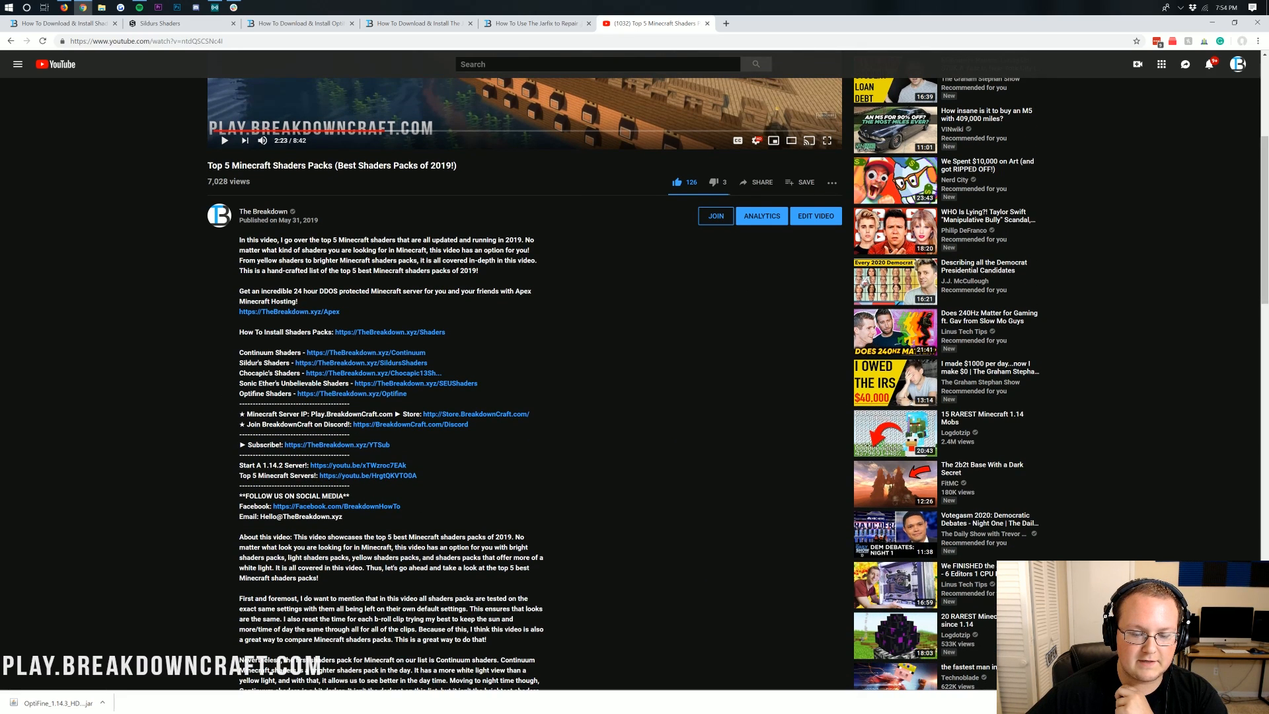
{"action": "scroll", "coordinate": [548, 122], "scroll_direction": "up", "scroll_amount": 3}
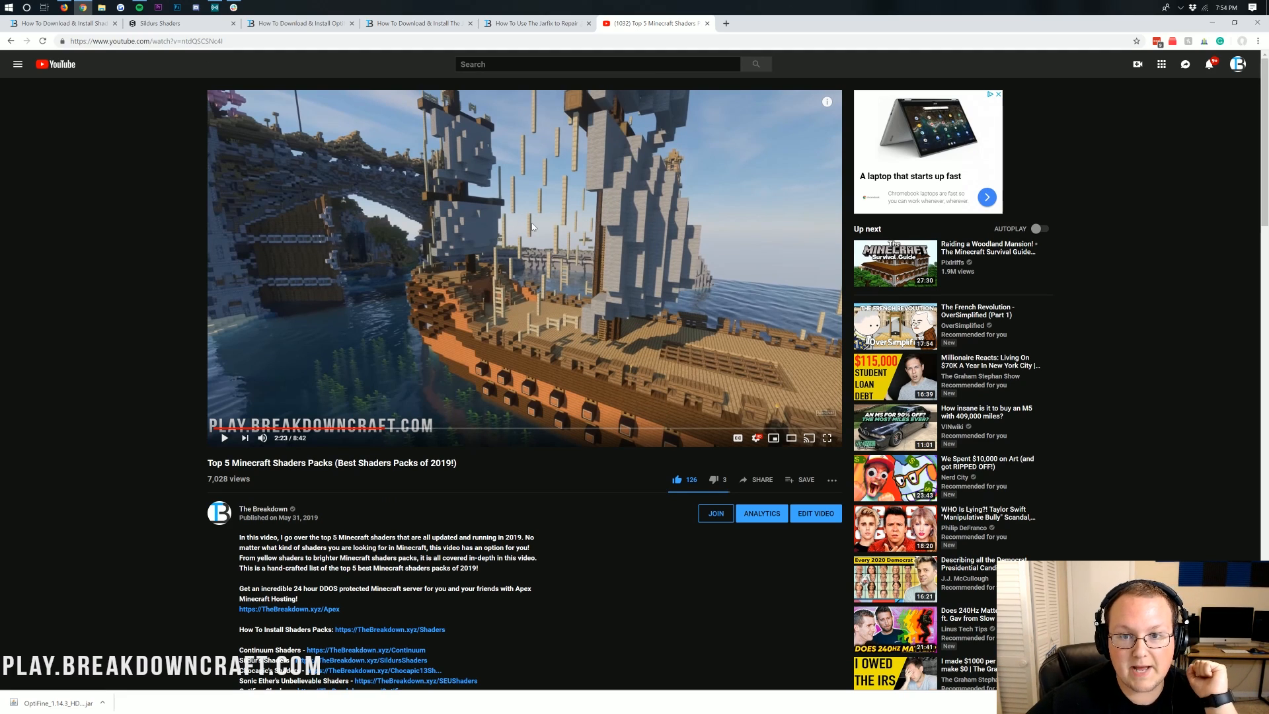
{"action": "left_click", "coordinate": [171, 24]}
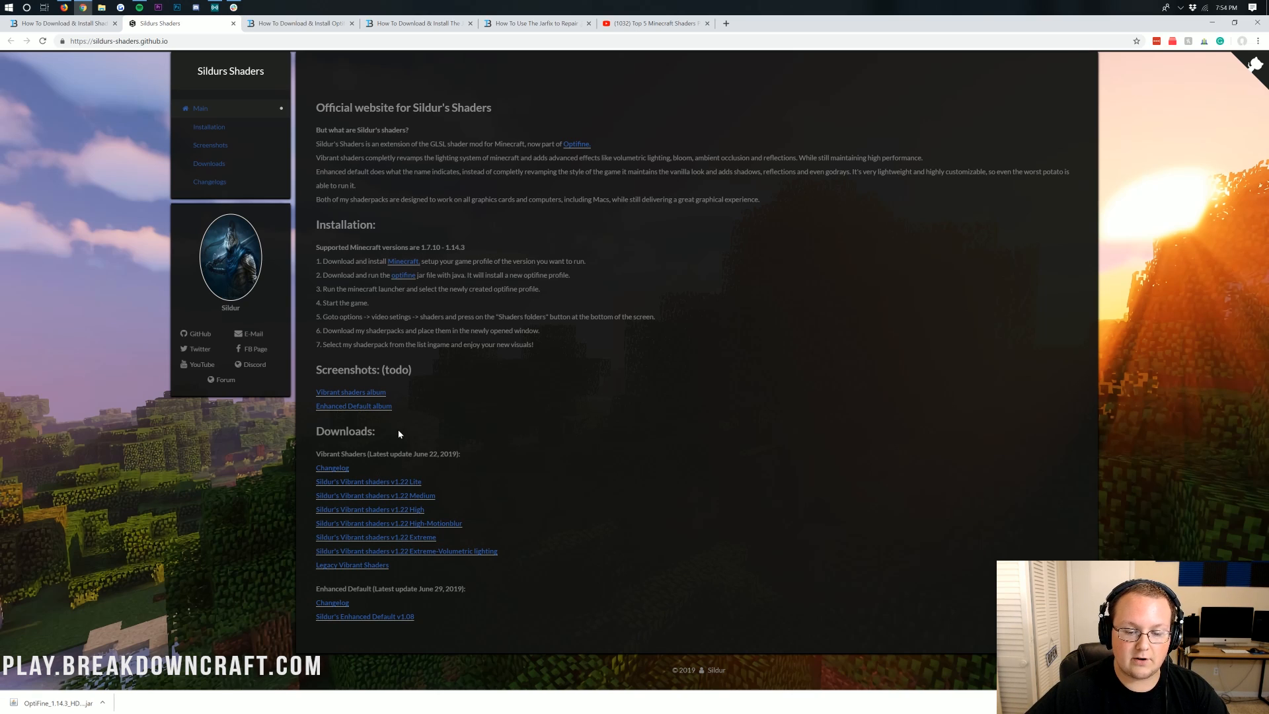
Download Vibrant shaders v1.22 Medium, deny notifications and close the leftover ad page.
{"action": "left_click", "coordinate": [367, 496]}
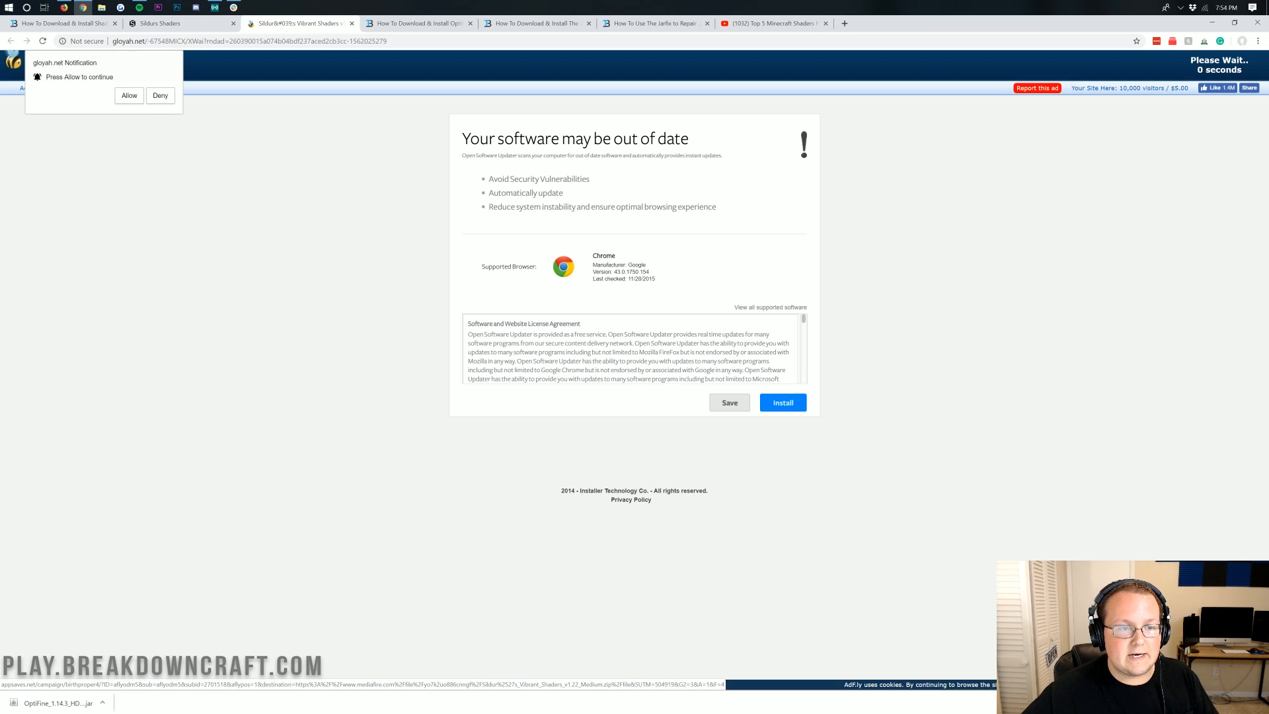
{"action": "left_click", "coordinate": [162, 95]}
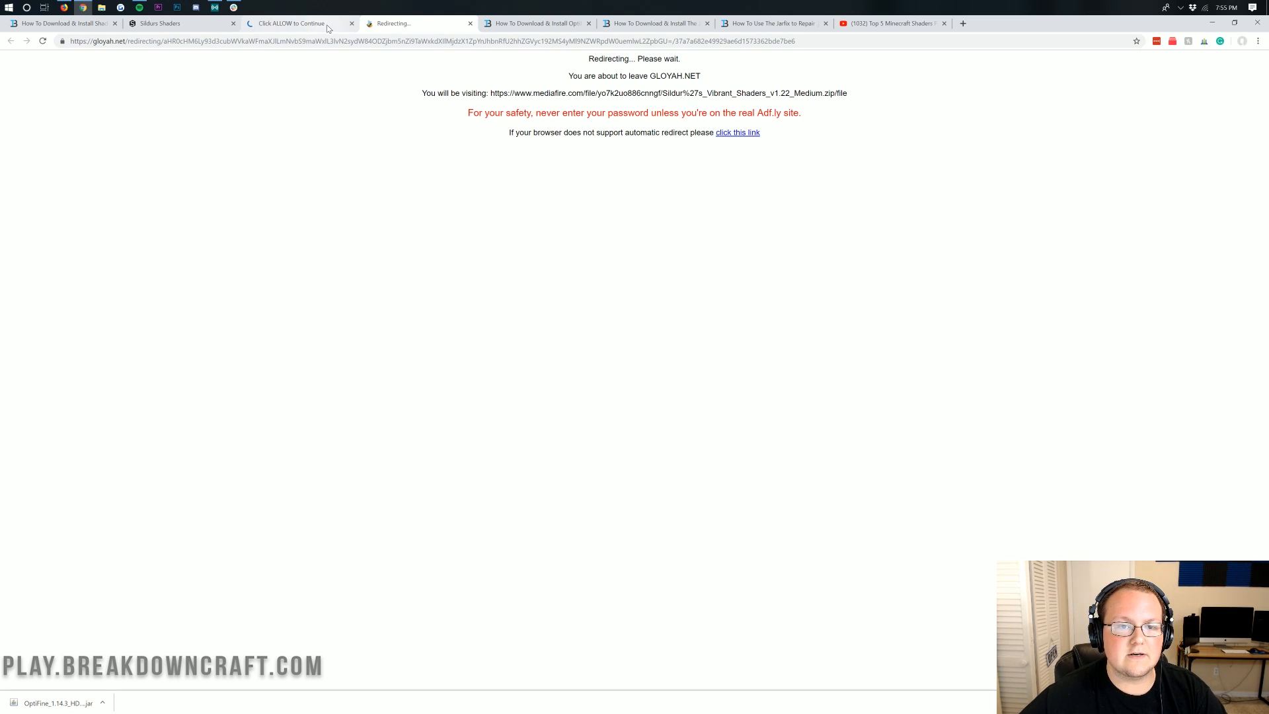
{"action": "left_click", "coordinate": [351, 23]}
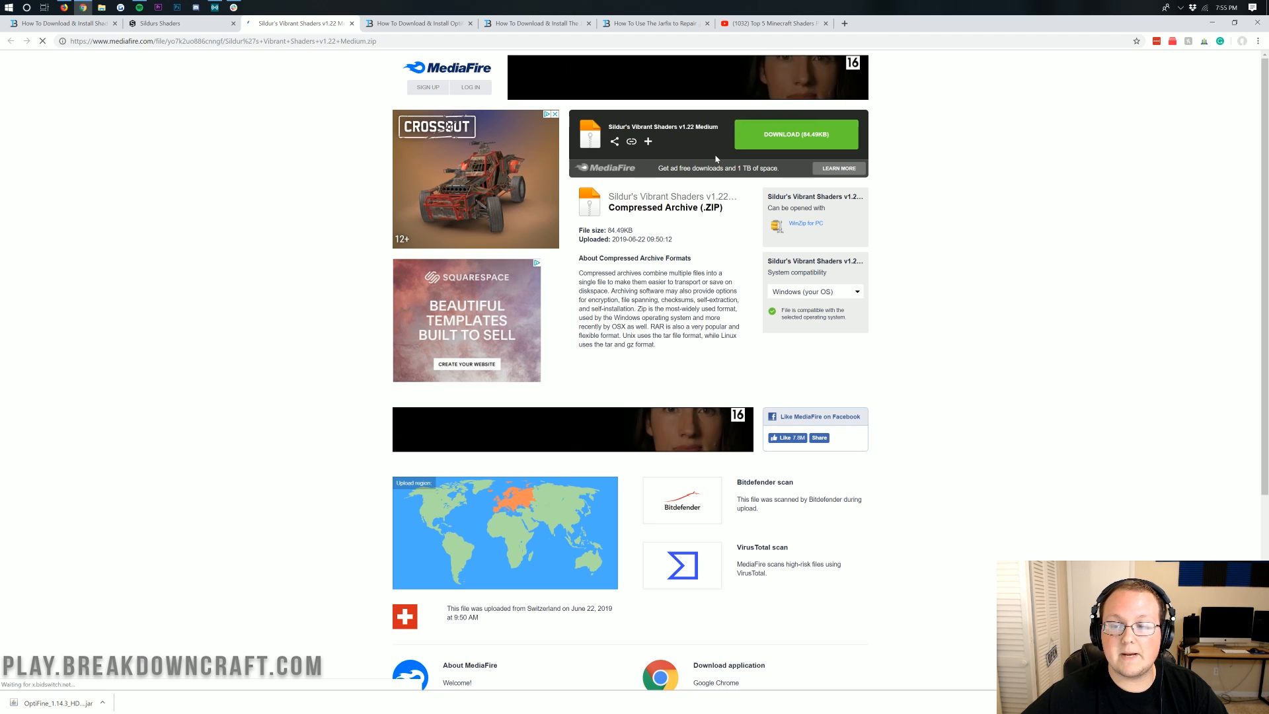
Start the MediaFire download of the shader zip, close the pop-up ad, and move to the OptiFine article.
{"action": "left_click", "coordinate": [757, 139]}
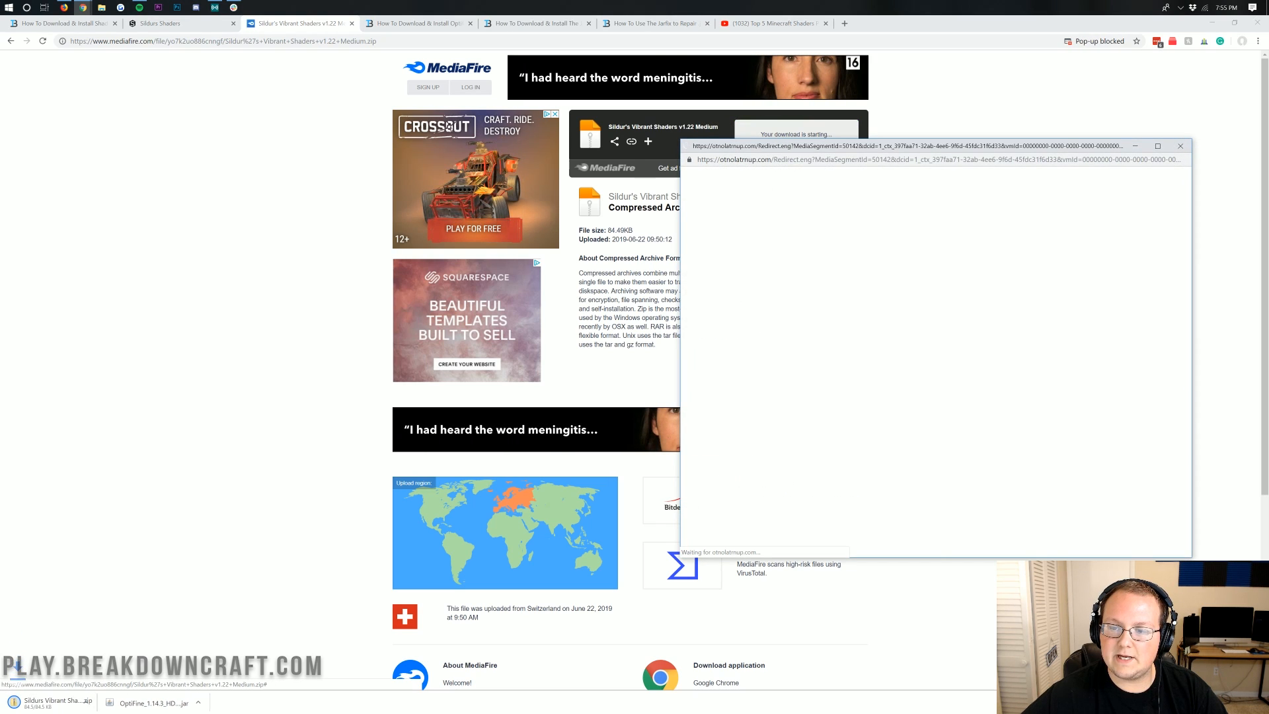
{"action": "left_click", "coordinate": [1182, 145]}
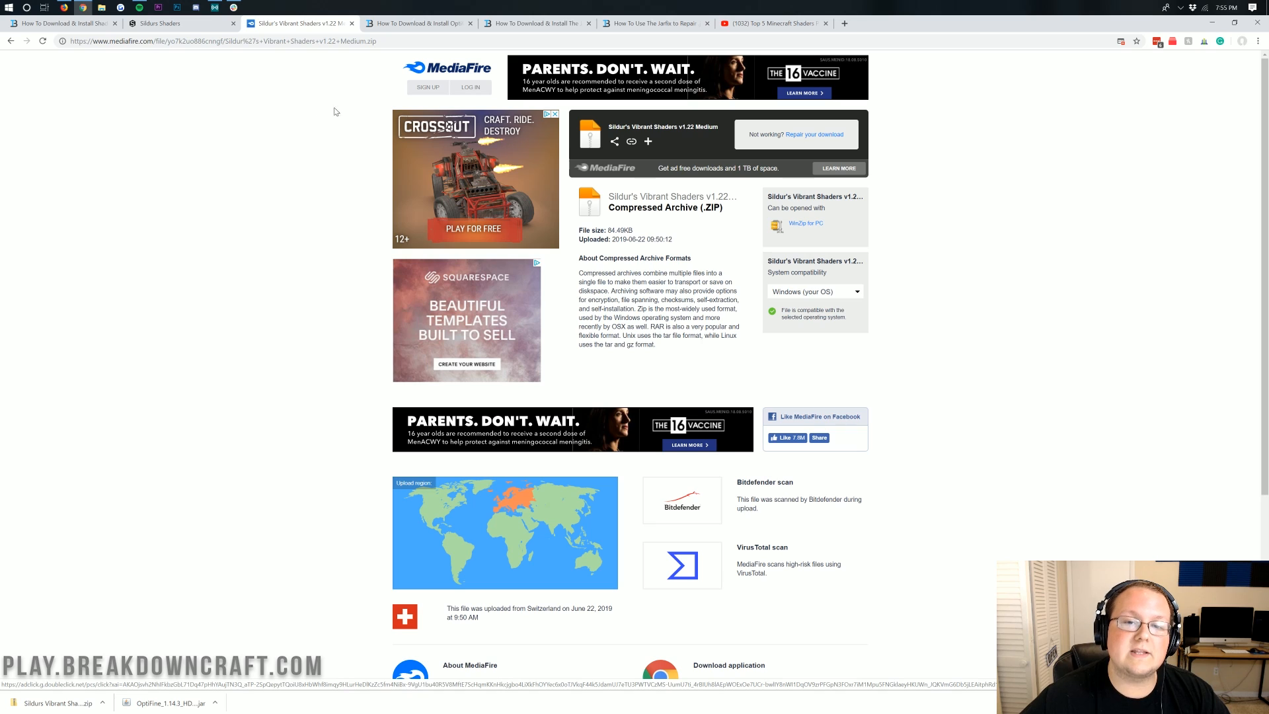
{"action": "left_click", "coordinate": [416, 23]}
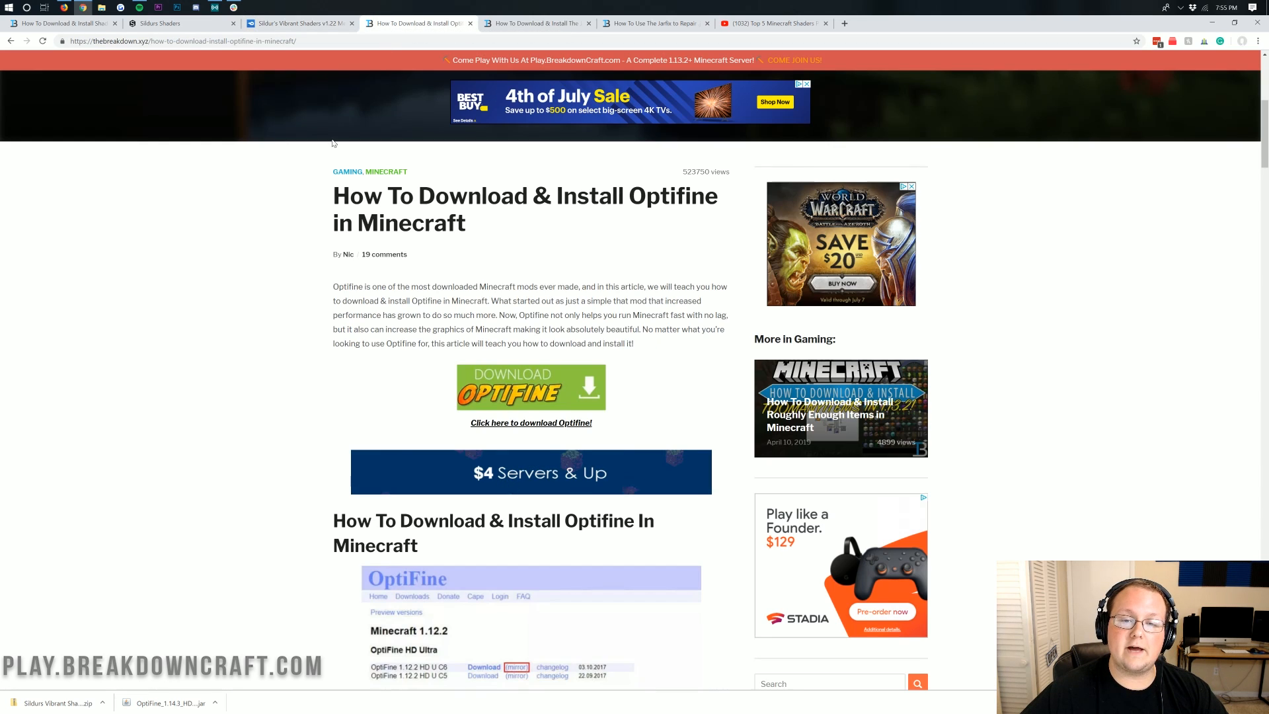
{"action": "scroll", "coordinate": [219, 212], "scroll_direction": "up", "scroll_amount": 5}
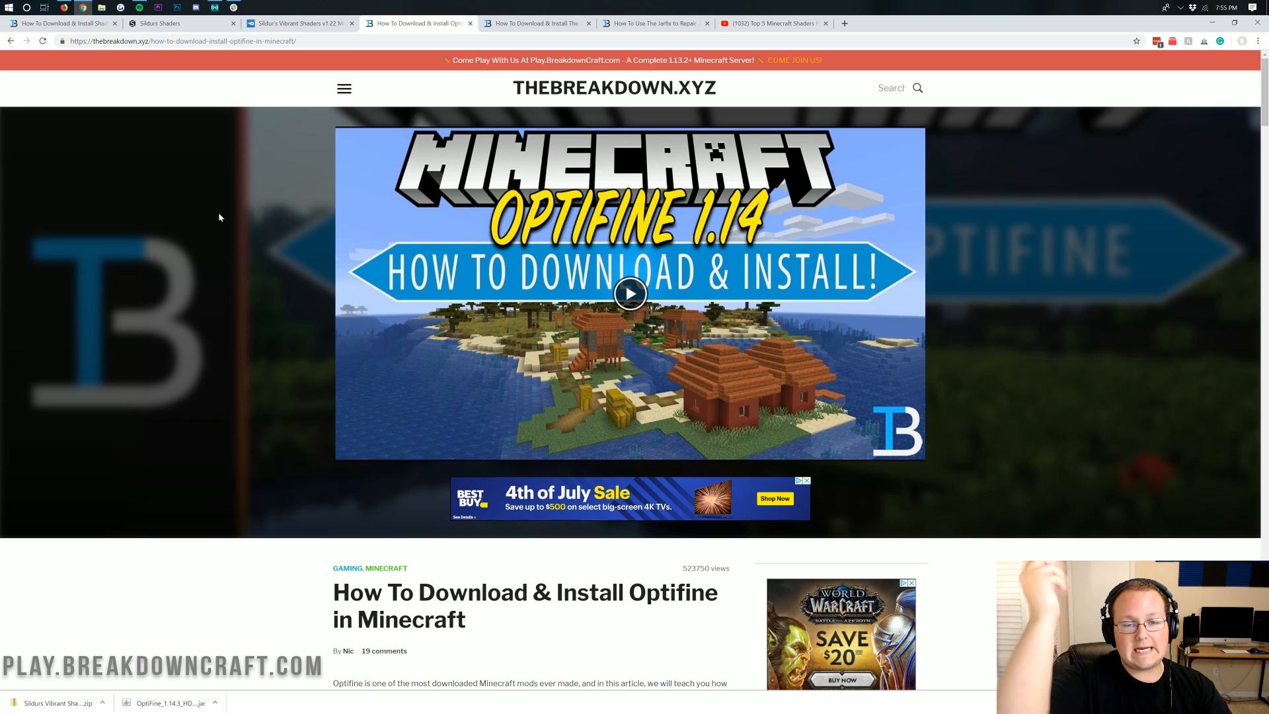
{"action": "scroll", "coordinate": [218, 213], "scroll_direction": "down", "scroll_amount": 3}
{"action": "scroll", "coordinate": [228, 228], "scroll_direction": "down", "scroll_amount": 3}
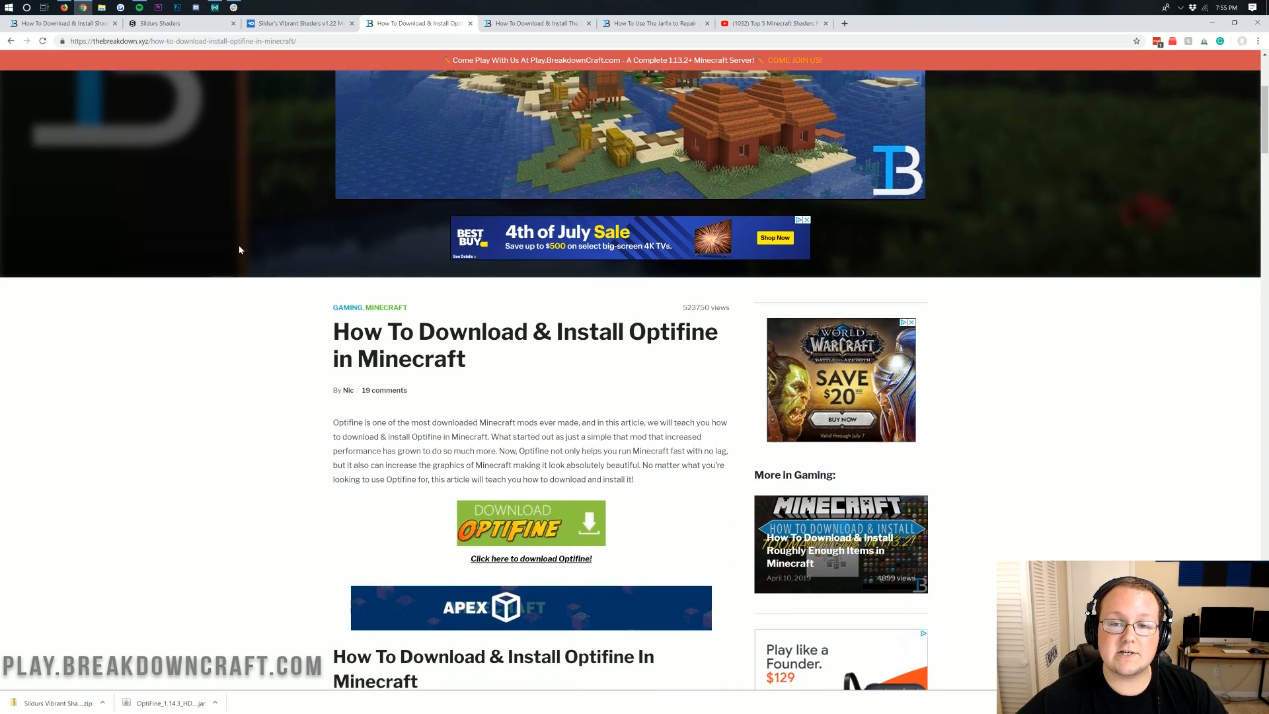
{"action": "scroll", "coordinate": [239, 249], "scroll_direction": "down", "scroll_amount": 5}
{"action": "scroll", "coordinate": [239, 249], "scroll_direction": "down", "scroll_amount": 3}
{"action": "scroll", "coordinate": [239, 252], "scroll_direction": "up", "scroll_amount": 4}
{"action": "scroll", "coordinate": [240, 258], "scroll_direction": "up", "scroll_amount": 3}
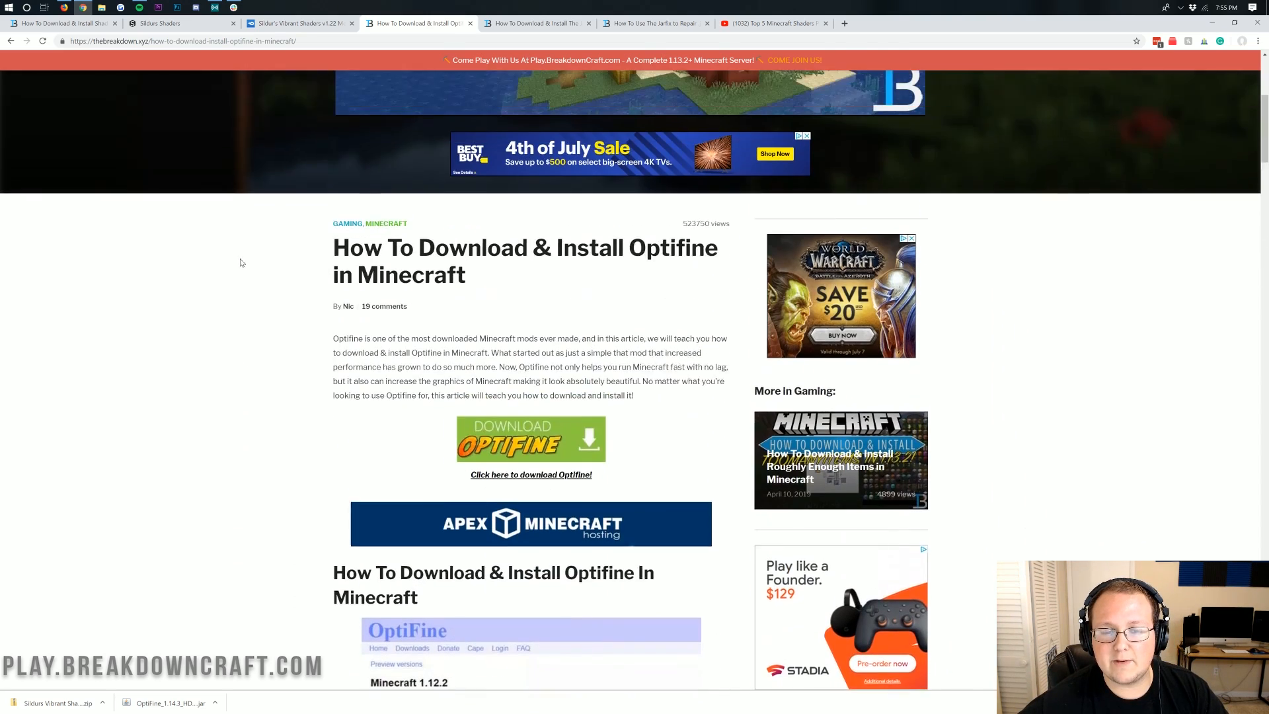
{"action": "scroll", "coordinate": [242, 263], "scroll_direction": "down", "scroll_amount": 3}
{"action": "scroll", "coordinate": [241, 263], "scroll_direction": "down", "scroll_amount": 2}
{"action": "scroll", "coordinate": [431, 163], "scroll_direction": "up", "scroll_amount": 1}
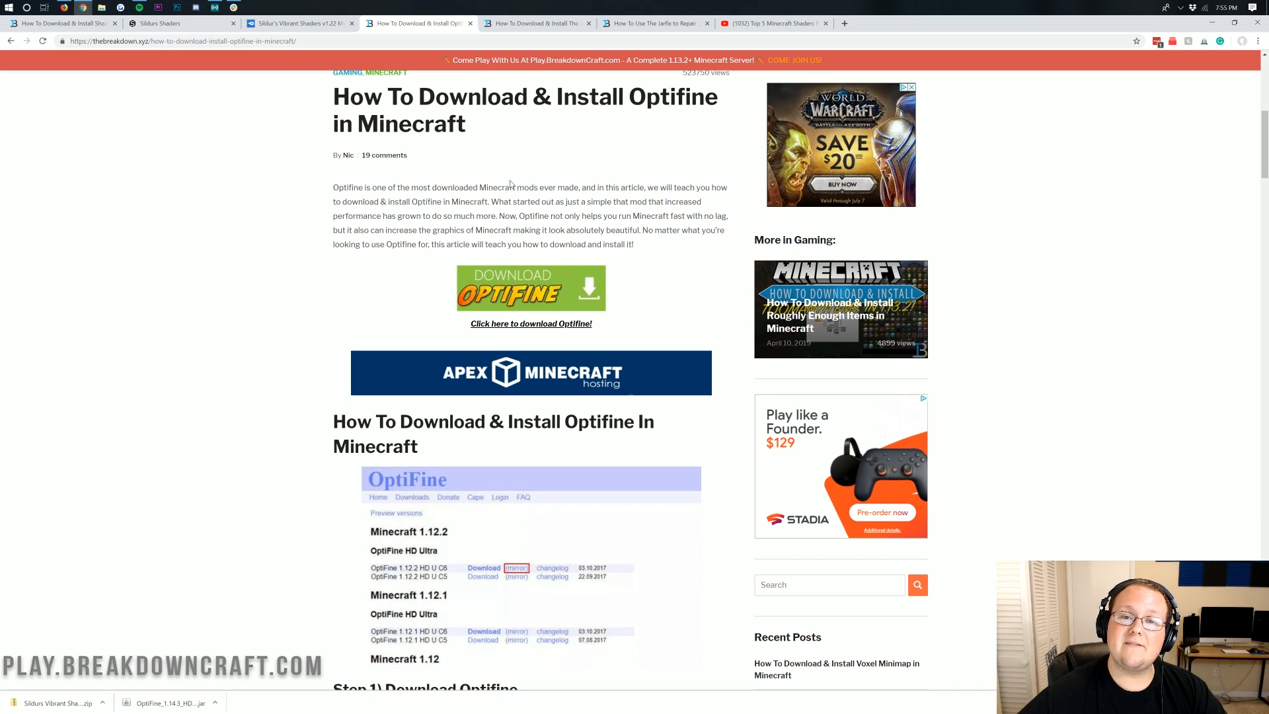
Open the official OptiFine downloads page from the article's Download Optifine button.
{"action": "left_click", "coordinate": [521, 293]}
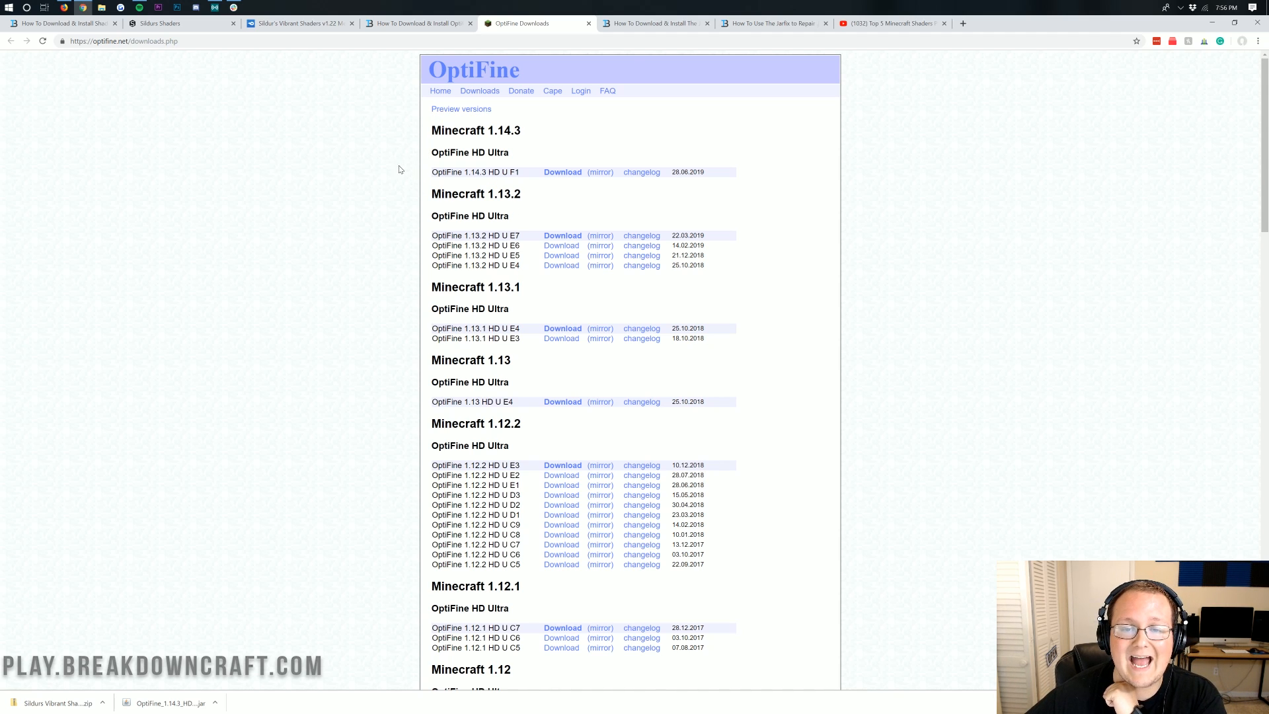
Peek at the preview versions list, then open the mirror for OptiFine 1.14.3 HD U F1.
{"action": "left_click", "coordinate": [461, 109]}
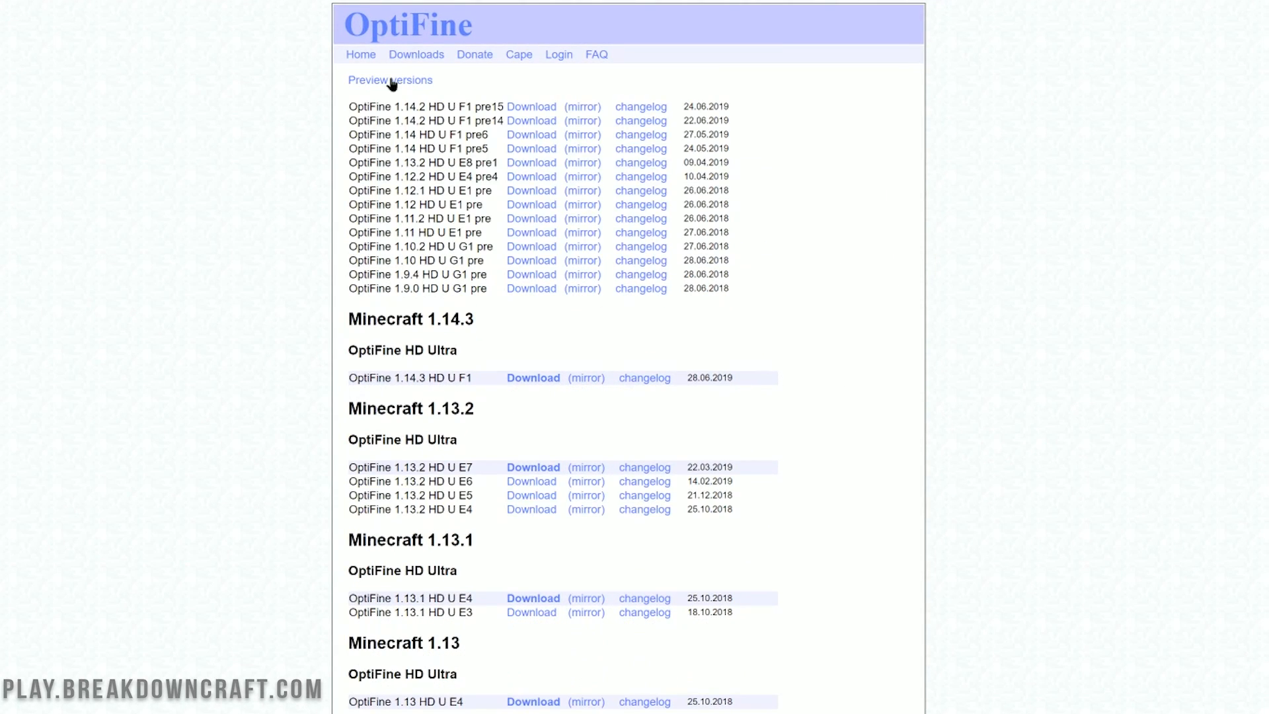
{"action": "left_click", "coordinate": [392, 82]}
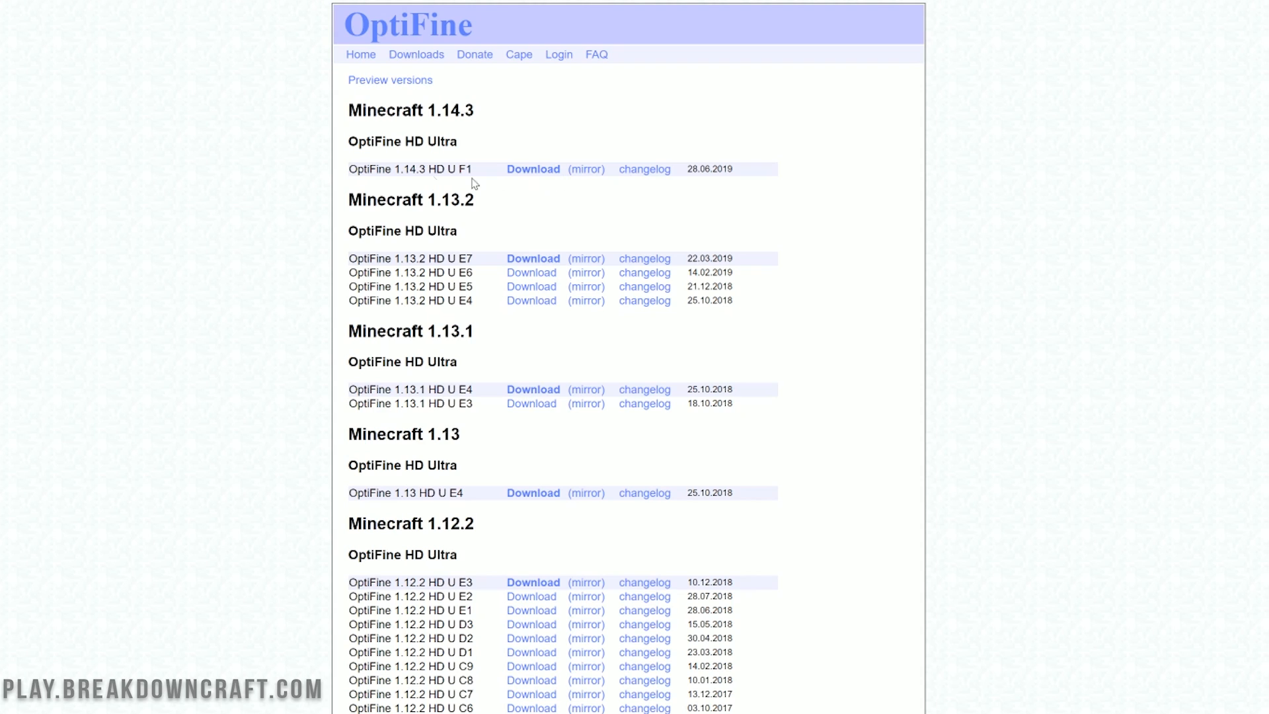
{"action": "left_click", "coordinate": [588, 171]}
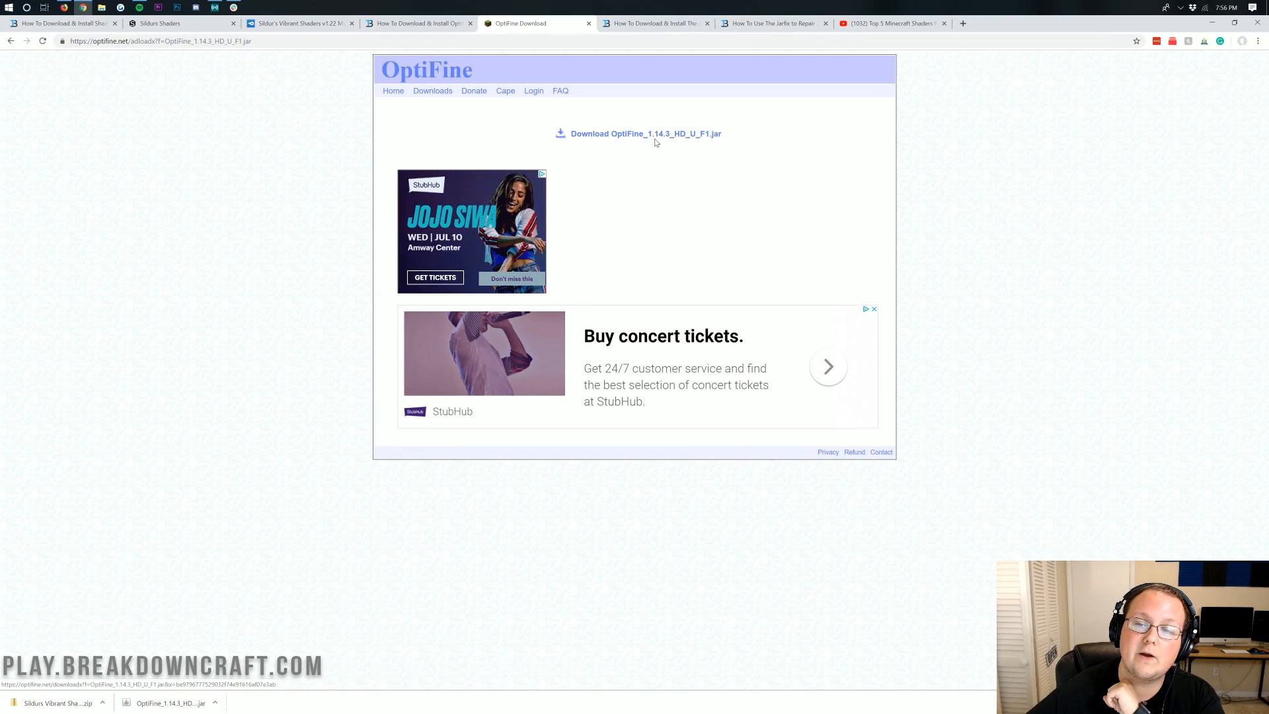
Download the OptiFine 1.14.3 jar, keep it despite the warning, and minimize the browser.
{"action": "left_click", "coordinate": [656, 136]}
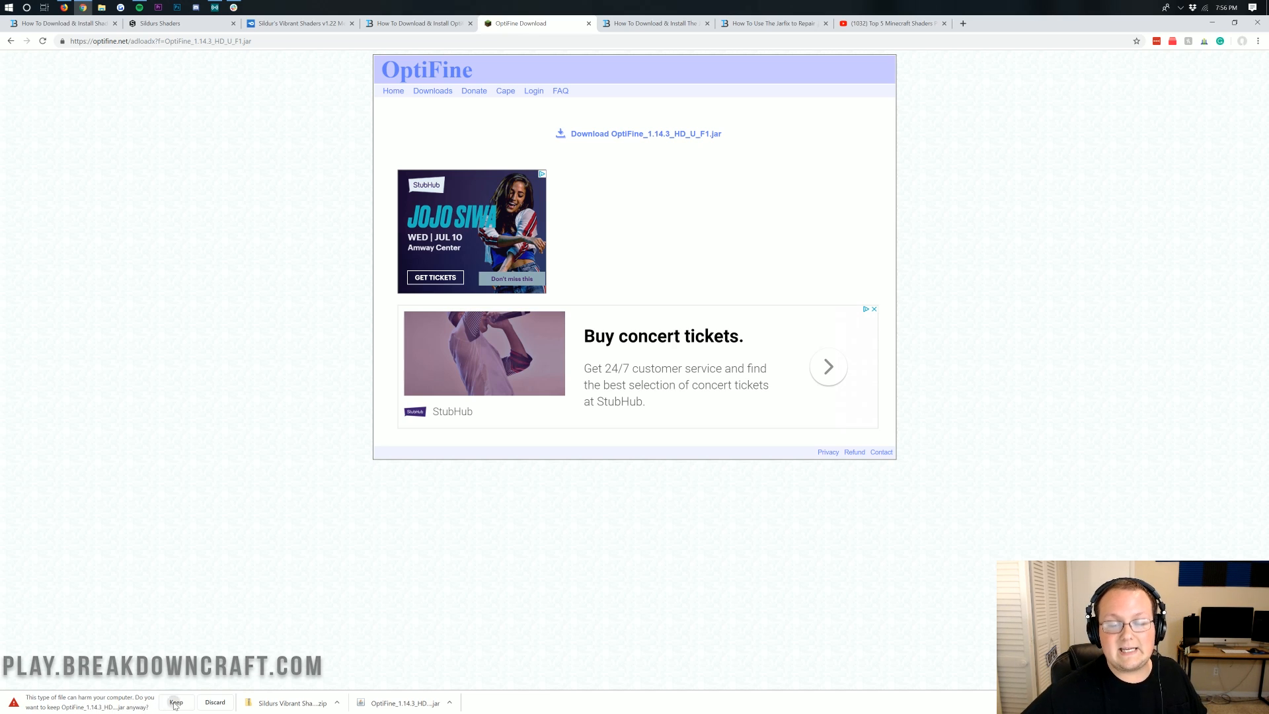
{"action": "left_click", "coordinate": [175, 702]}
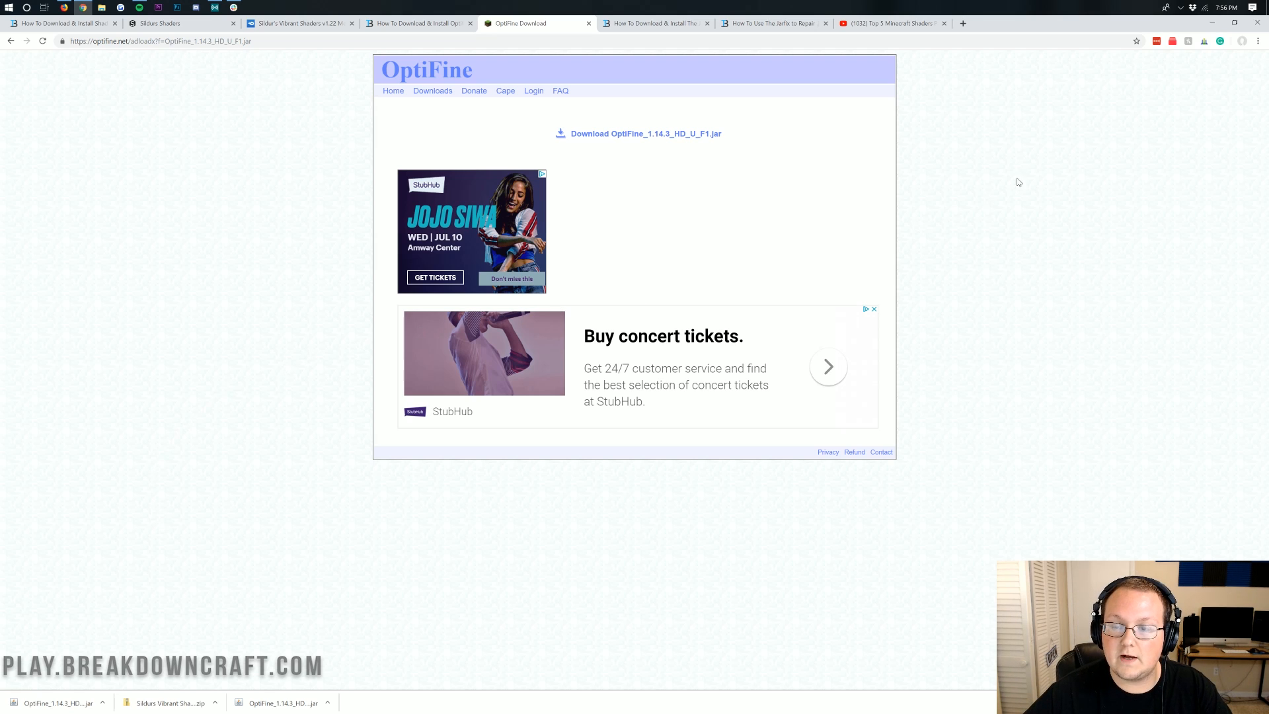
{"action": "left_click", "coordinate": [1196, 22]}
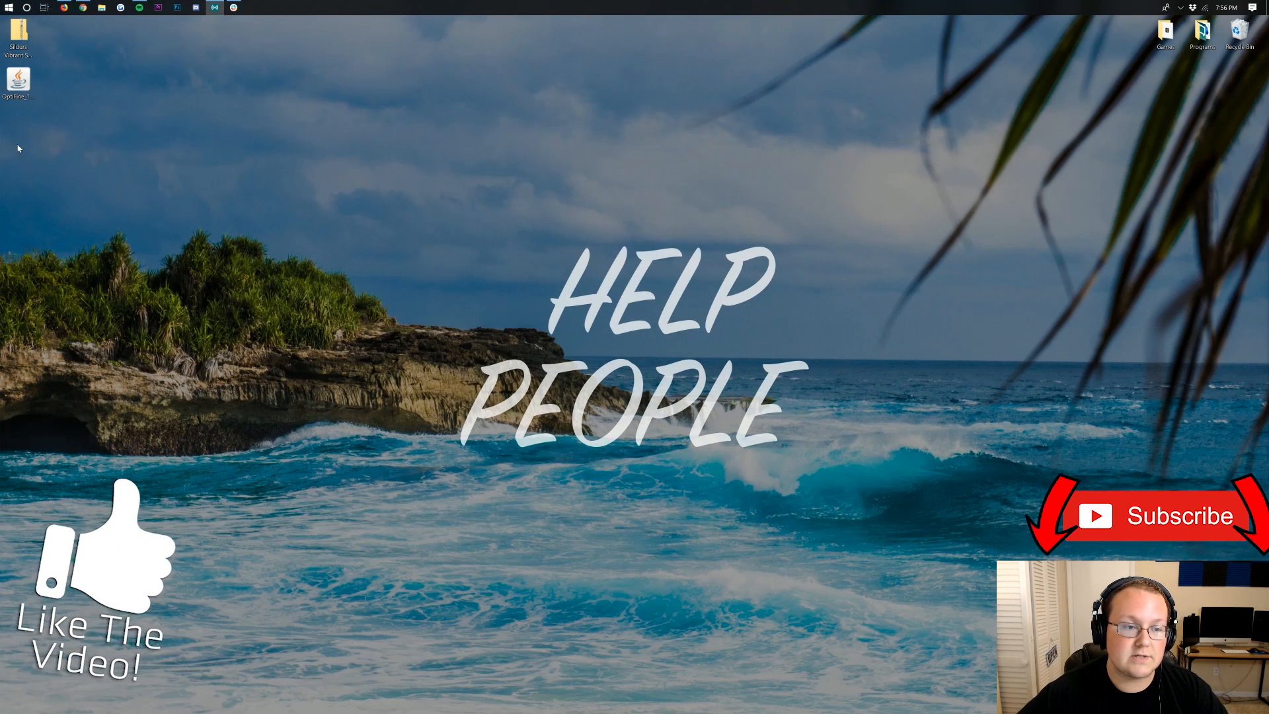
Move the shaders zip toward the desktop centre and open the Downloads folder via search.
{"action": "mouse_move", "coordinate": [16, 59]}
{"action": "left_mouse_down"}
{"action": "mouse_move", "coordinate": [389, 159]}
{"action": "mouse_move", "coordinate": [427, 189]}
{"action": "mouse_move", "coordinate": [499, 134]}
{"action": "left_mouse_up"}
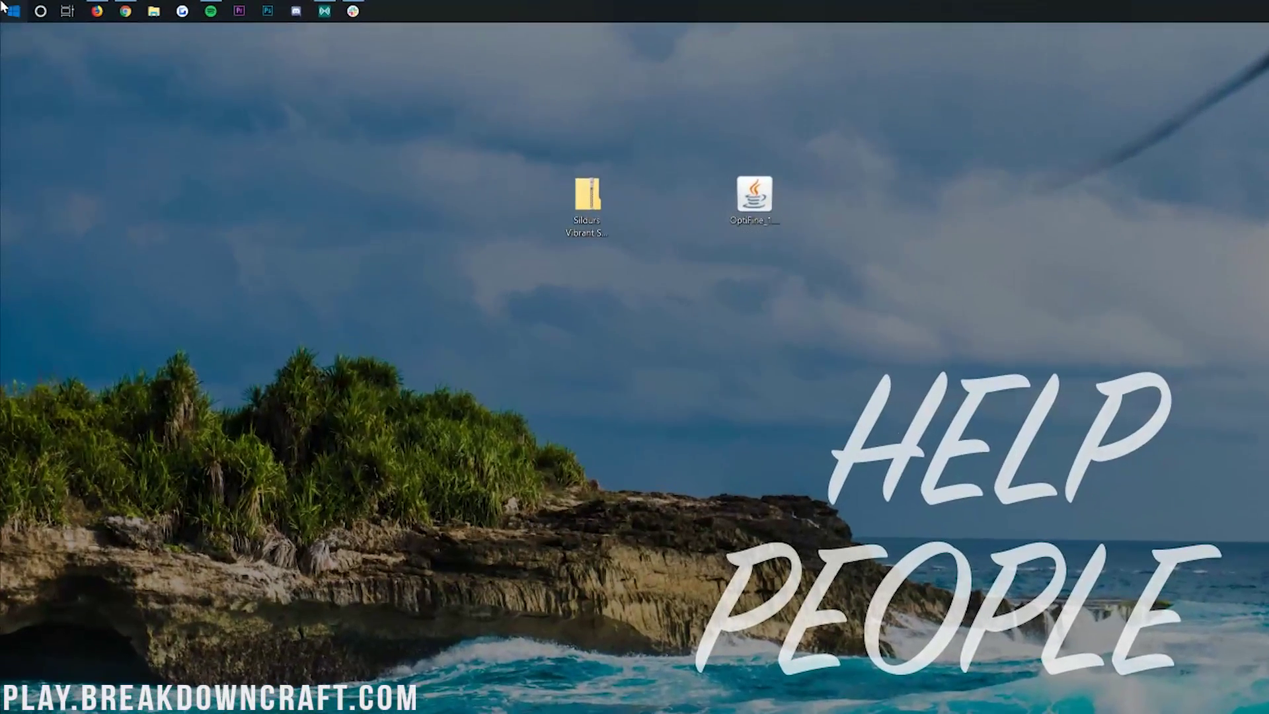
{"action": "left_click", "coordinate": [2, 7]}
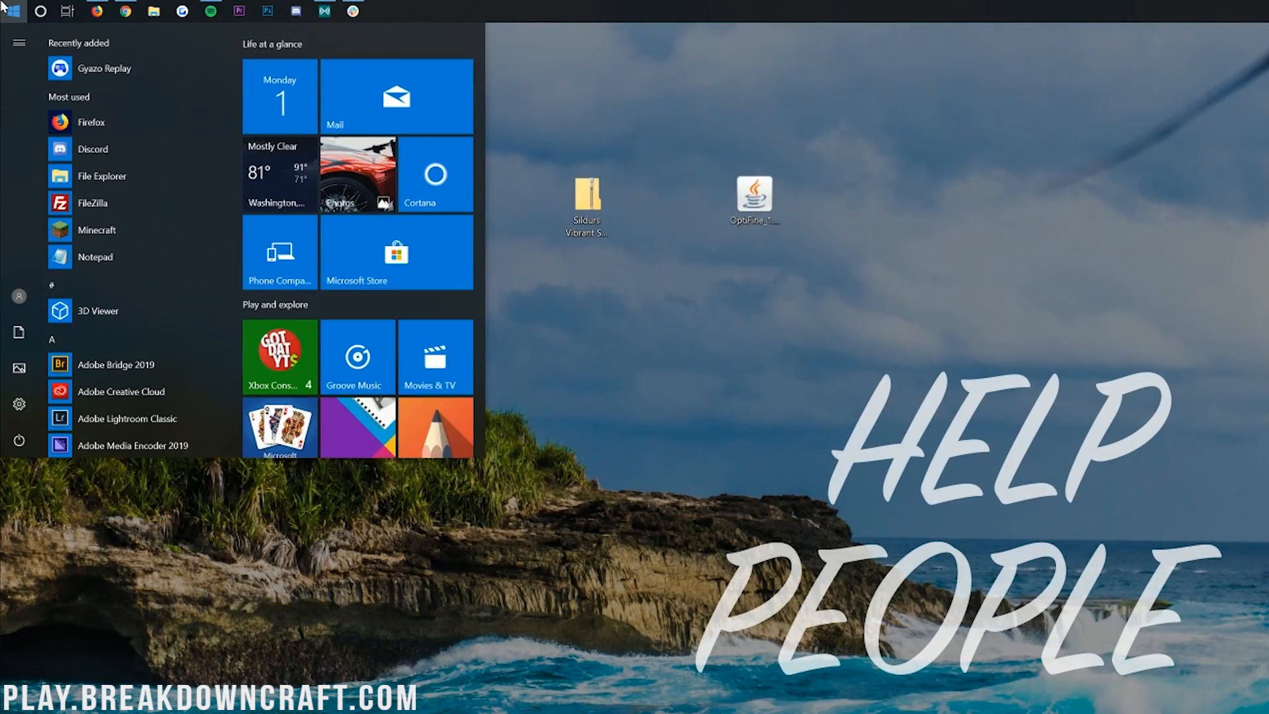
{"action": "type", "text": "downloads"}
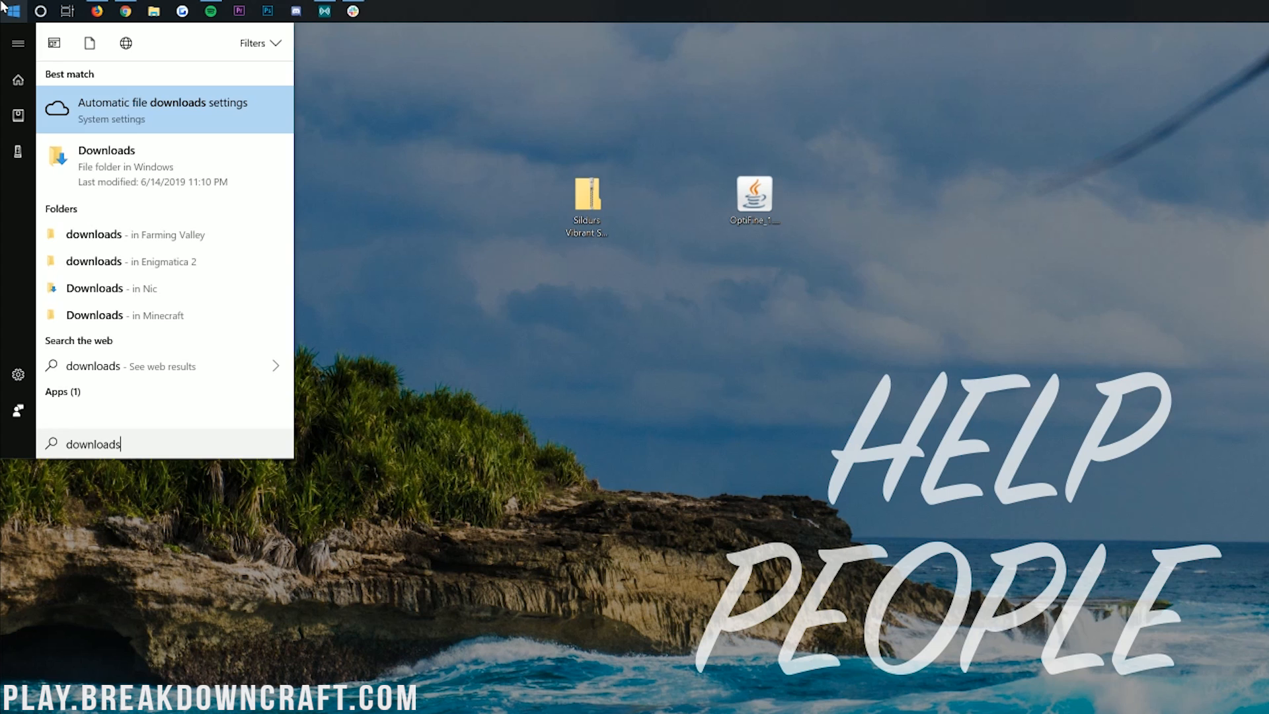
{"action": "left_click", "coordinate": [142, 164]}
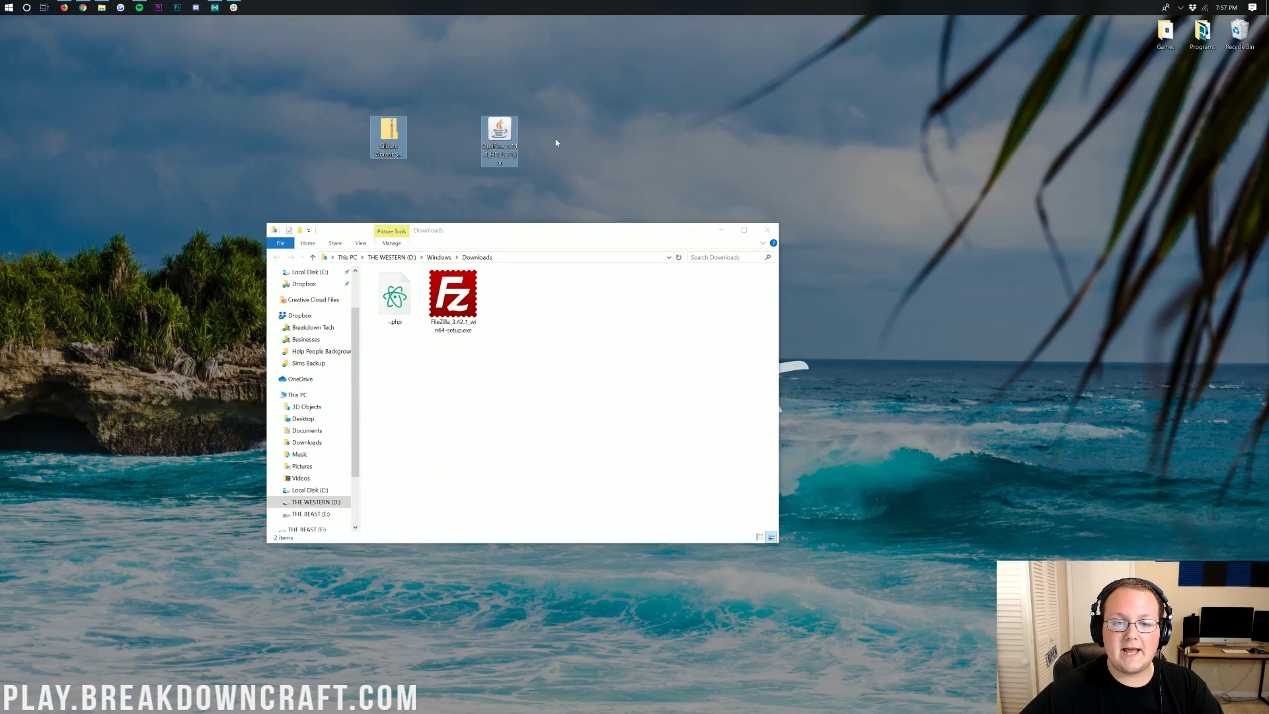
Place the OptiFine jar beside the zip, close Downloads, and bring up the jar's options.
{"action": "mouse_move", "coordinate": [499, 137]}
{"action": "left_mouse_down"}
{"action": "mouse_move", "coordinate": [825, 338]}
{"action": "mouse_move", "coordinate": [512, 117]}
{"action": "left_mouse_up"}
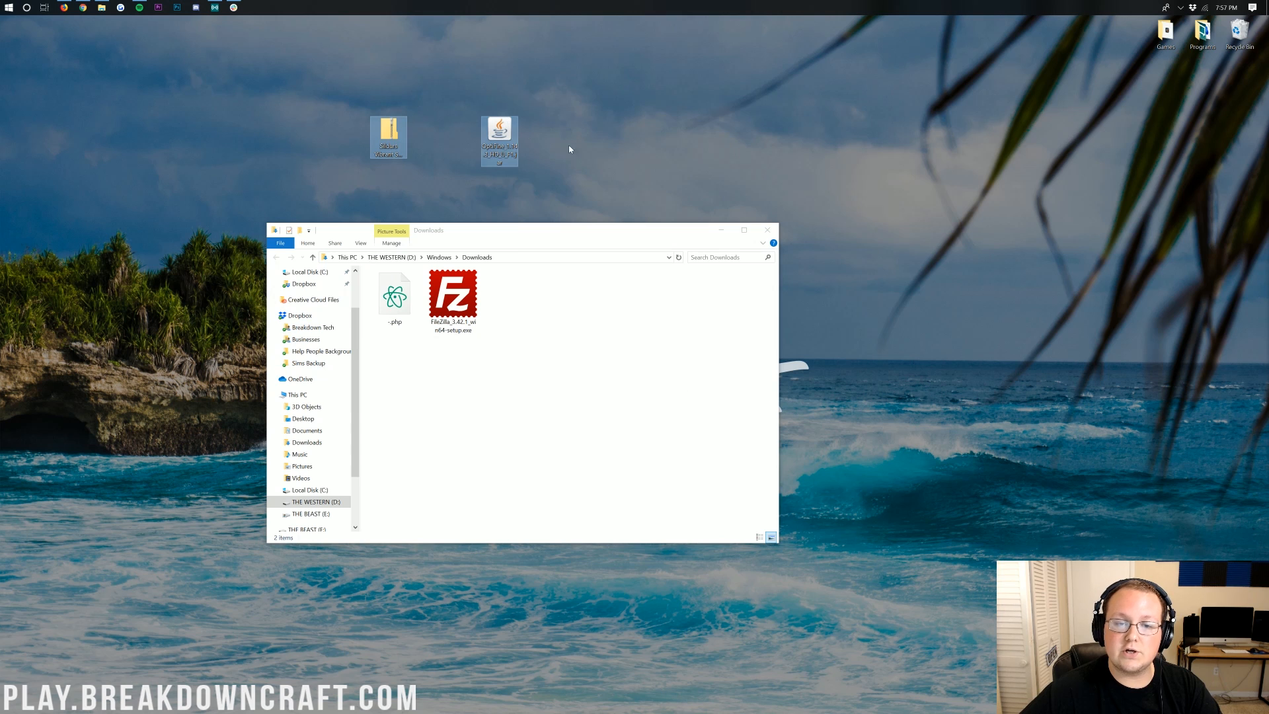
{"action": "left_click", "coordinate": [766, 230]}
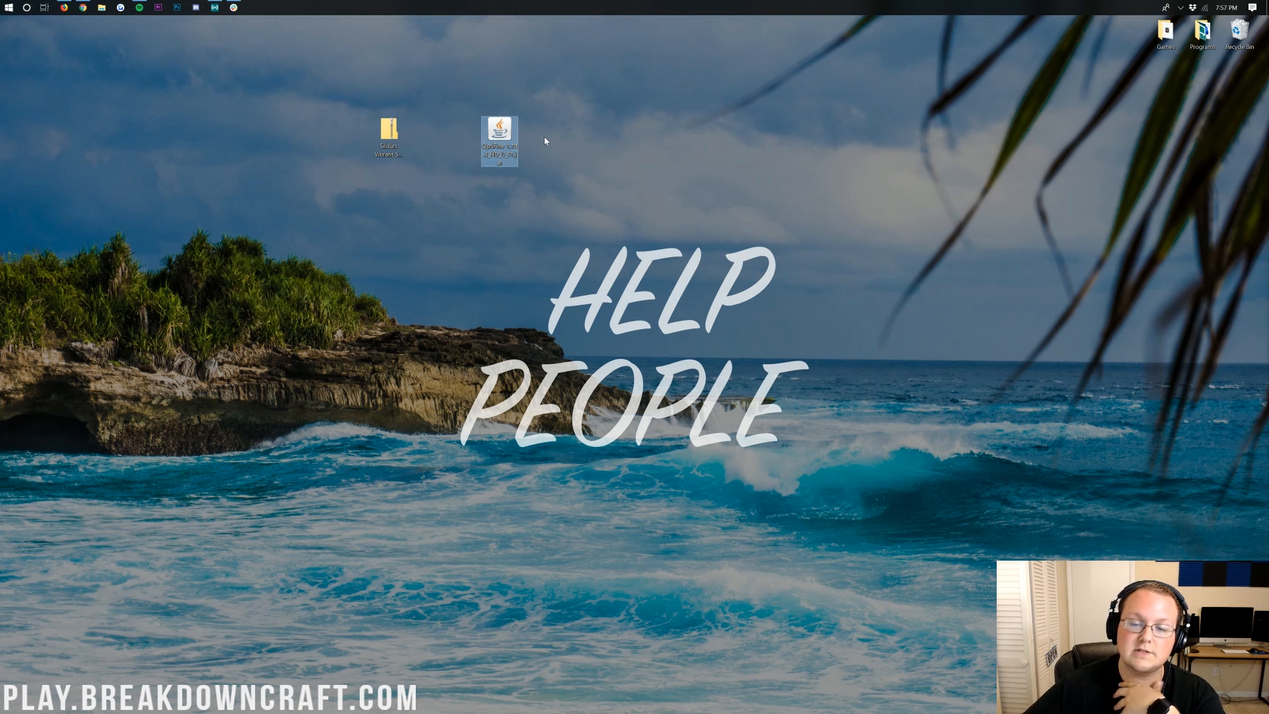
{"action": "right_click", "coordinate": [494, 133]}
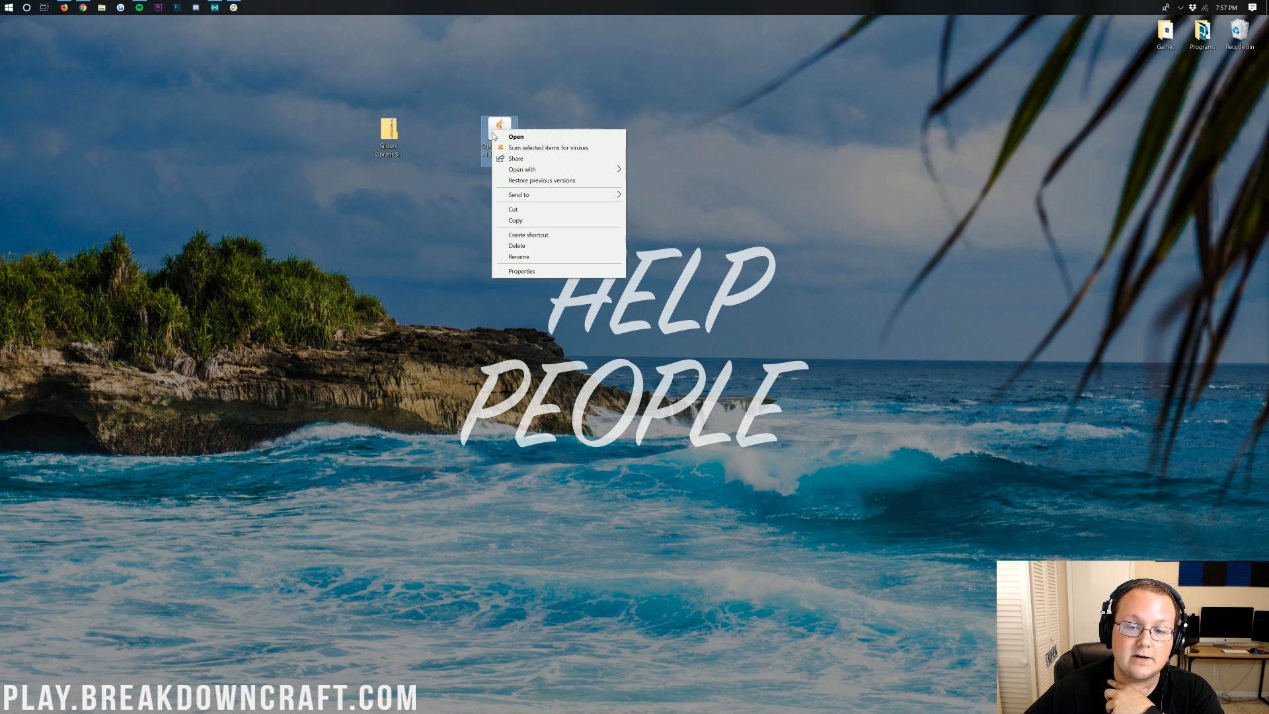
{"action": "mouse_move", "coordinate": [523, 170]}
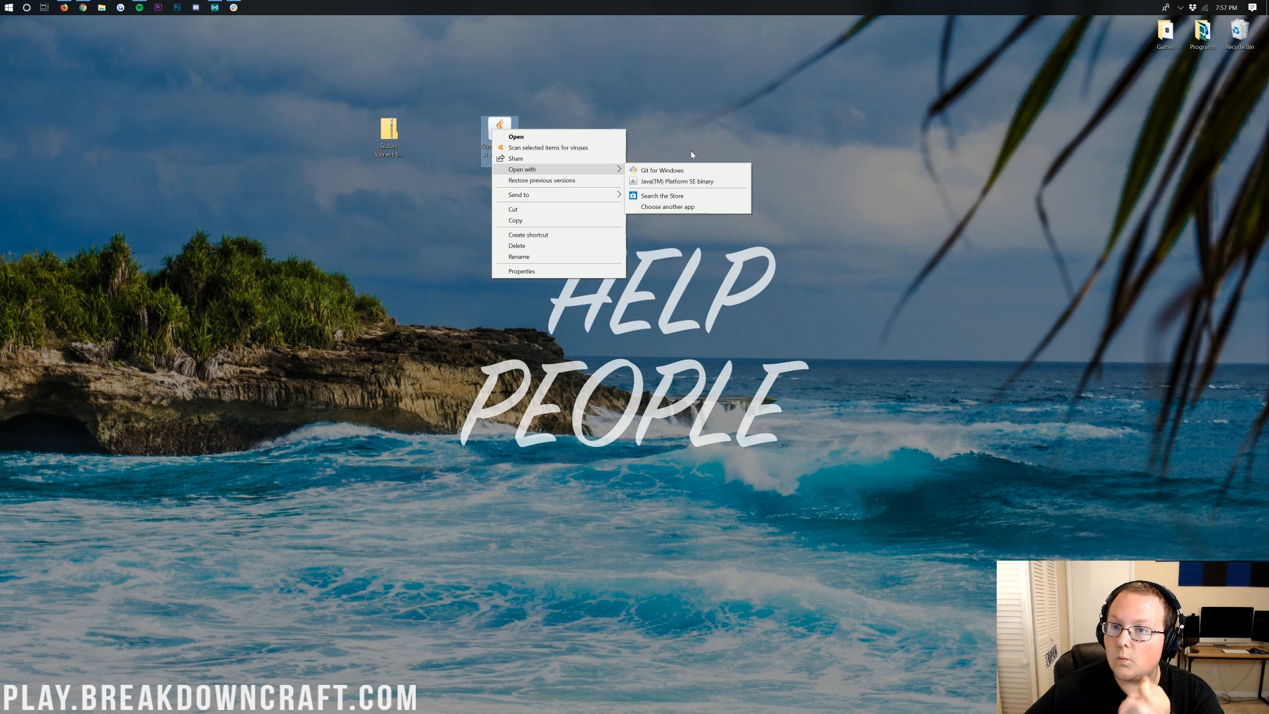
Dismiss the OptiFine jar's context menu without choosing an app.
{"action": "left_click", "coordinate": [699, 183]}
{"action": "left_click", "coordinate": [85, 7]}
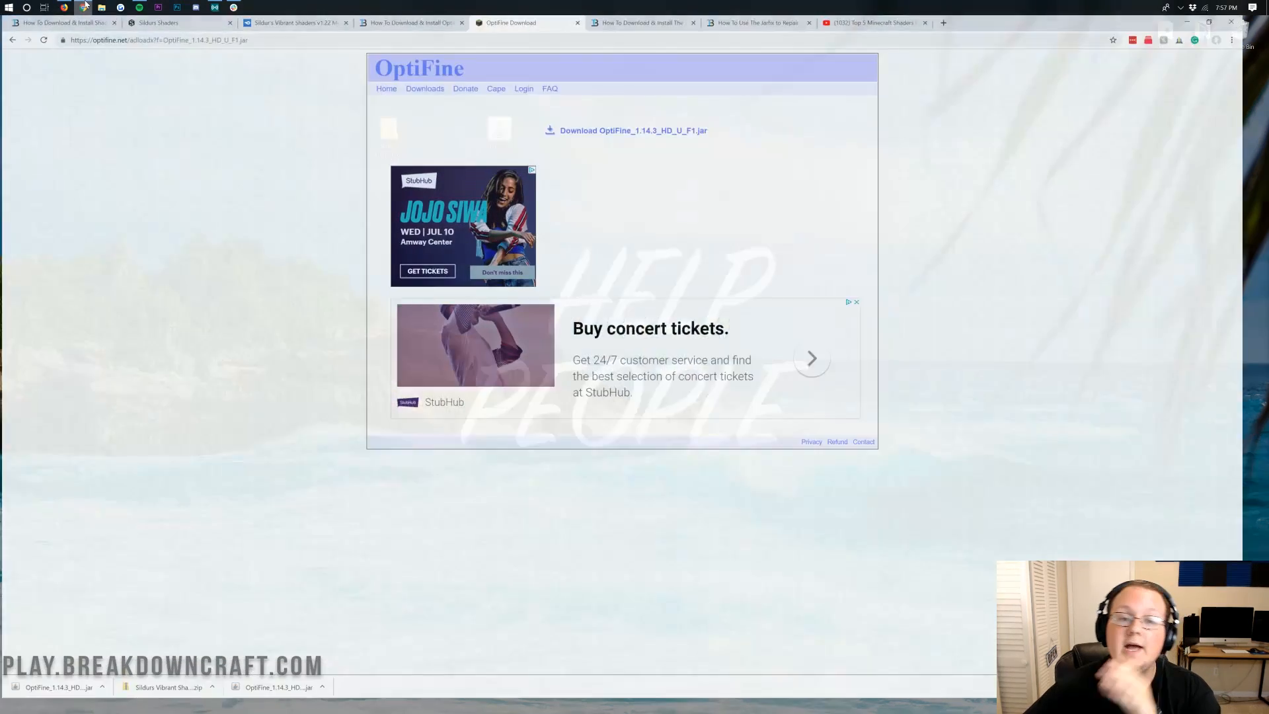
{"action": "left_click", "coordinate": [655, 23]}
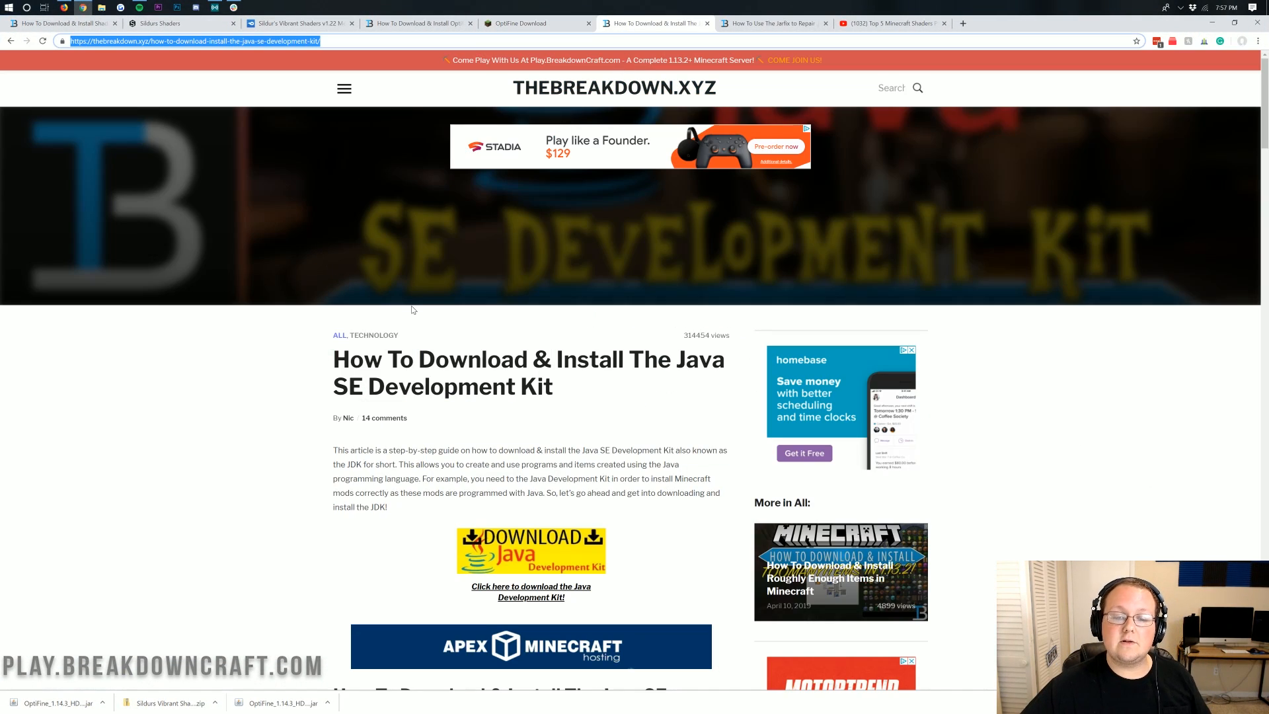
{"action": "scroll", "coordinate": [412, 309], "scroll_direction": "down", "scroll_amount": 5}
{"action": "scroll", "coordinate": [496, 298], "scroll_direction": "down", "scroll_amount": 3}
{"action": "scroll", "coordinate": [561, 245], "scroll_direction": "down", "scroll_amount": 3}
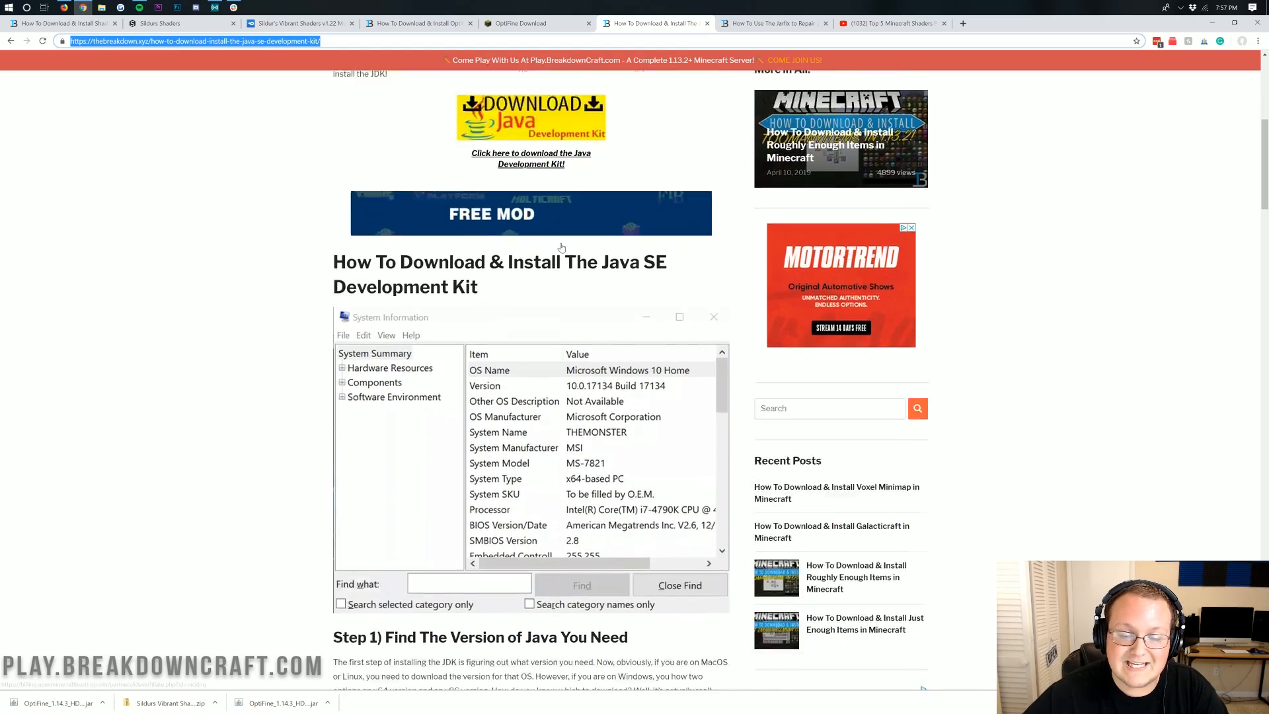
{"action": "scroll", "coordinate": [562, 245], "scroll_direction": "down", "scroll_amount": 8}
{"action": "scroll", "coordinate": [561, 245], "scroll_direction": "down", "scroll_amount": 5}
{"action": "scroll", "coordinate": [561, 245], "scroll_direction": "up", "scroll_amount": 5}
{"action": "scroll", "coordinate": [562, 246], "scroll_direction": "up", "scroll_amount": 9}
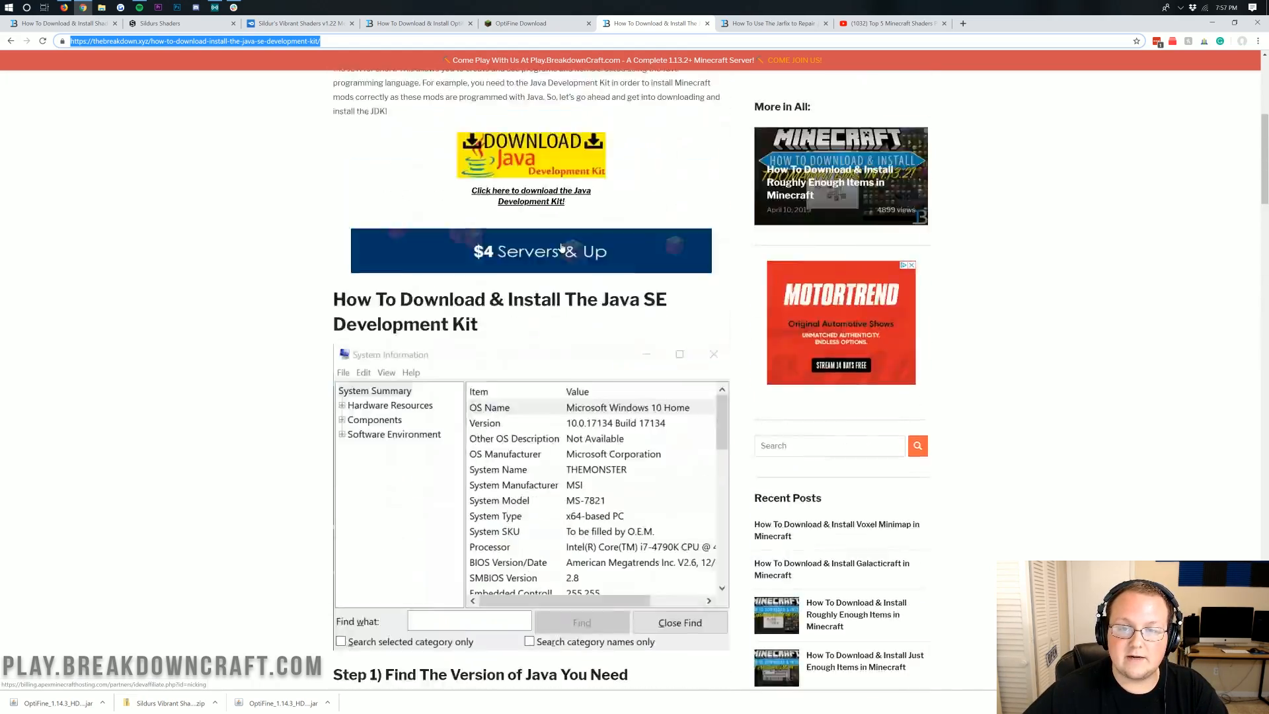
{"action": "scroll", "coordinate": [561, 245], "scroll_direction": "up", "scroll_amount": 8}
{"action": "scroll", "coordinate": [562, 245], "scroll_direction": "down", "scroll_amount": 3}
{"action": "scroll", "coordinate": [562, 245], "scroll_direction": "up", "scroll_amount": 3}
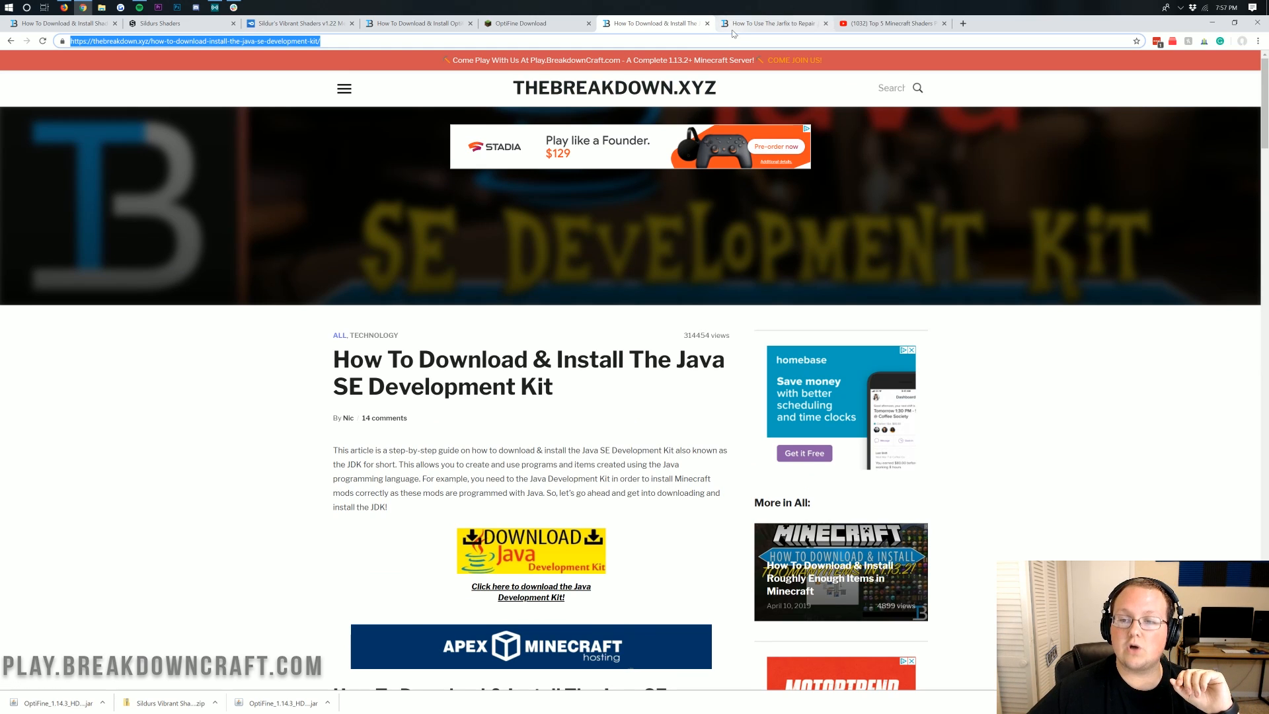
{"action": "left_click", "coordinate": [768, 23]}
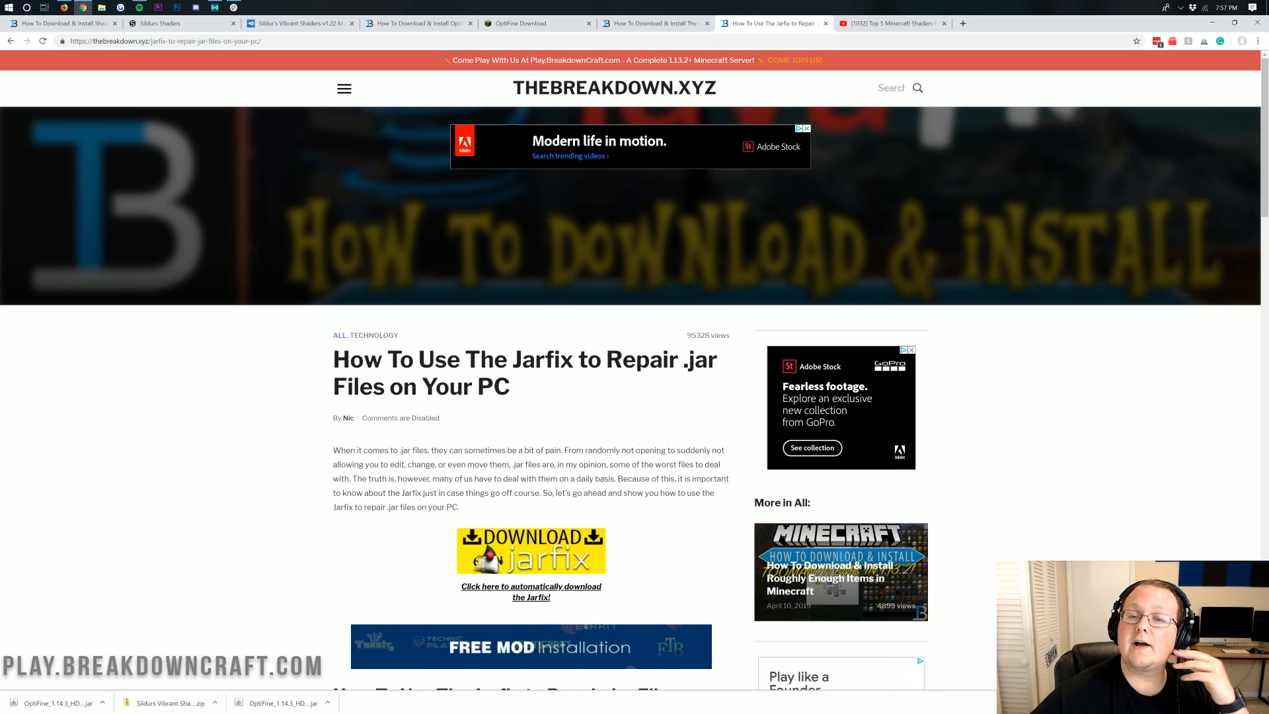
{"action": "left_click", "coordinate": [1212, 23]}
{"action": "right_click", "coordinate": [499, 134]}
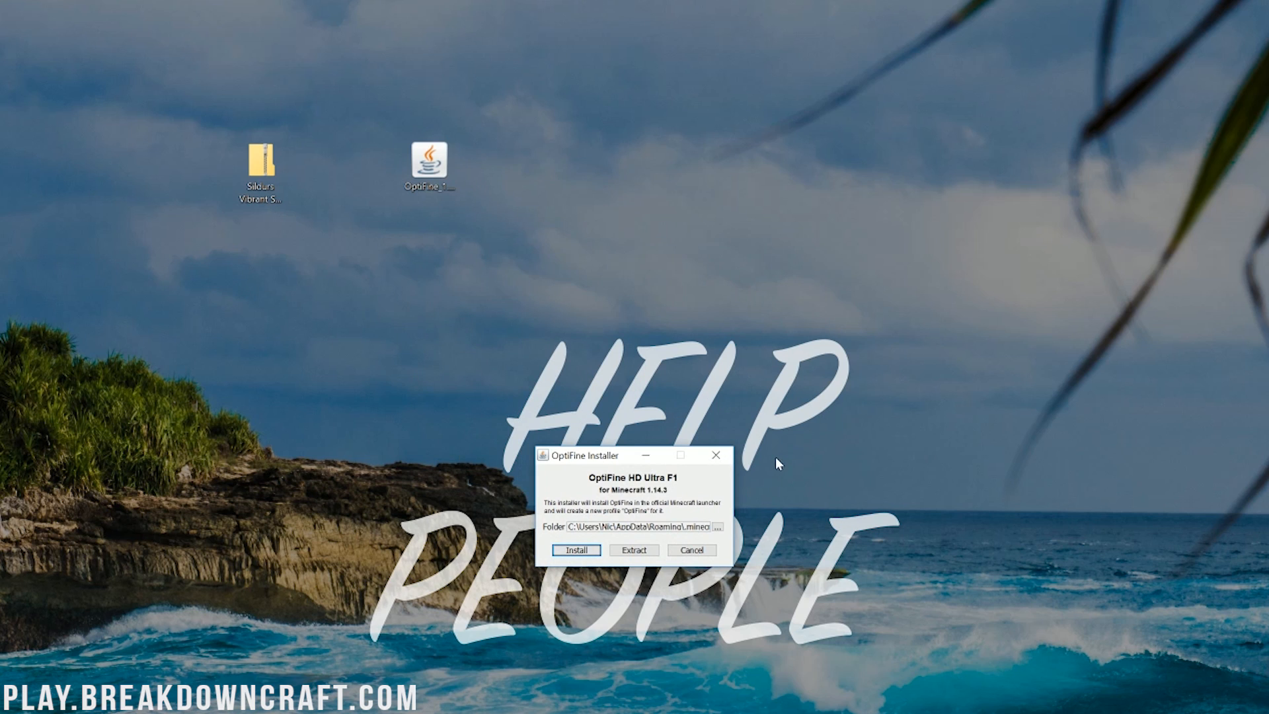
Install OptiFine into the Minecraft folder, close the success message, and start a search for Minecraft.
{"action": "left_click", "coordinate": [578, 551]}
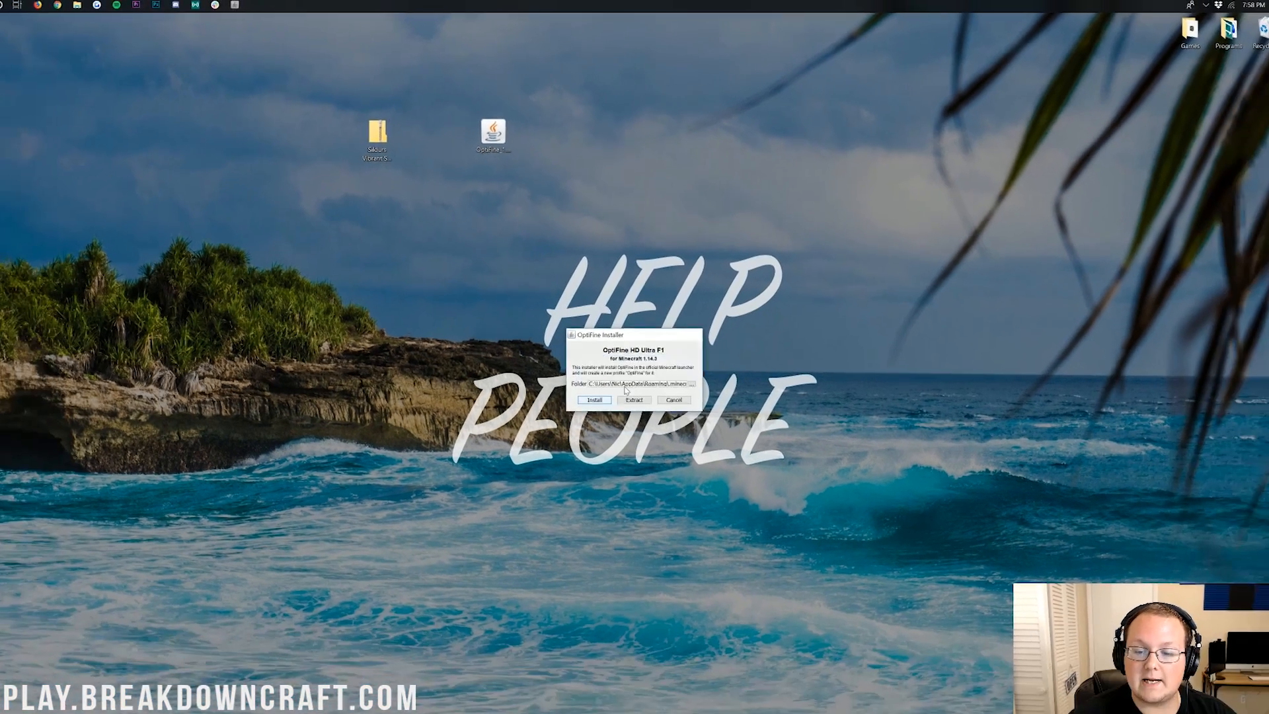
{"action": "left_click", "coordinate": [635, 536]}
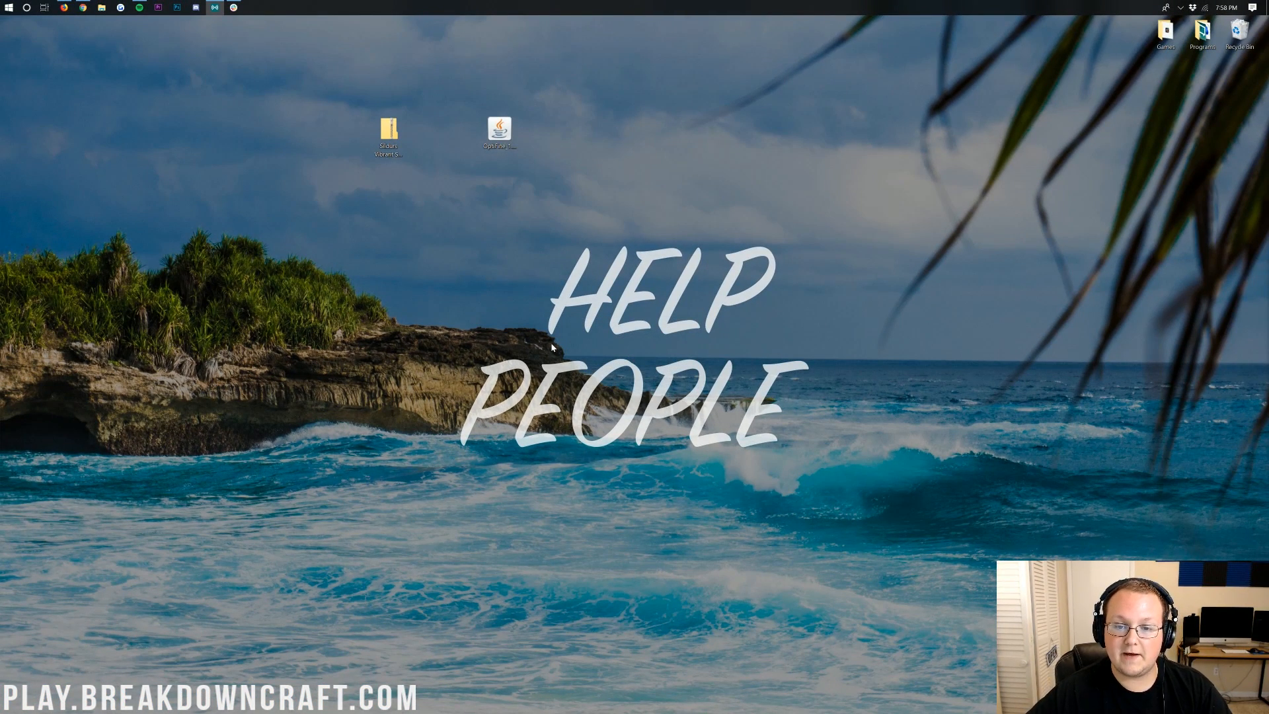
{"action": "left_click", "coordinate": [8, 8]}
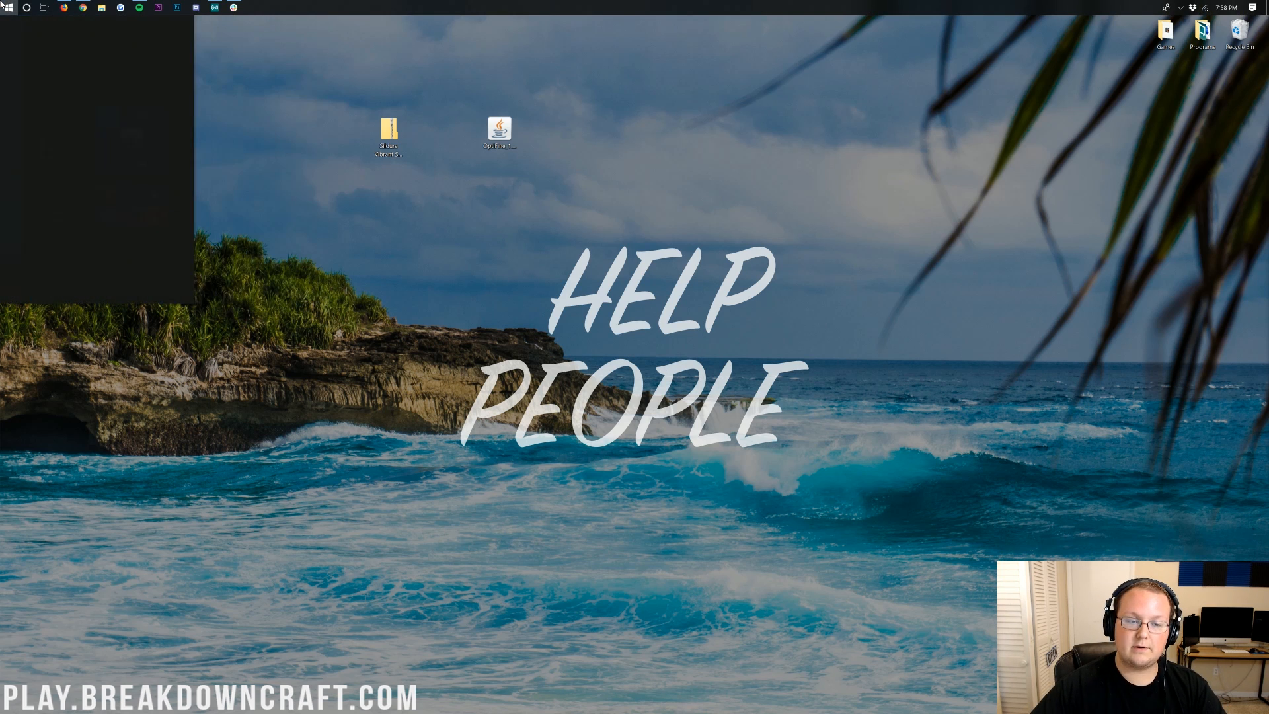
{"action": "type", "text": "minecraft"}
Launch the Minecraft Launcher and reposition its window slightly lower.
{"action": "key", "text": "Return"}
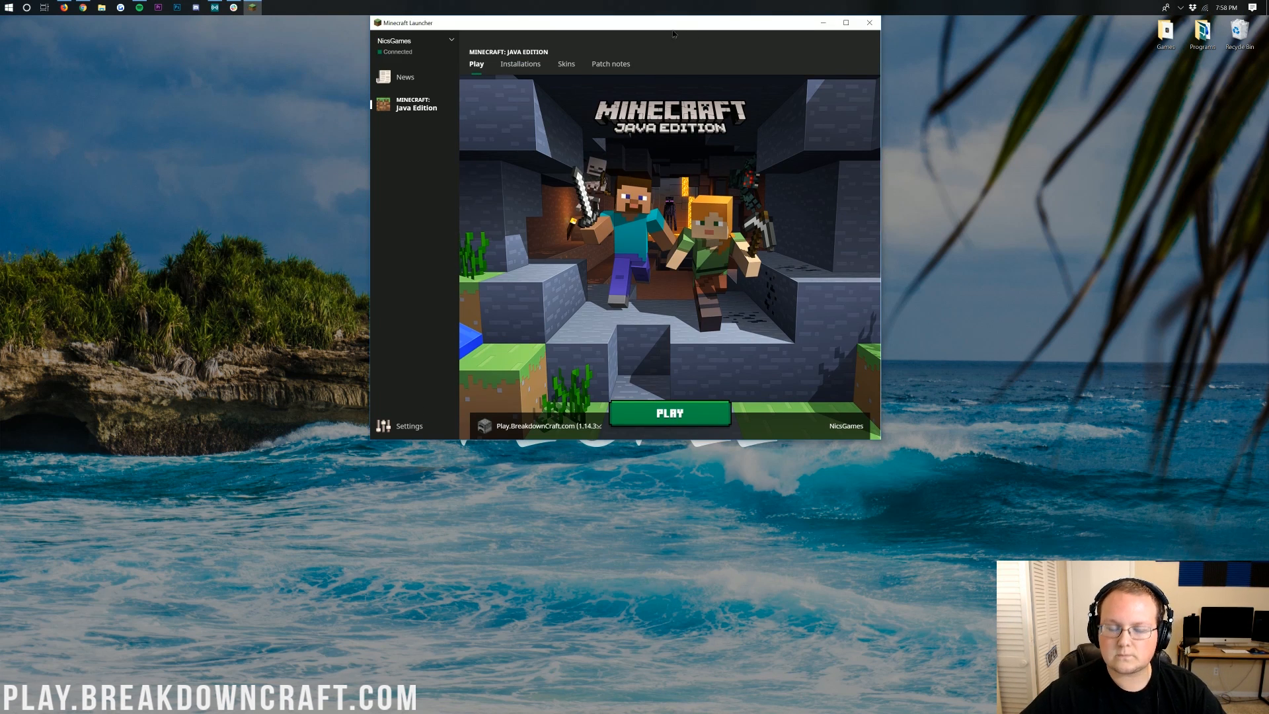
{"action": "left_click_drag", "start_coordinate": [675, 16], "coordinate": [675, 57]}
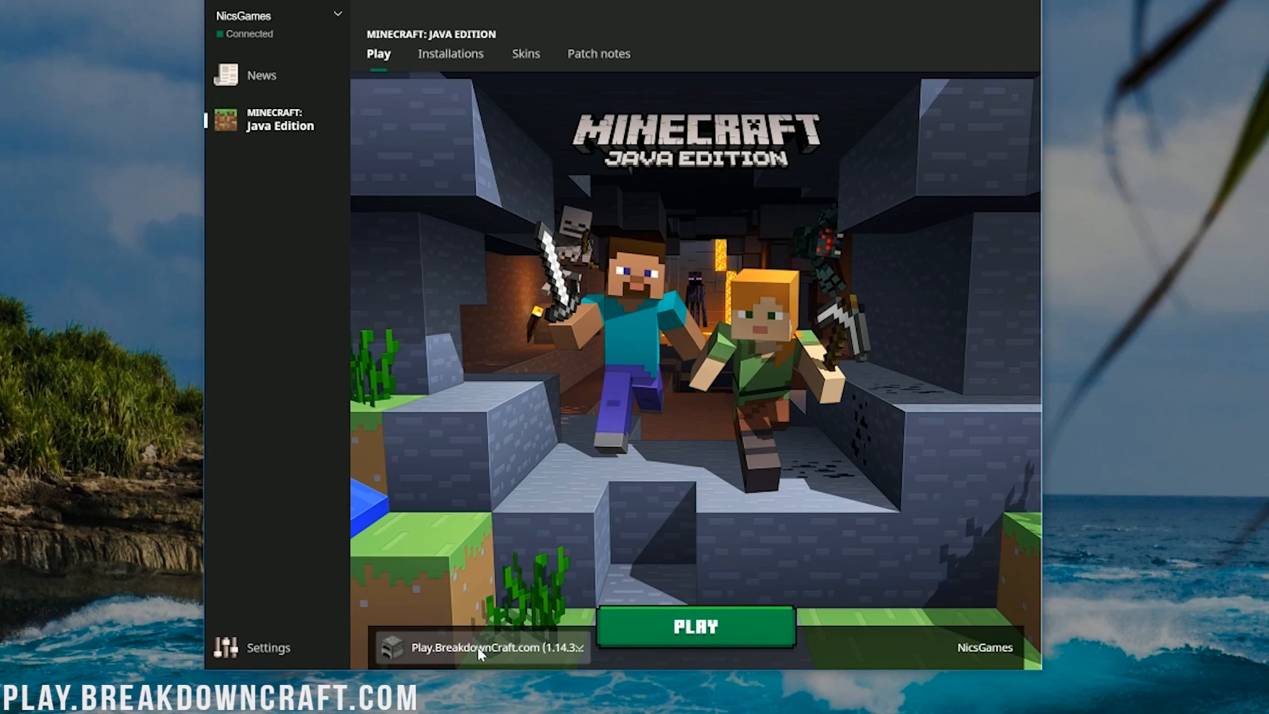
Choose the OptiFine 1.14.3 installation to play, then show the Installations list.
{"action": "left_click", "coordinate": [478, 646]}
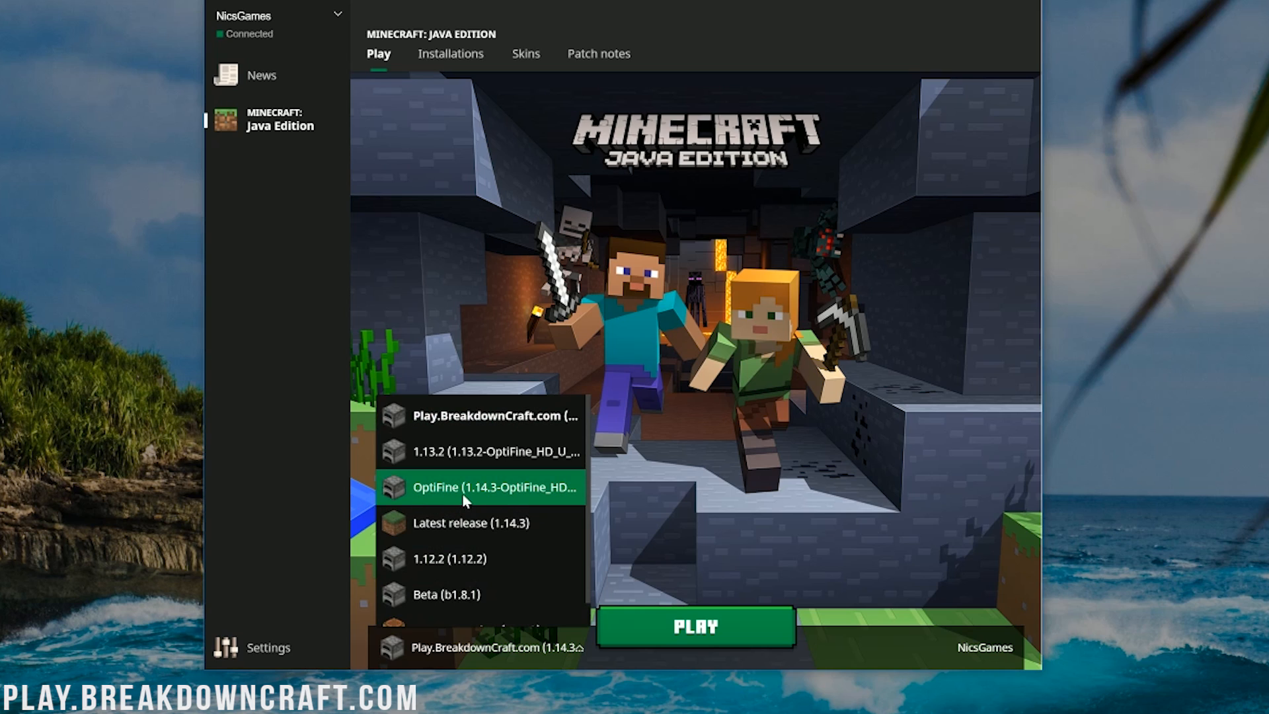
{"action": "left_click", "coordinate": [501, 491]}
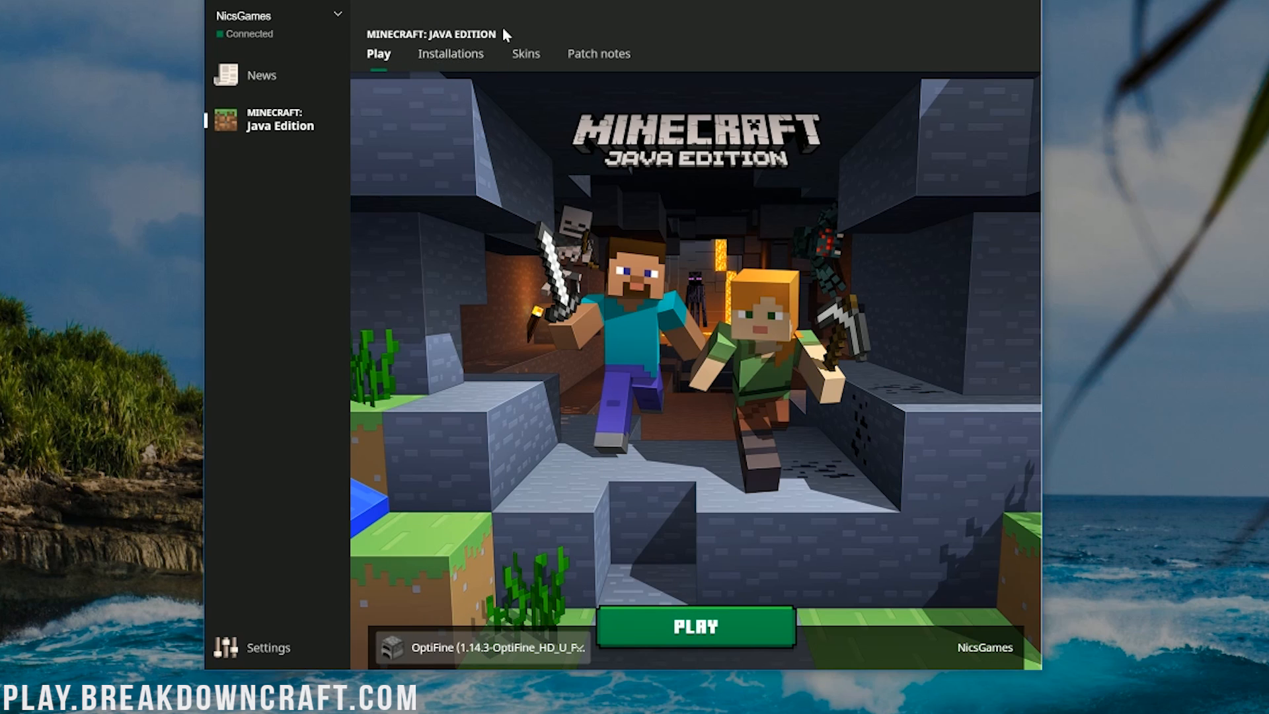
{"action": "left_click", "coordinate": [459, 54]}
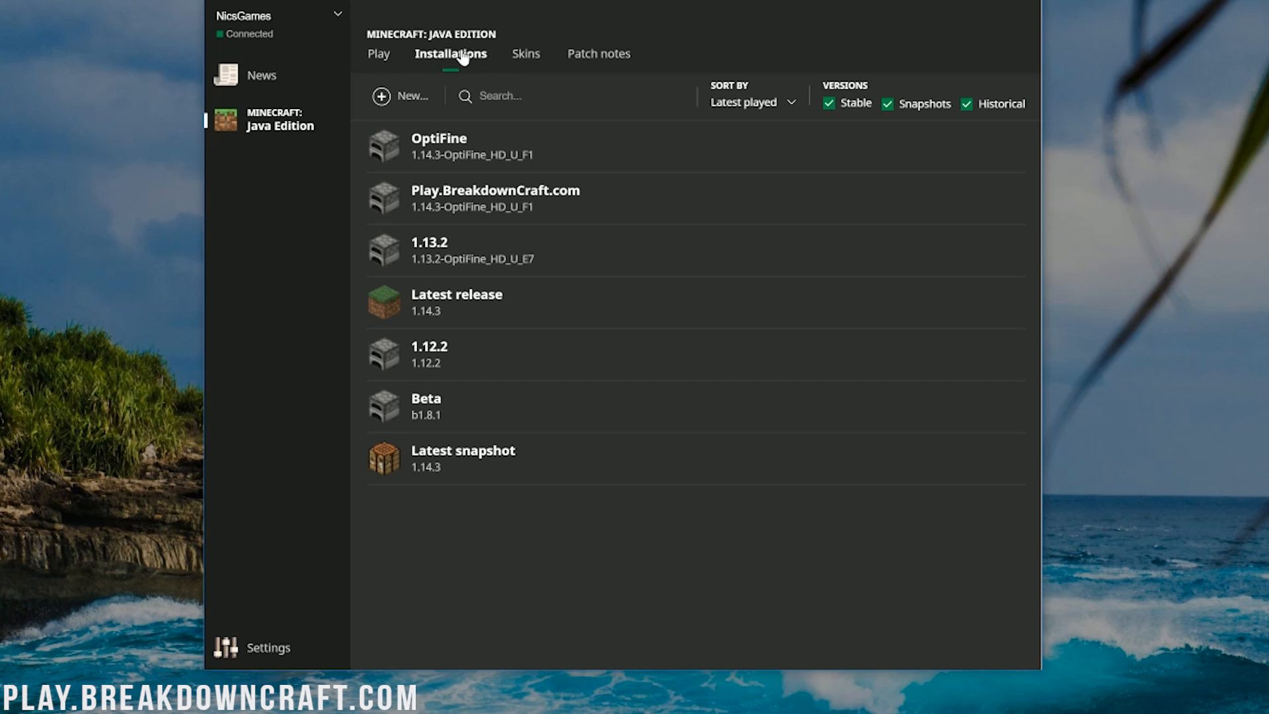
{"action": "mouse_move", "coordinate": [470, 146]}
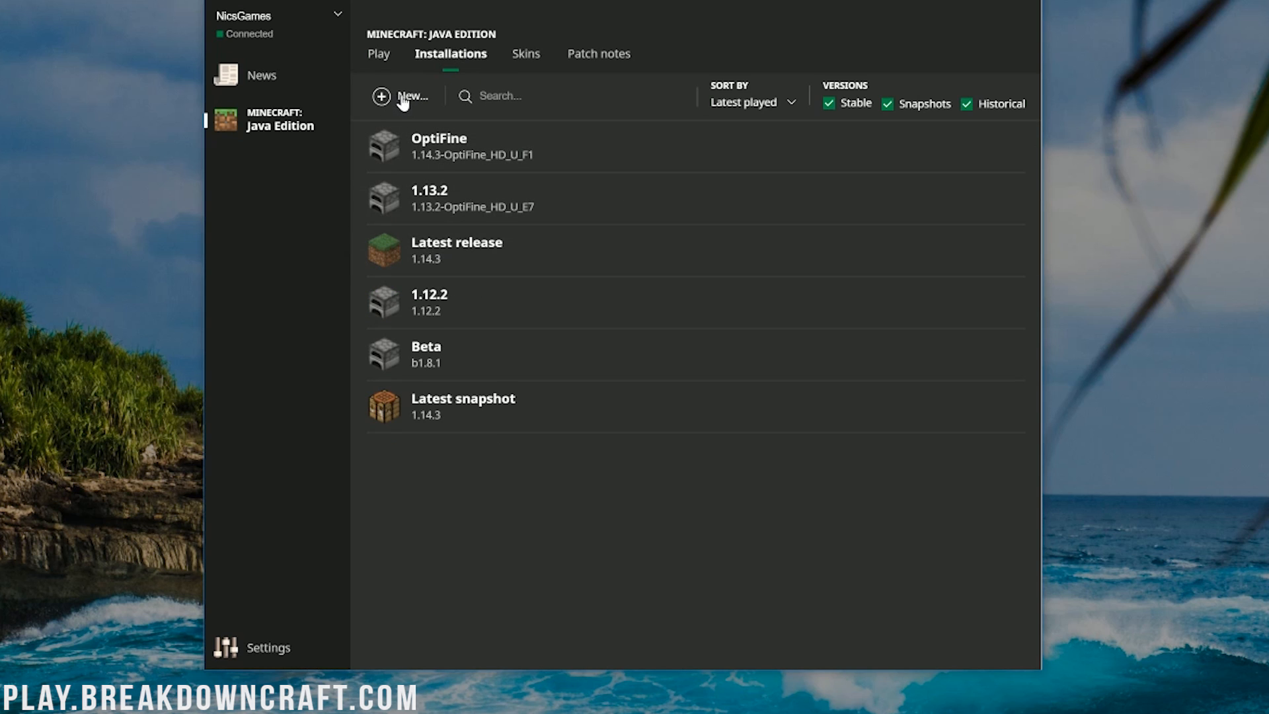
Create installation Play.BreakdownCraft.com using 1.14.3-OptiFine_HD_U_F1 at 1920×1080 resolution.
{"action": "left_click", "coordinate": [401, 97]}
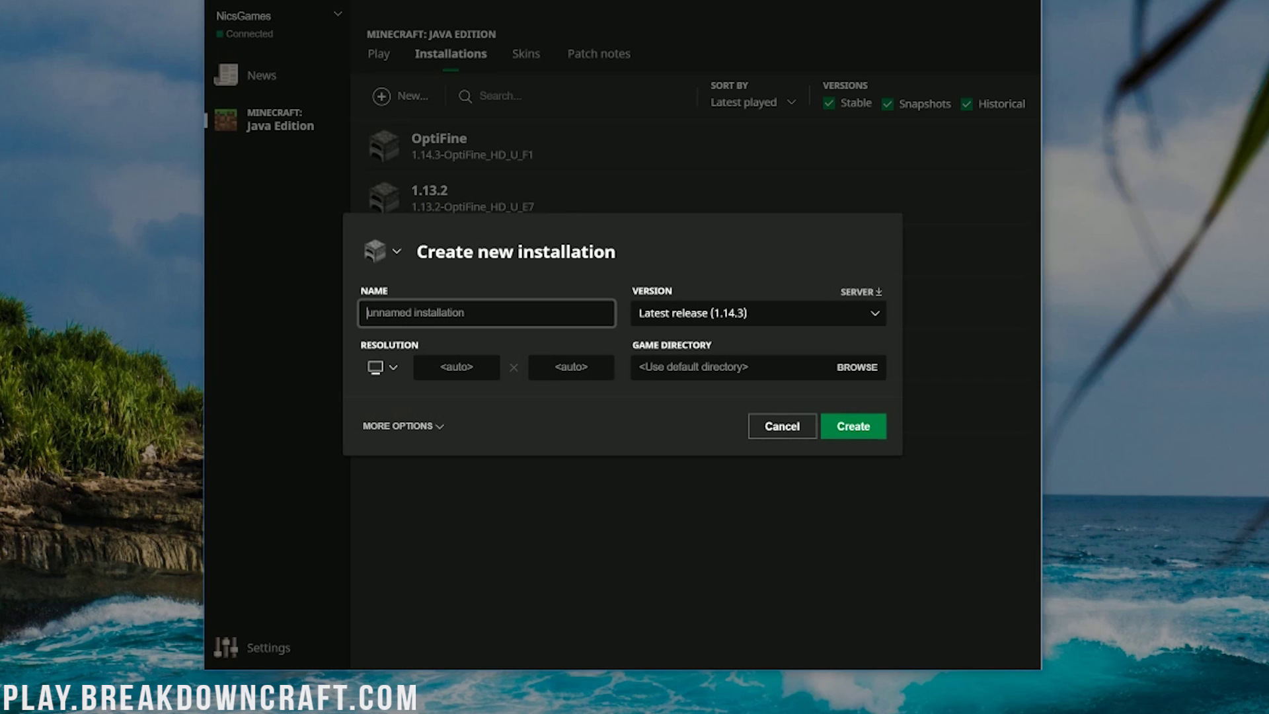
{"action": "type", "text": "Play.BreakdownCraft.com"}
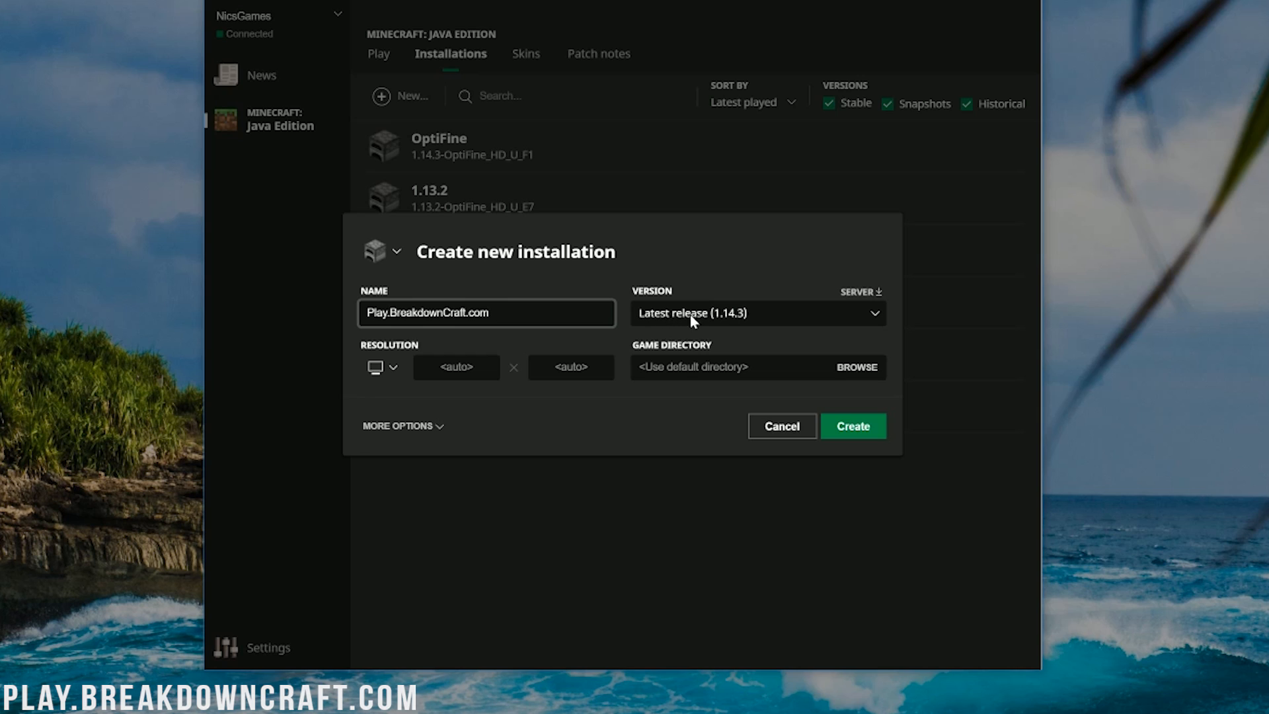
{"action": "left_click", "coordinate": [730, 314]}
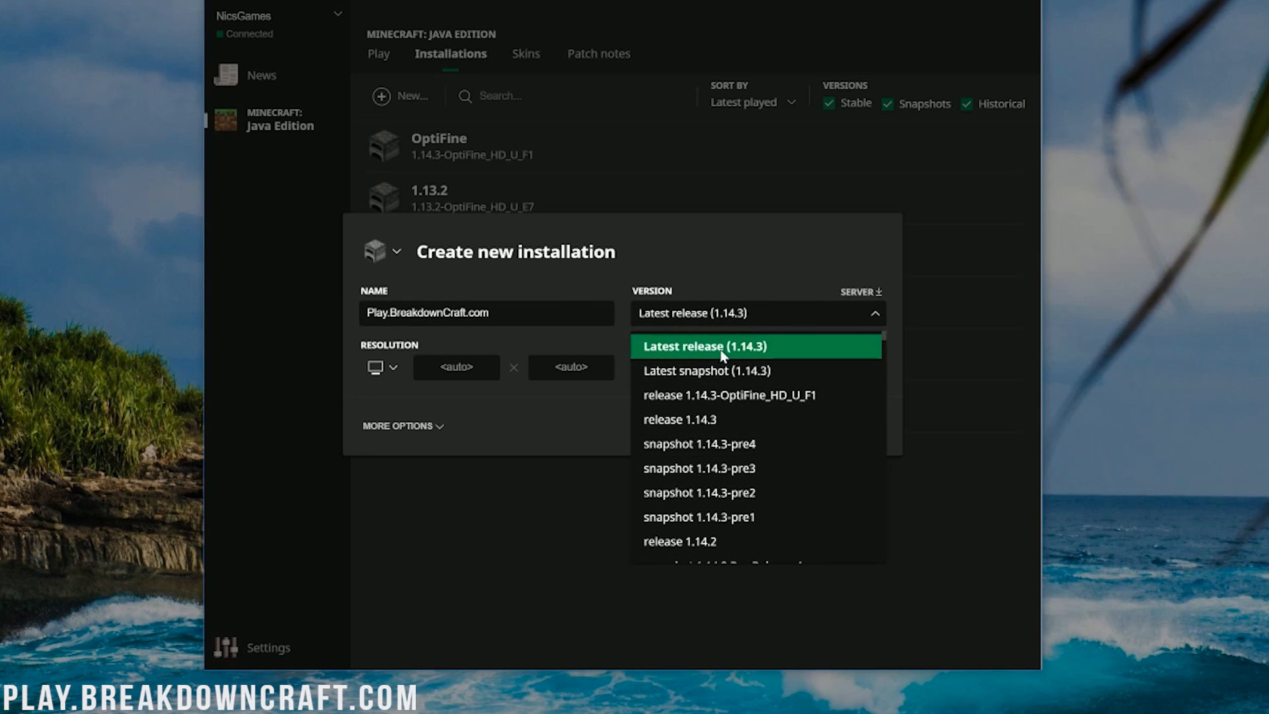
{"action": "left_click", "coordinate": [771, 403]}
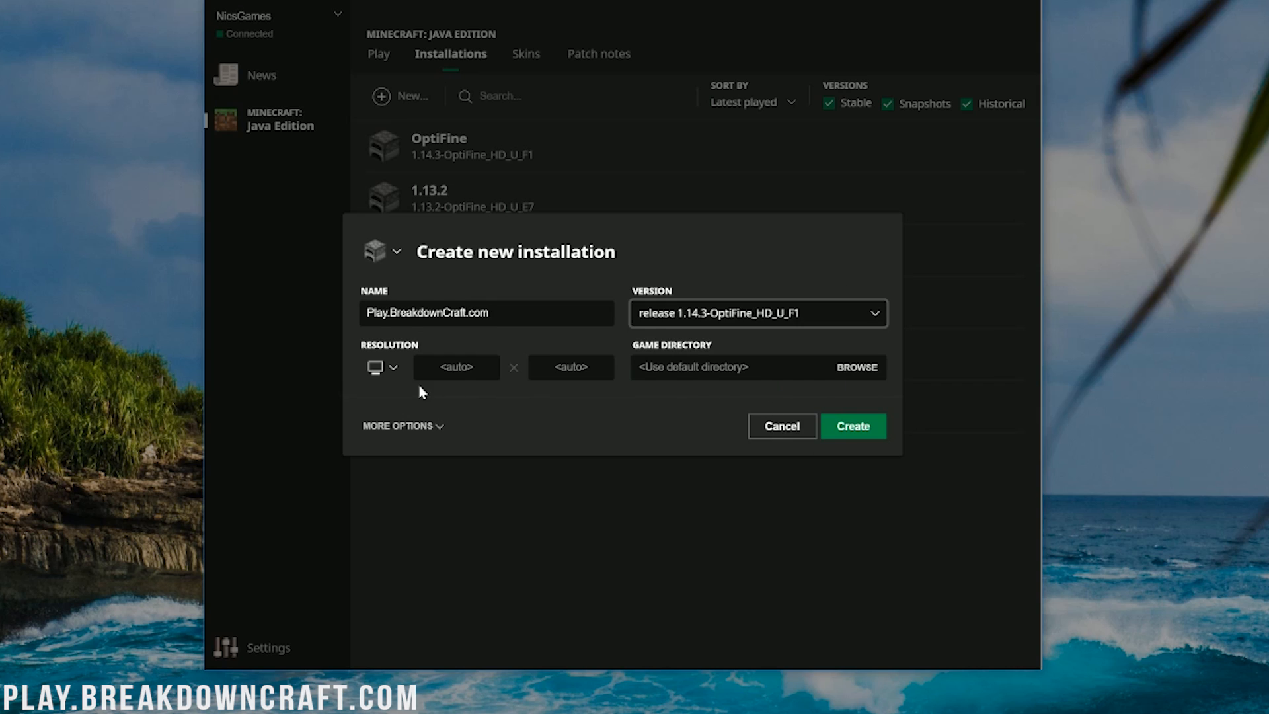
{"action": "left_click", "coordinate": [456, 367]}
{"action": "type", "text": "0"}
{"action": "key", "text": "Tab"}
{"action": "type", "text": "1"}
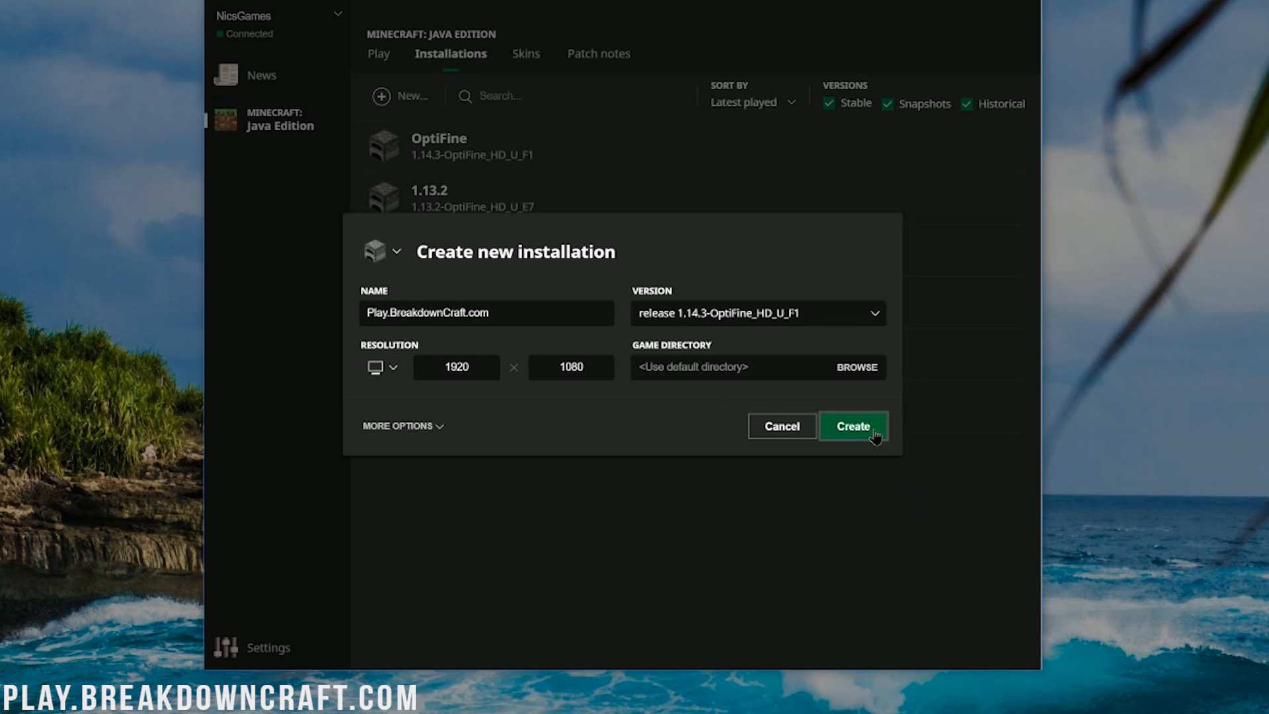
{"action": "left_click", "coordinate": [838, 427]}
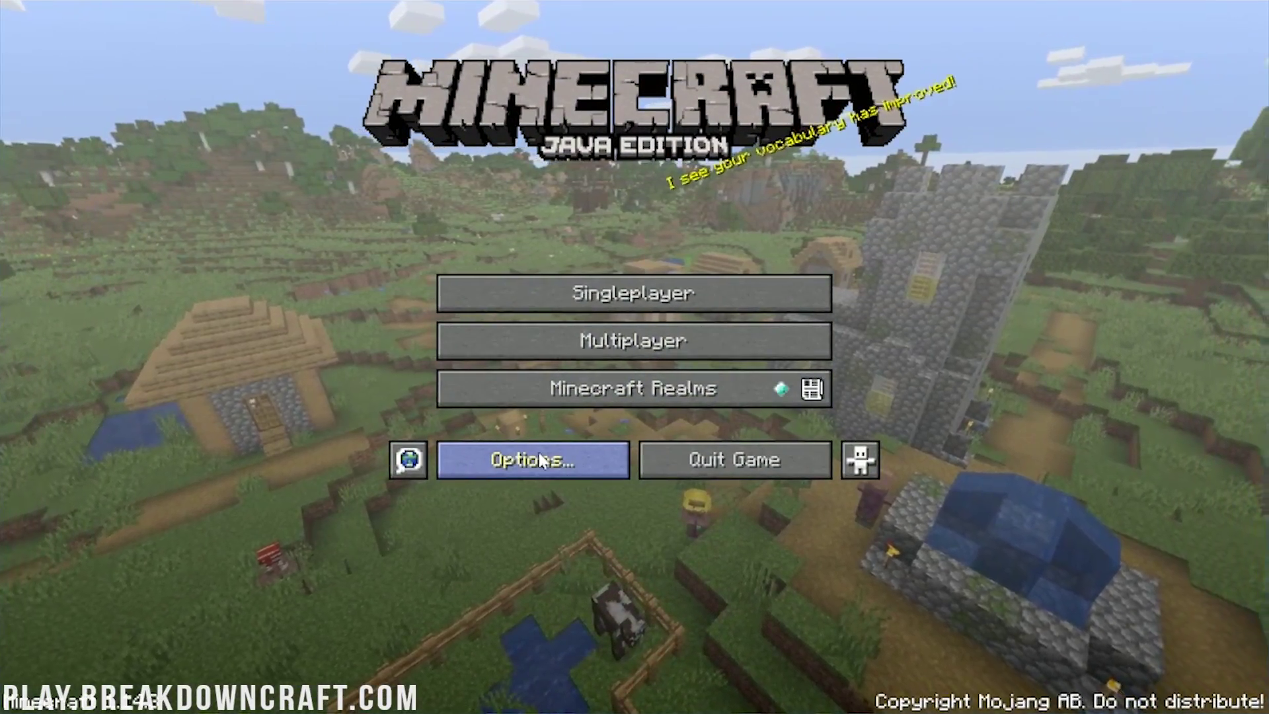
Bring up Options from the Minecraft title screen.
{"action": "left_click", "coordinate": [573, 469]}
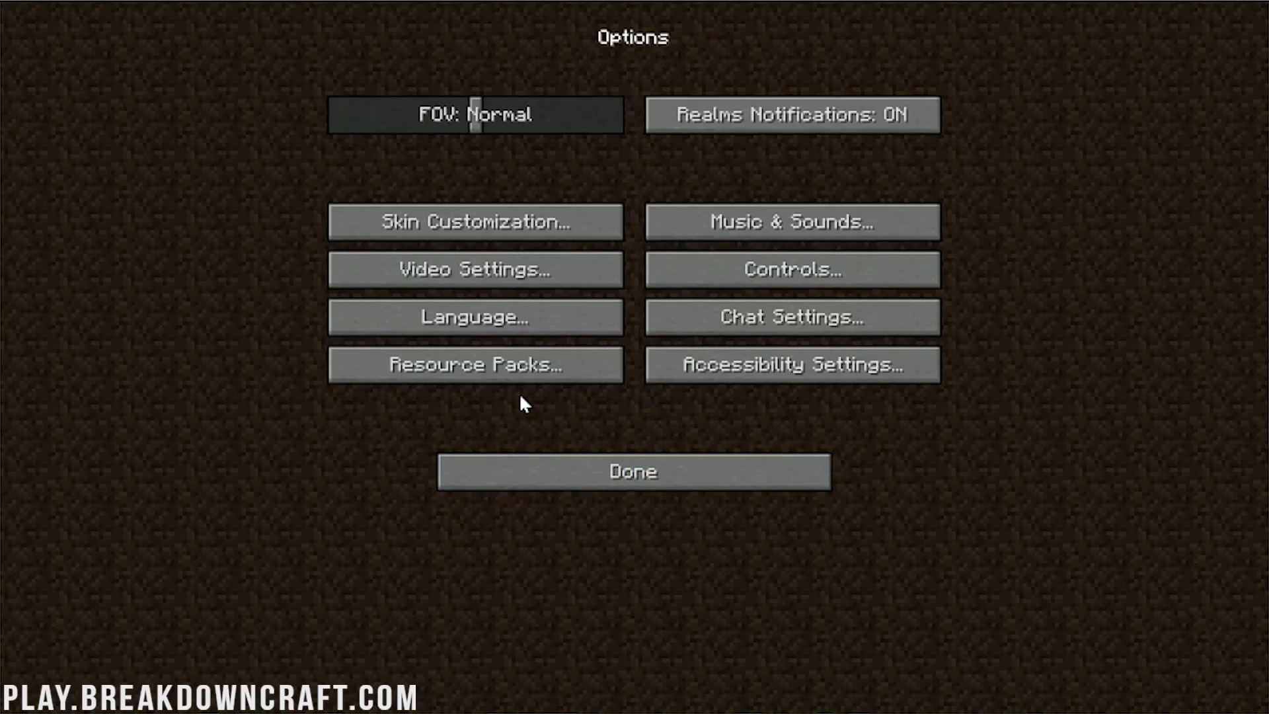
Try enabling Fast Render under Performance, dismissing the shader incompatibility warnings.
{"action": "left_click", "coordinate": [467, 270]}
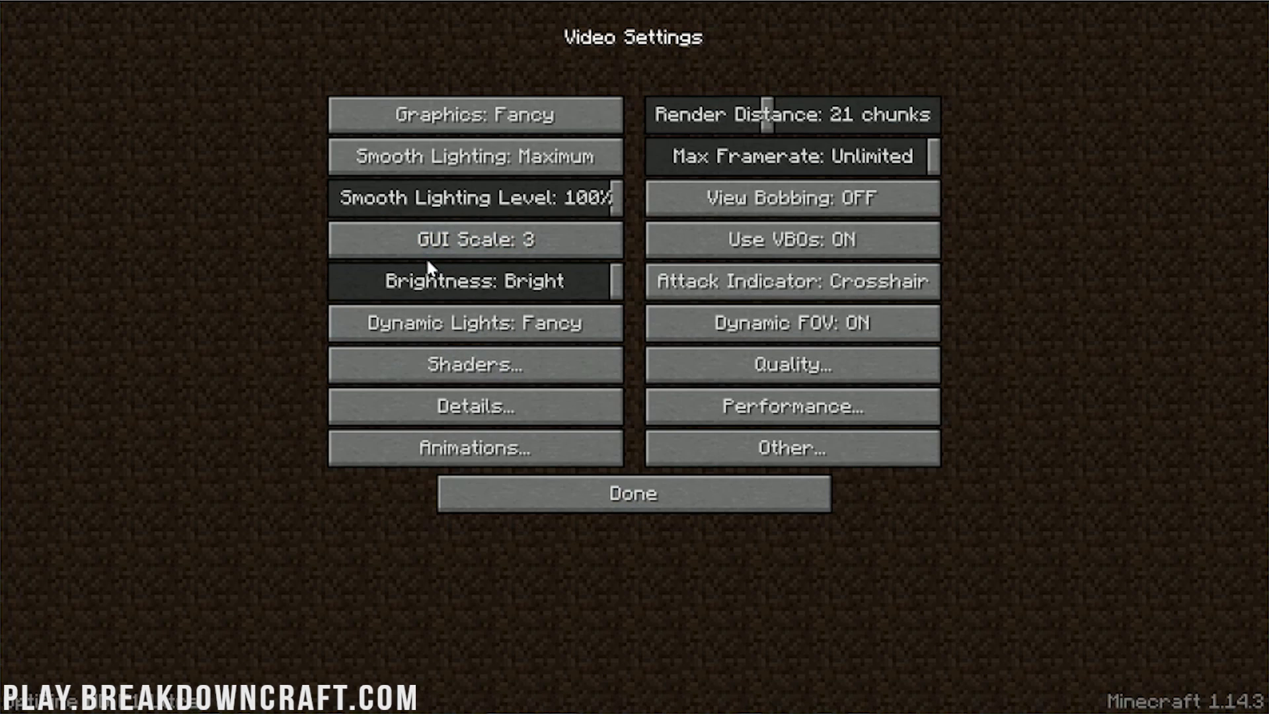
{"action": "left_click", "coordinate": [560, 351]}
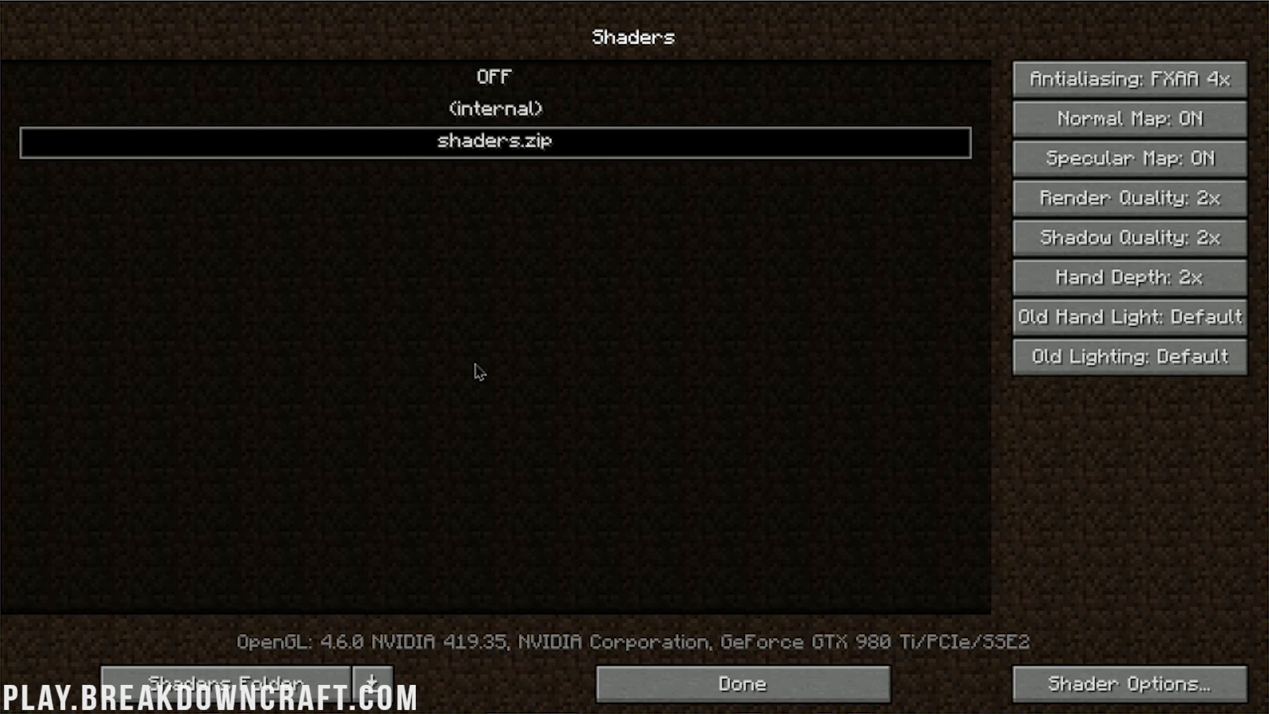
{"action": "left_click", "coordinate": [783, 674]}
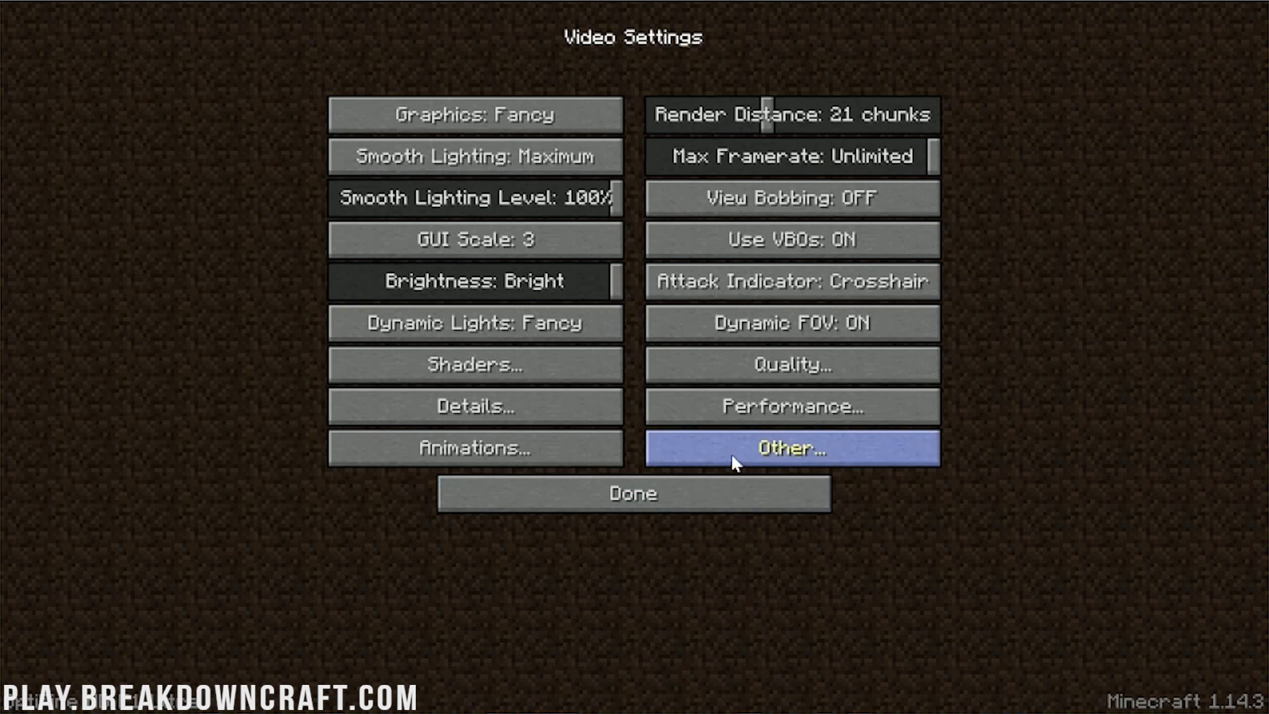
{"action": "left_click", "coordinate": [736, 408]}
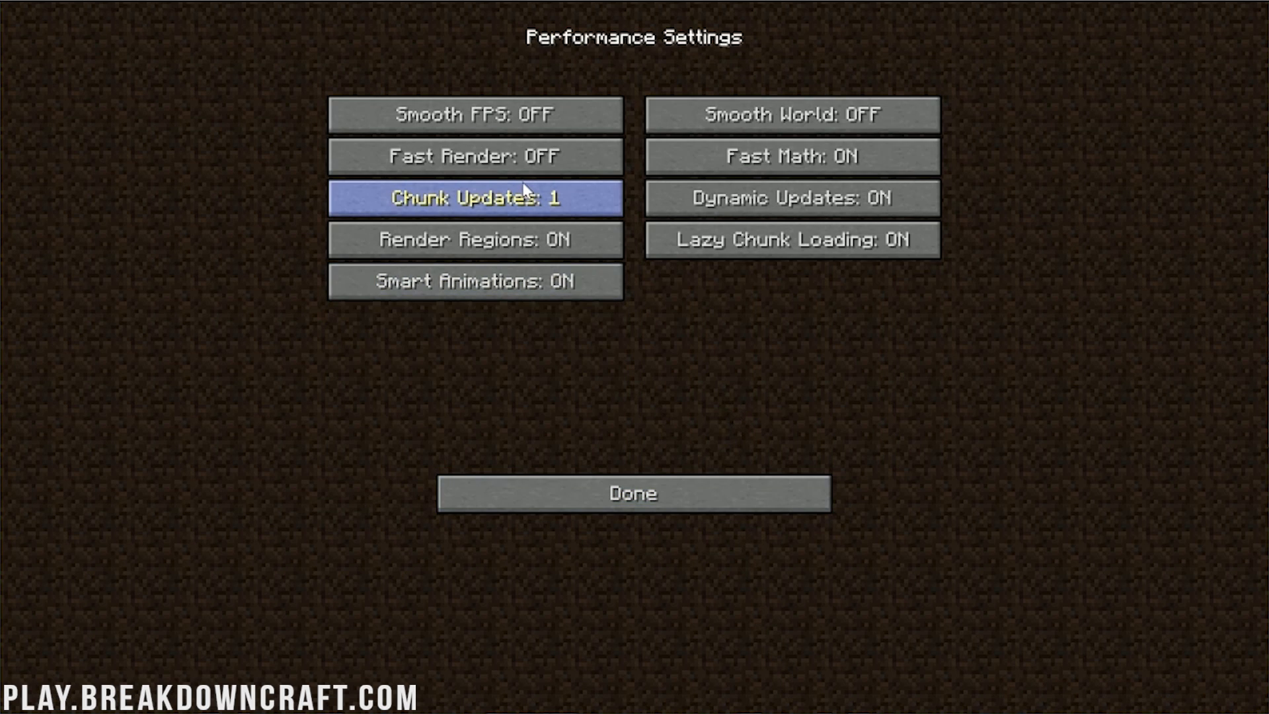
{"action": "left_click", "coordinate": [491, 156]}
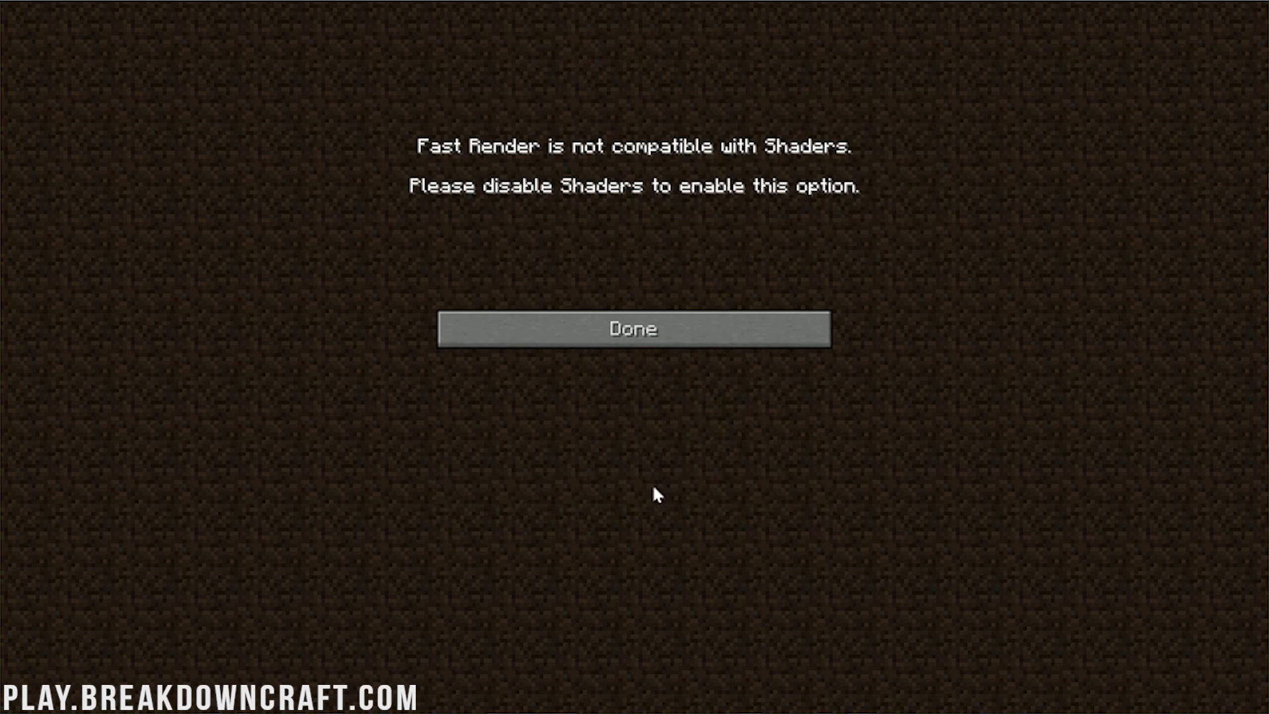
{"action": "left_click", "coordinate": [633, 328]}
{"action": "left_click", "coordinate": [501, 156]}
{"action": "left_click", "coordinate": [642, 329]}
{"action": "left_click", "coordinate": [681, 492]}
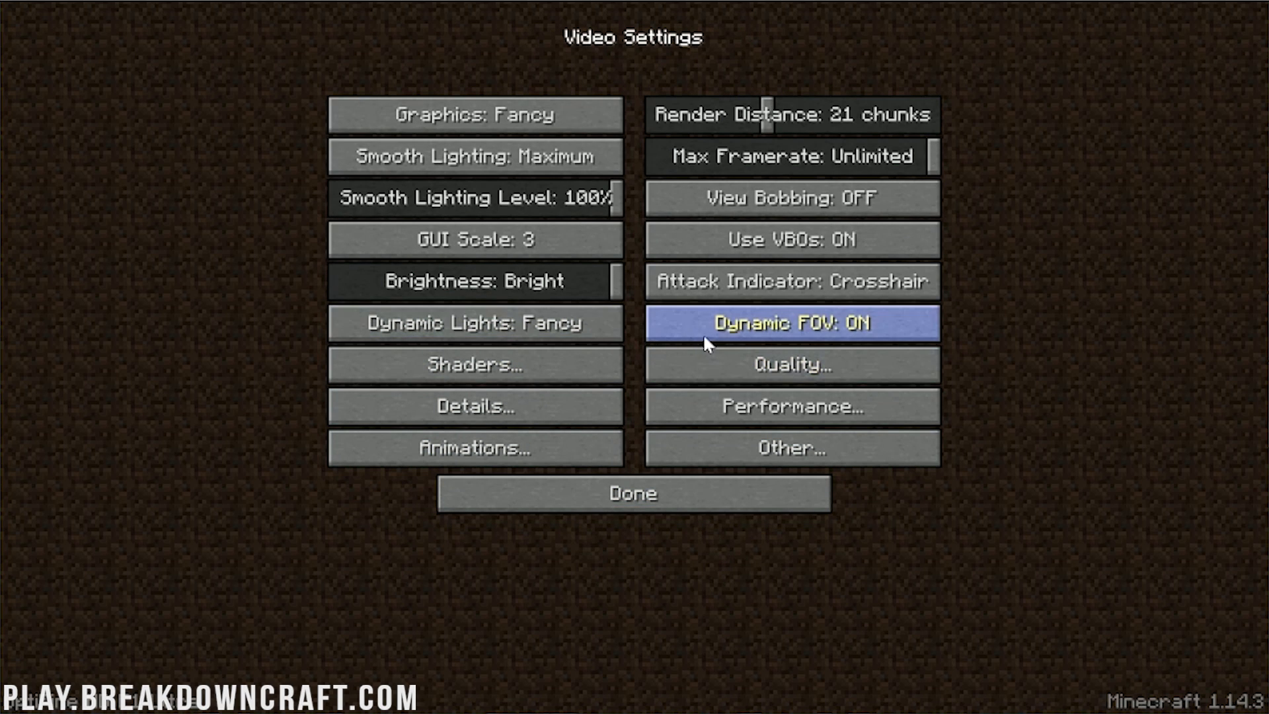
{"action": "left_click", "coordinate": [750, 407]}
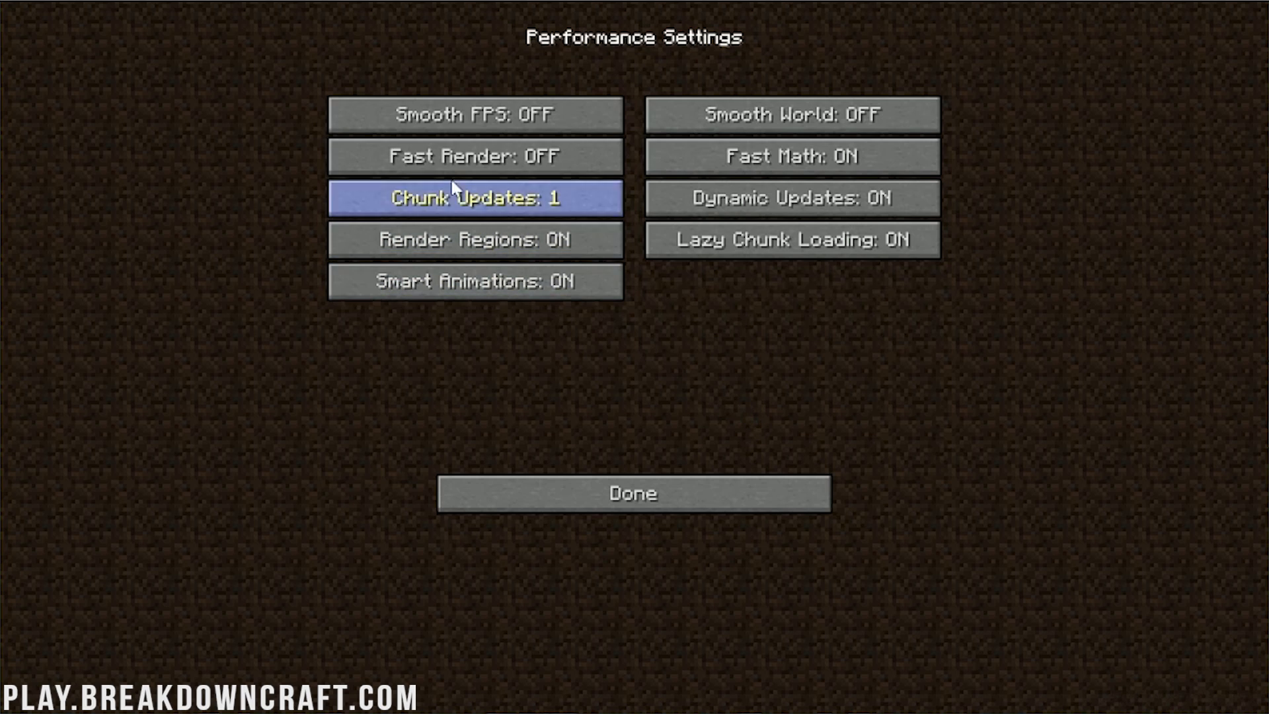
{"action": "left_click", "coordinate": [577, 490]}
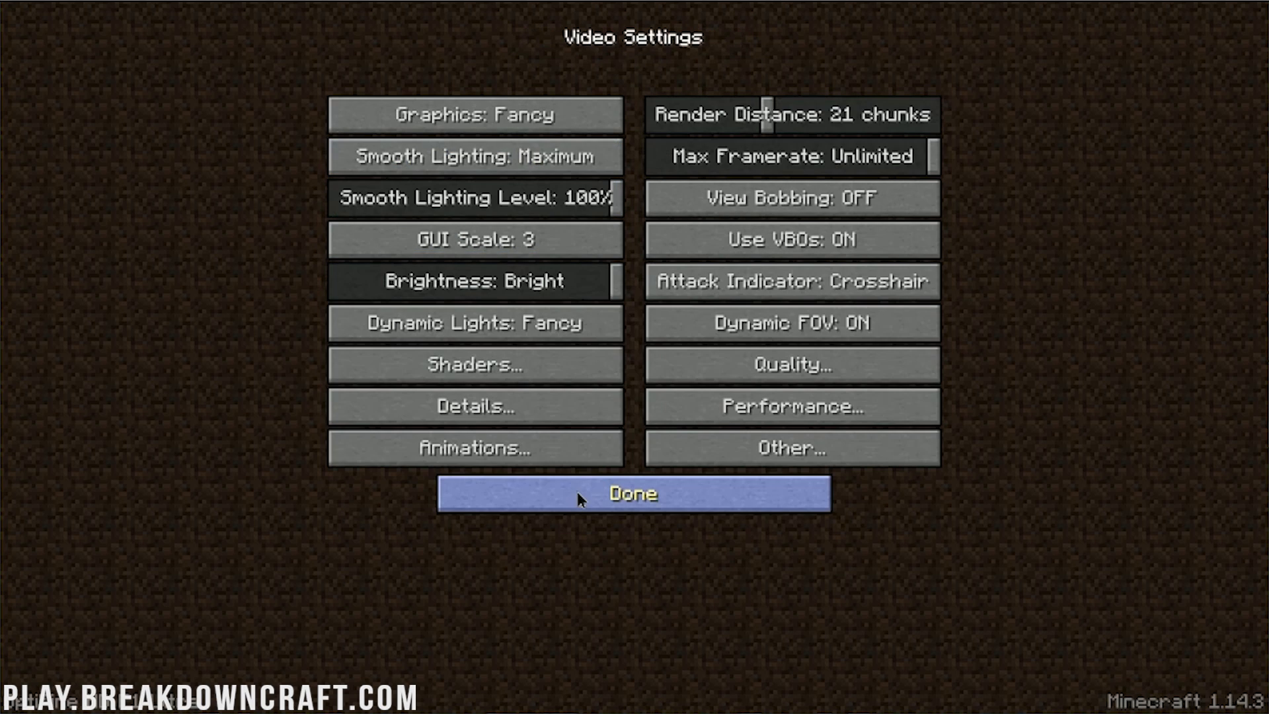
Show the Shaders list with shaders.zip and reveal the shaderpacks folder in Explorer.
{"action": "left_click", "coordinate": [467, 368]}
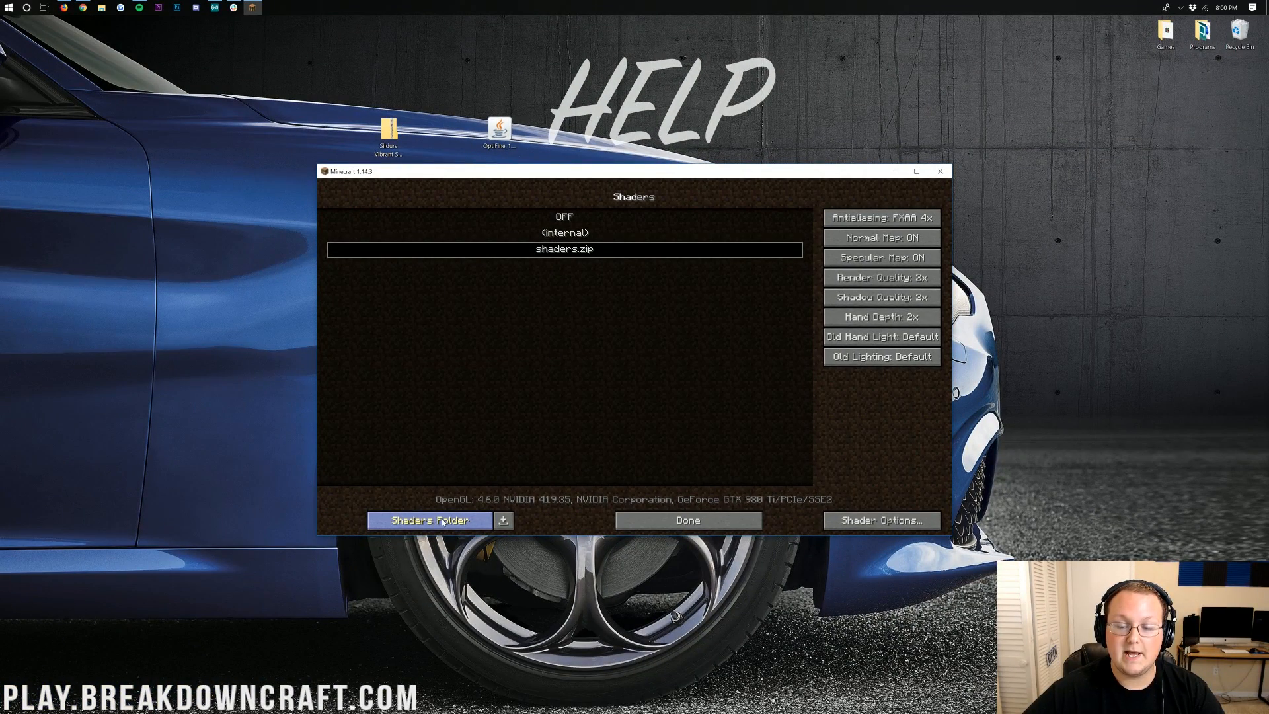
{"action": "left_click", "coordinate": [443, 523]}
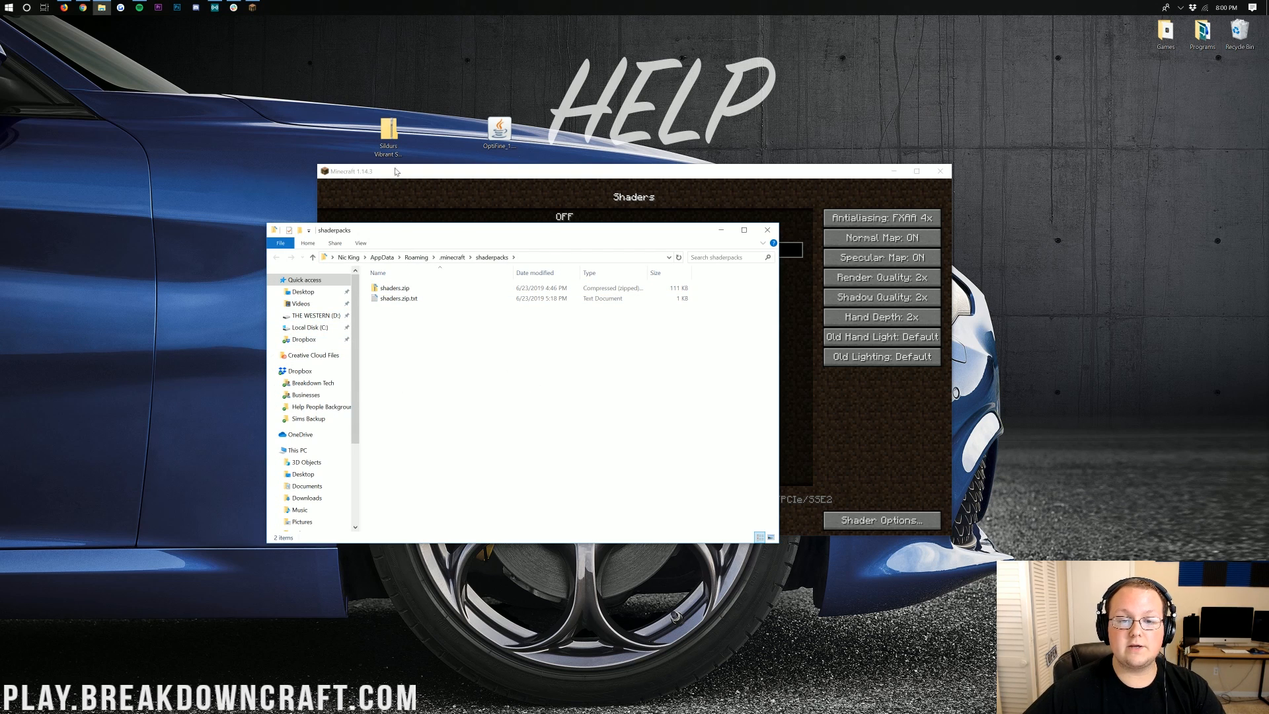
Drag Sildurs Vibrant Shaders v1.22 Medium.zip from the desktop into the shaderpacks folder.
{"action": "left_click", "coordinate": [388, 137]}
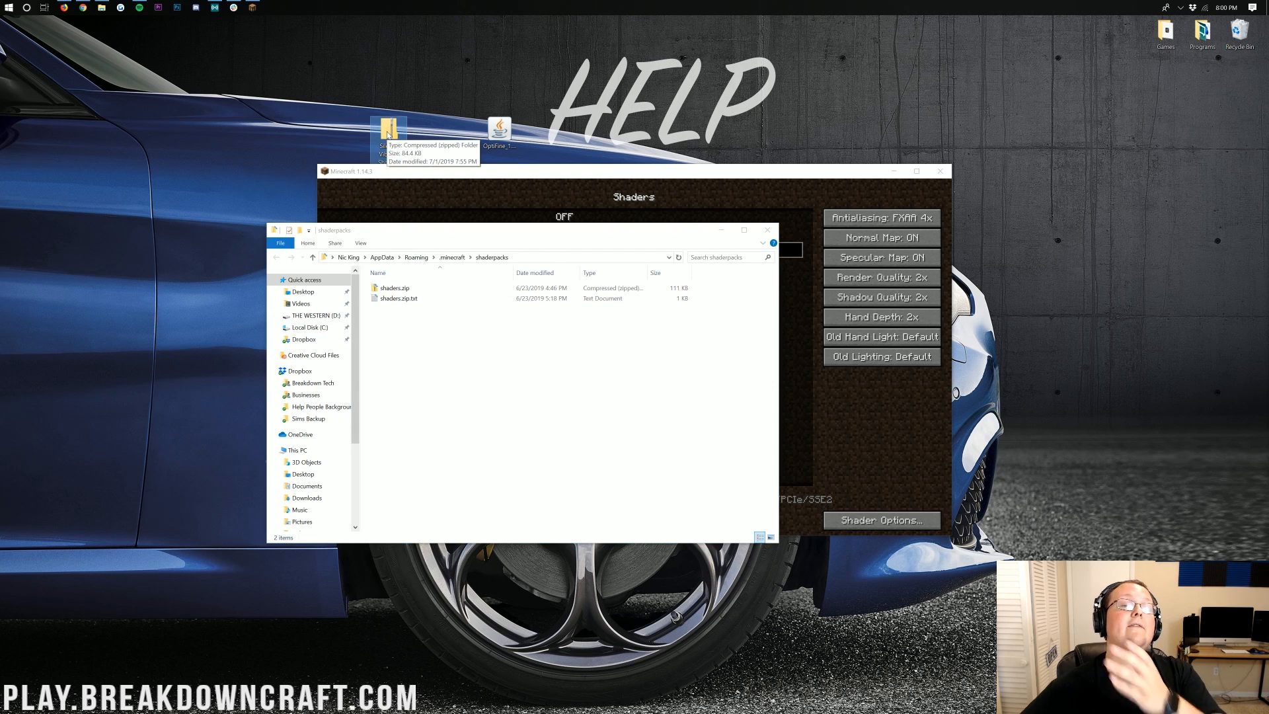
{"action": "mouse_move", "coordinate": [388, 137]}
{"action": "left_mouse_down"}
{"action": "mouse_move", "coordinate": [717, 39]}
{"action": "mouse_move", "coordinate": [477, 387]}
{"action": "left_mouse_up"}
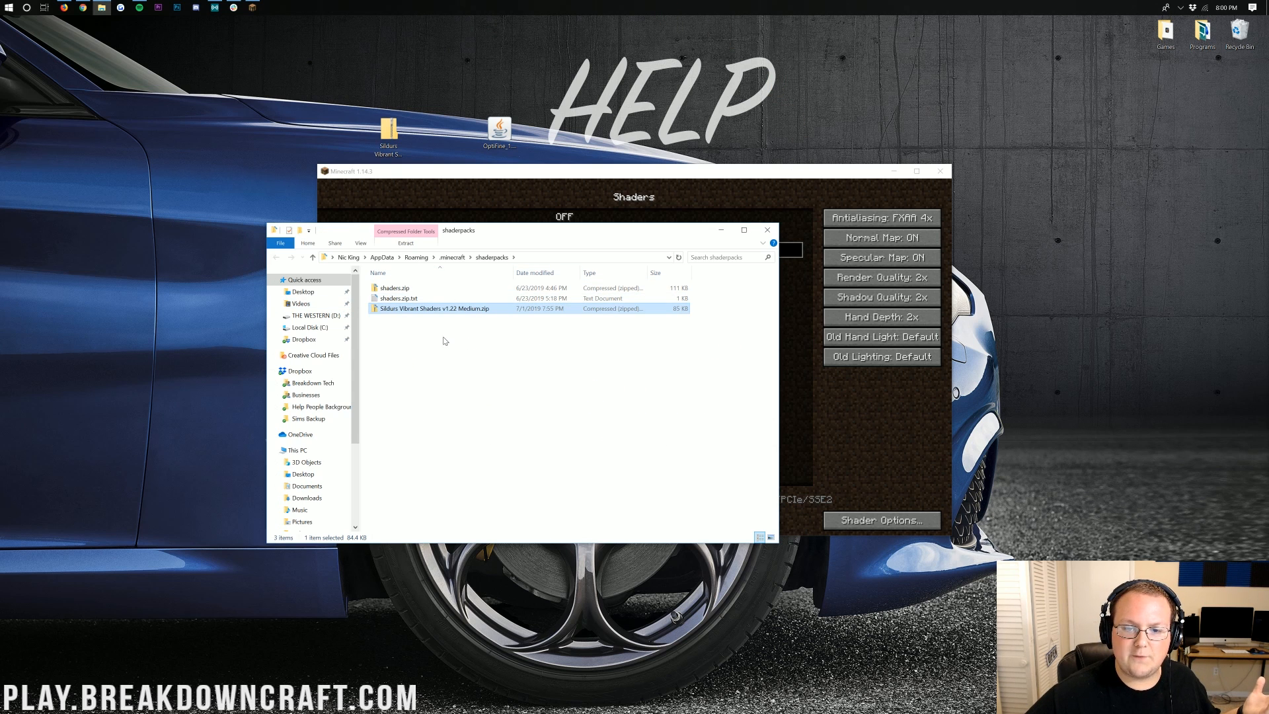
Refresh the Shaders list and make Sildurs Vibrant Shaders v1.22 Medium the active pack.
{"action": "left_click", "coordinate": [774, 228]}
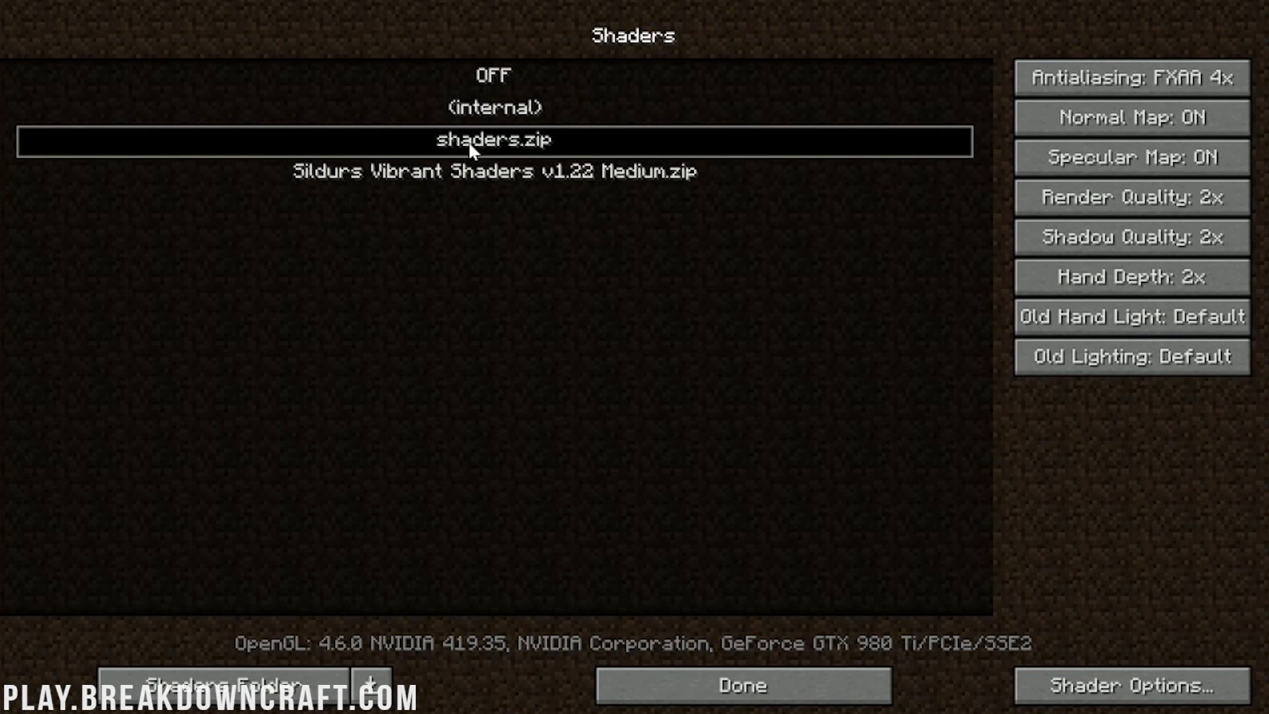
{"action": "left_click", "coordinate": [697, 680]}
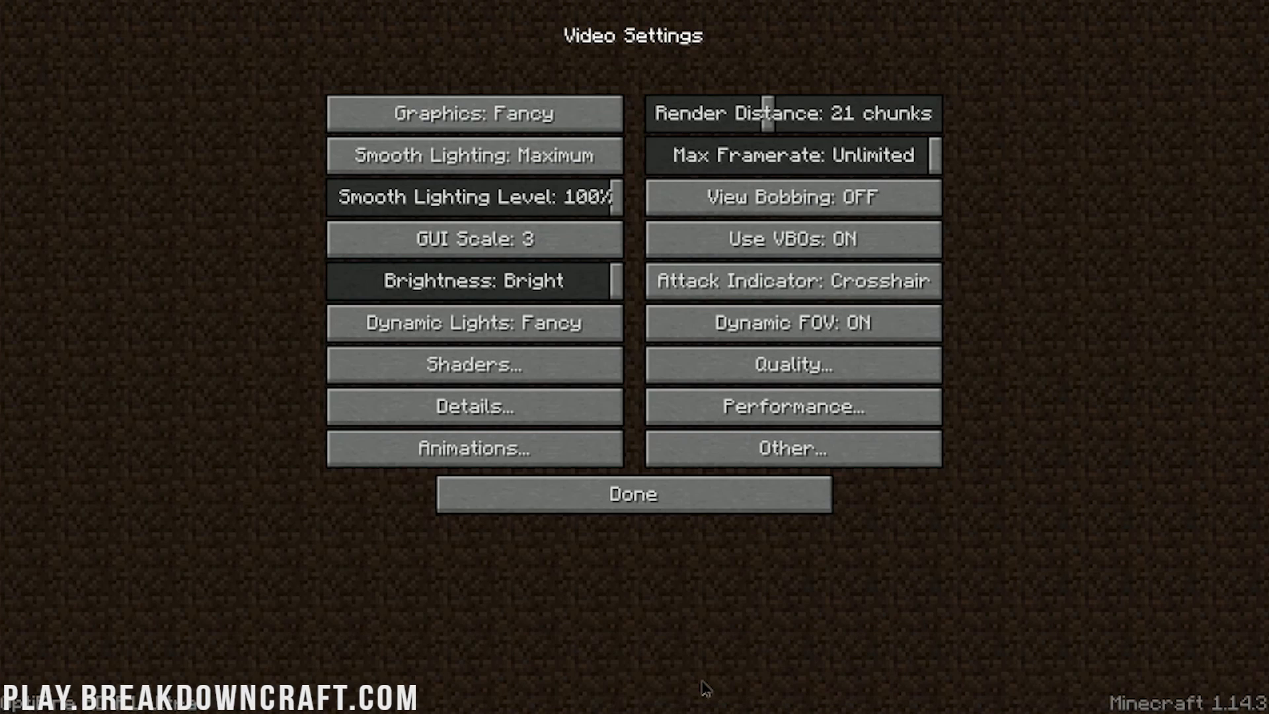
{"action": "left_click", "coordinate": [476, 365]}
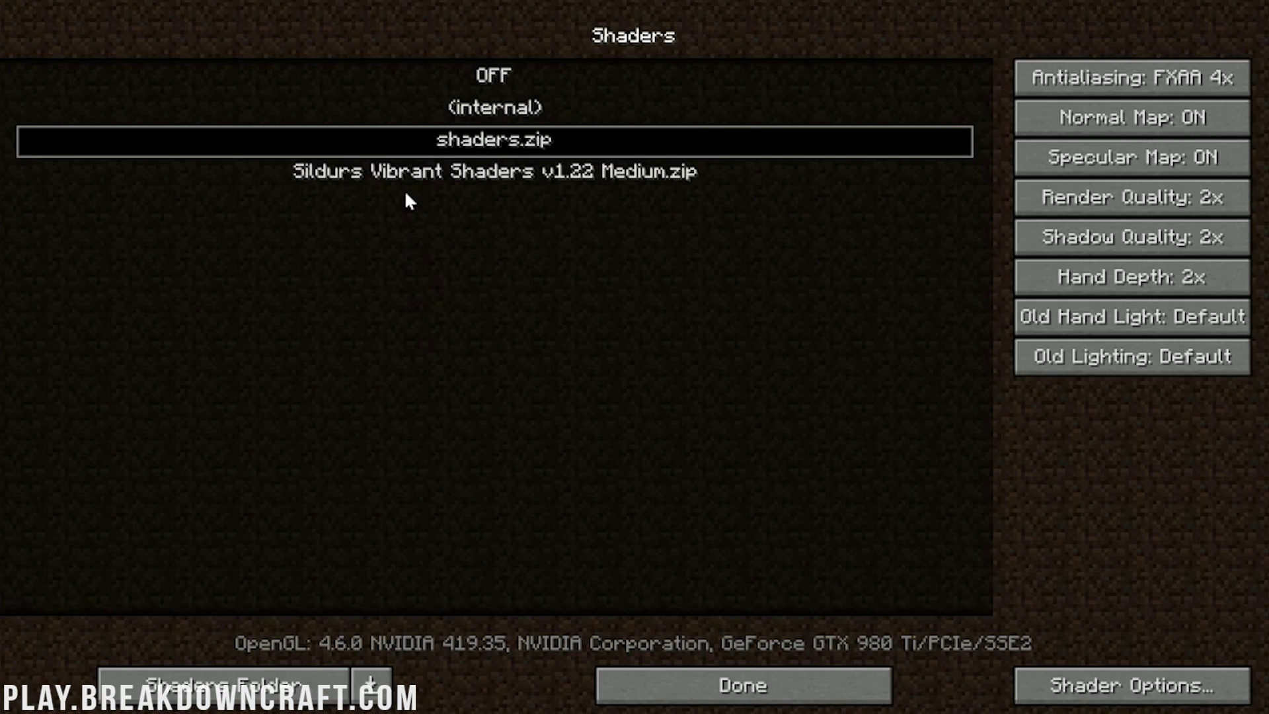
{"action": "left_click", "coordinate": [512, 181]}
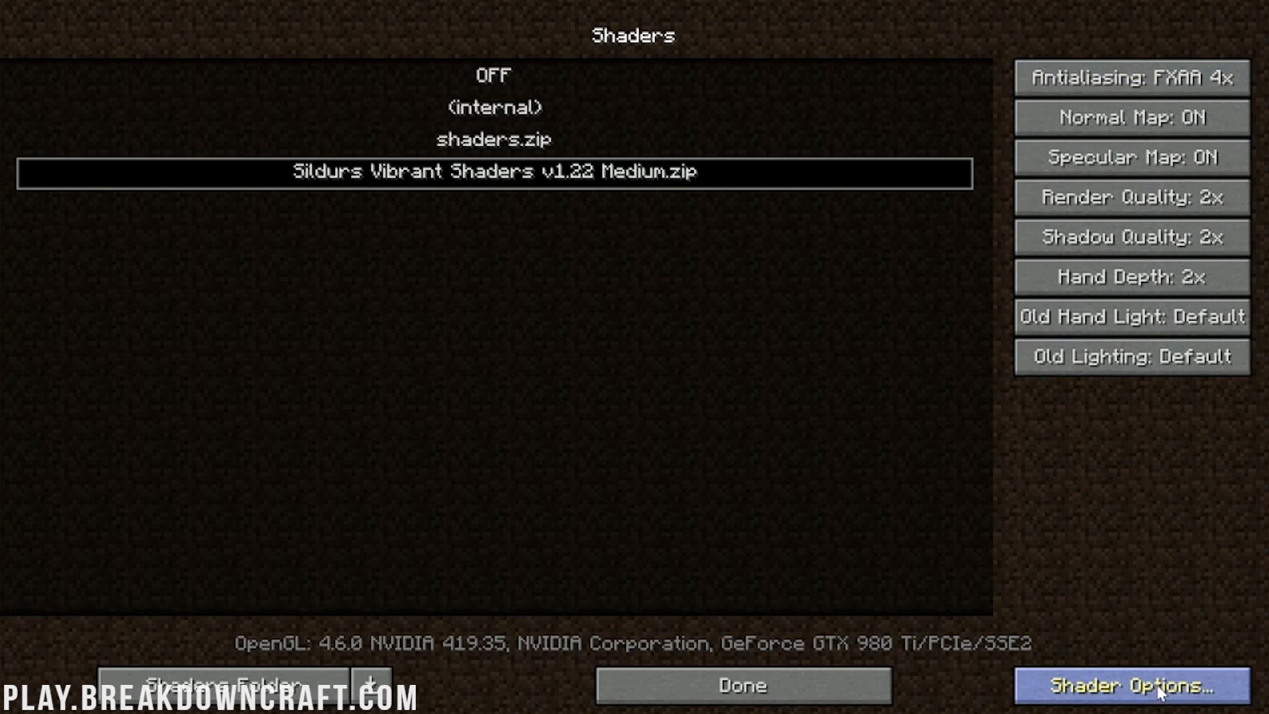
In Shader Options > Waving Objects, switch Waving Leaves OFF and return to the Shaders list.
{"action": "left_click", "coordinate": [1133, 698]}
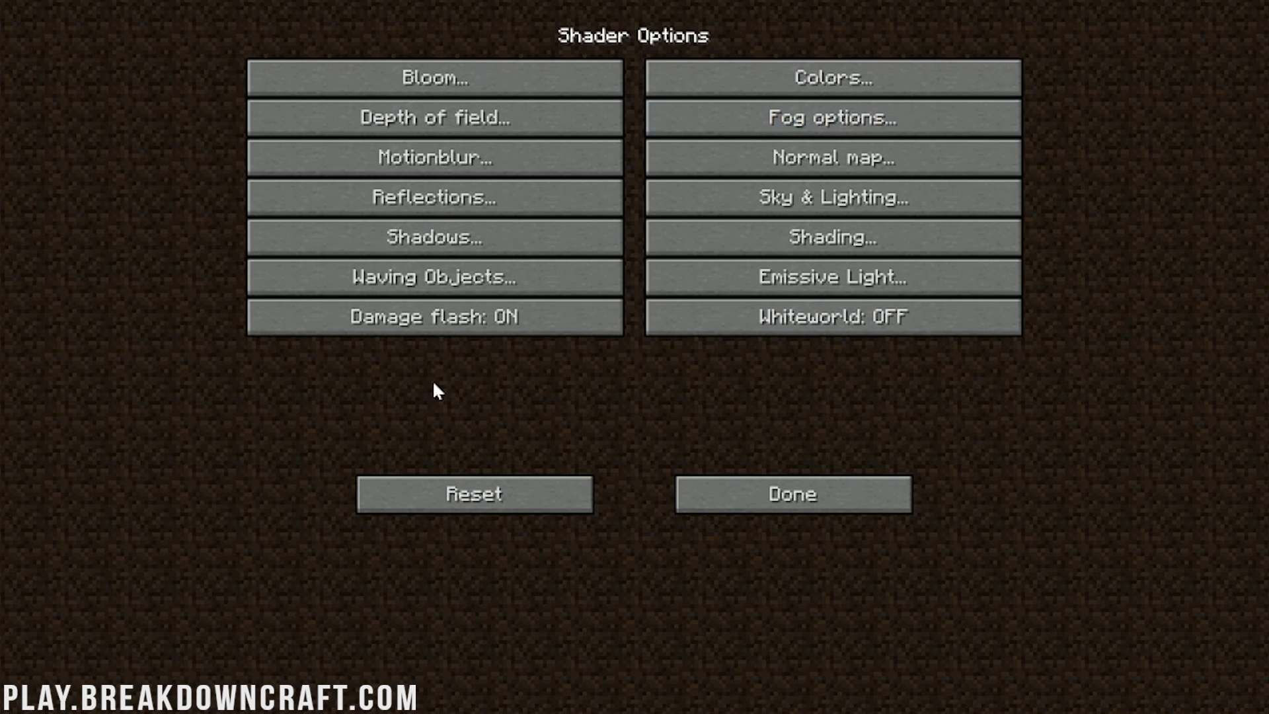
{"action": "left_click", "coordinate": [415, 285]}
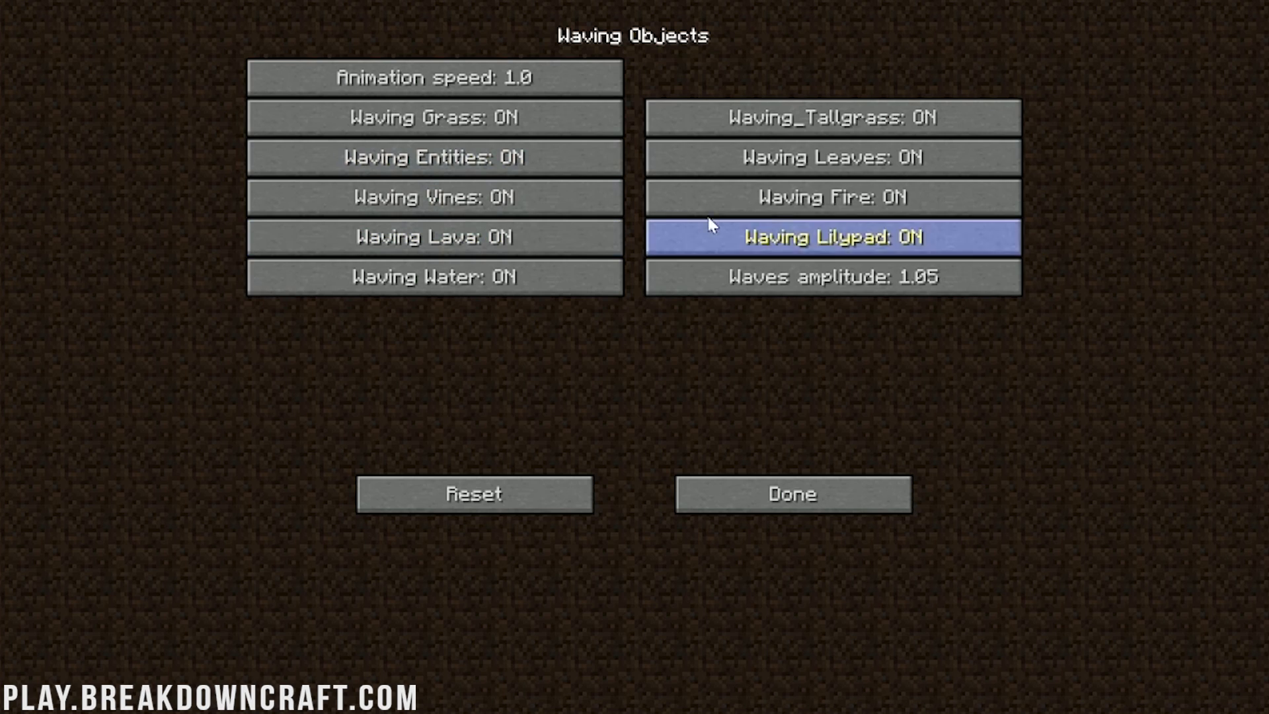
{"action": "left_click", "coordinate": [892, 157]}
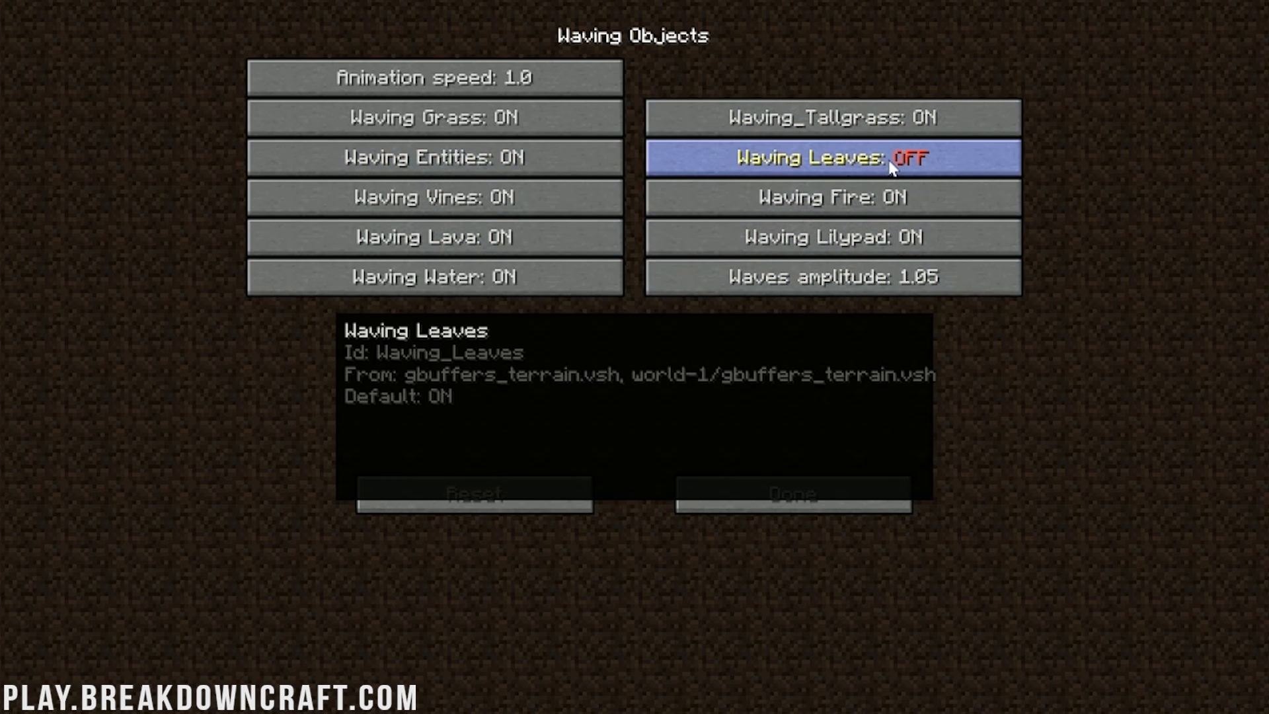
{"action": "left_click", "coordinate": [794, 494]}
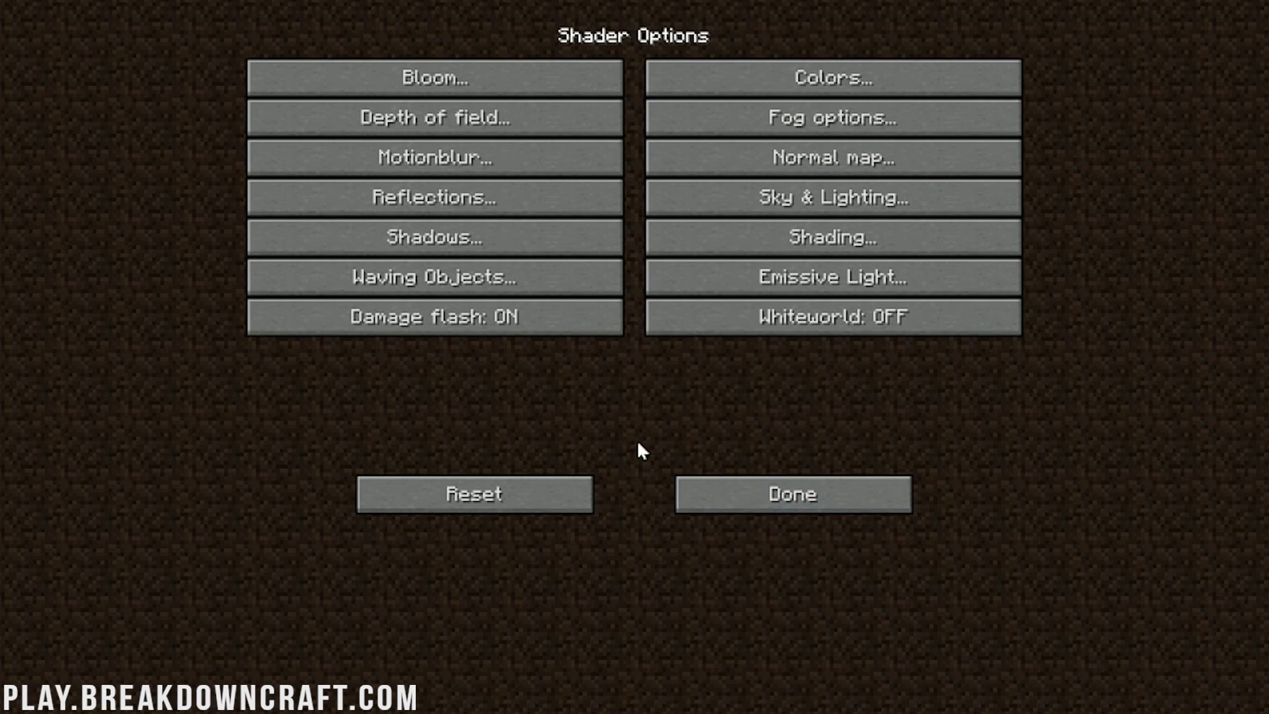
{"action": "left_click", "coordinate": [793, 507]}
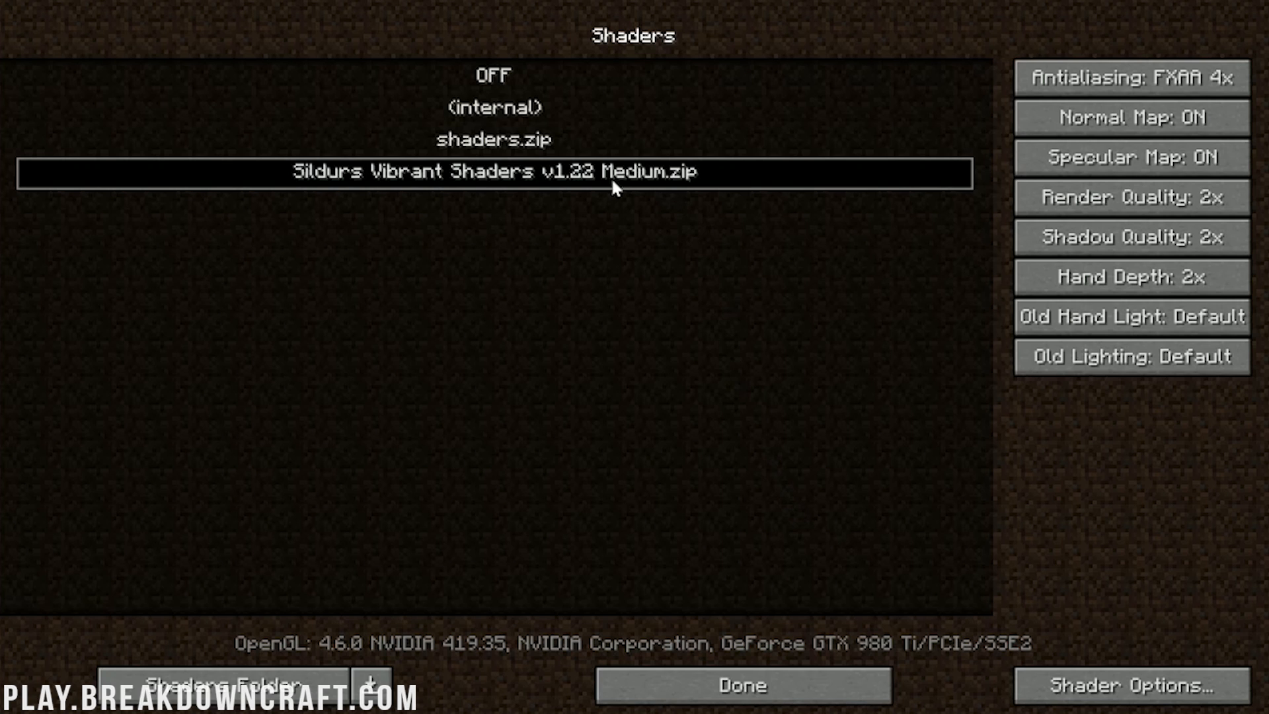
Back out to the title menu and join Play.BreakdownCraft.com from Multiplayer.
{"action": "left_click", "coordinate": [743, 685]}
{"action": "left_click", "coordinate": [632, 494]}
{"action": "left_click", "coordinate": [631, 473]}
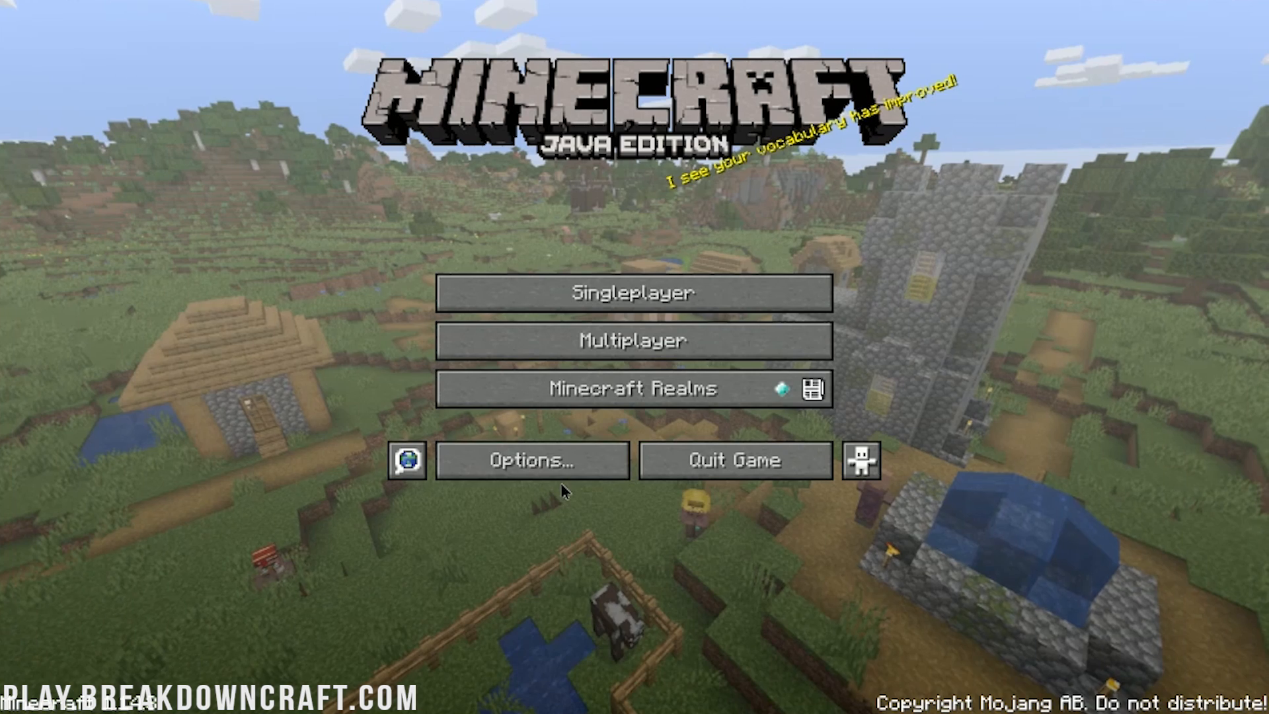
{"action": "left_click", "coordinate": [631, 335]}
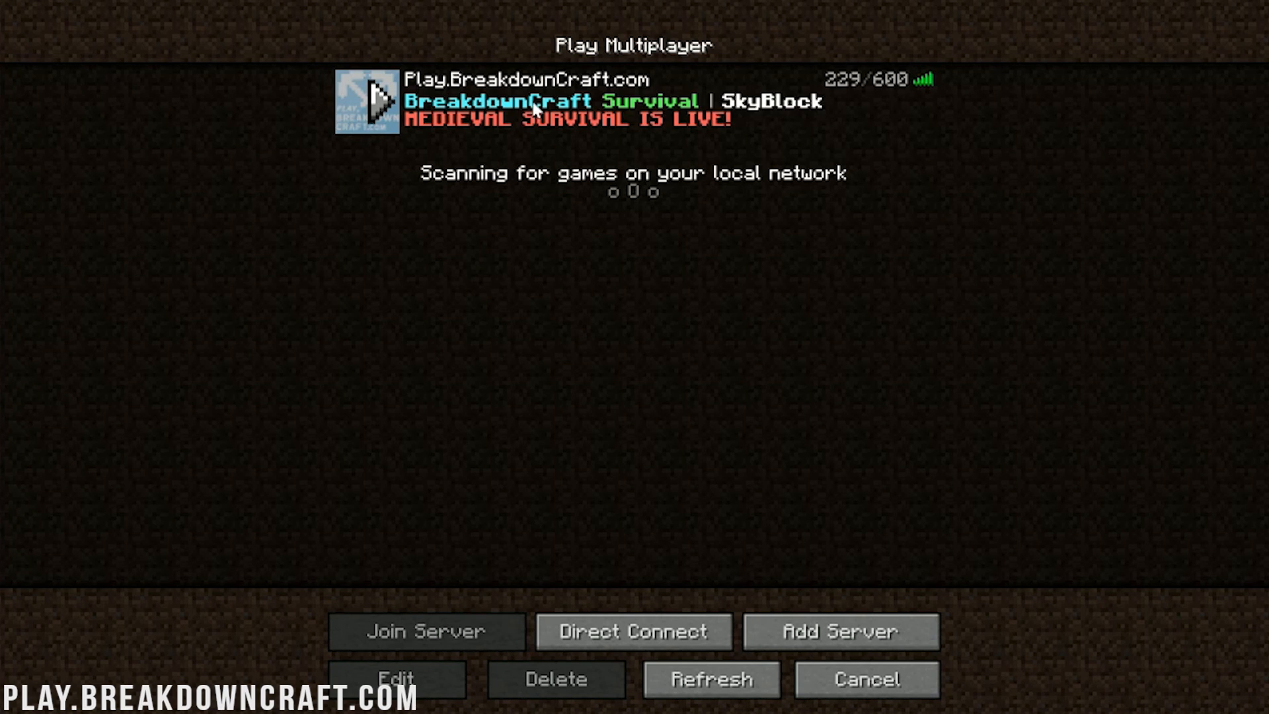
{"action": "mouse_move", "coordinate": [635, 99]}
{"action": "double_click", "coordinate": [600, 116]}
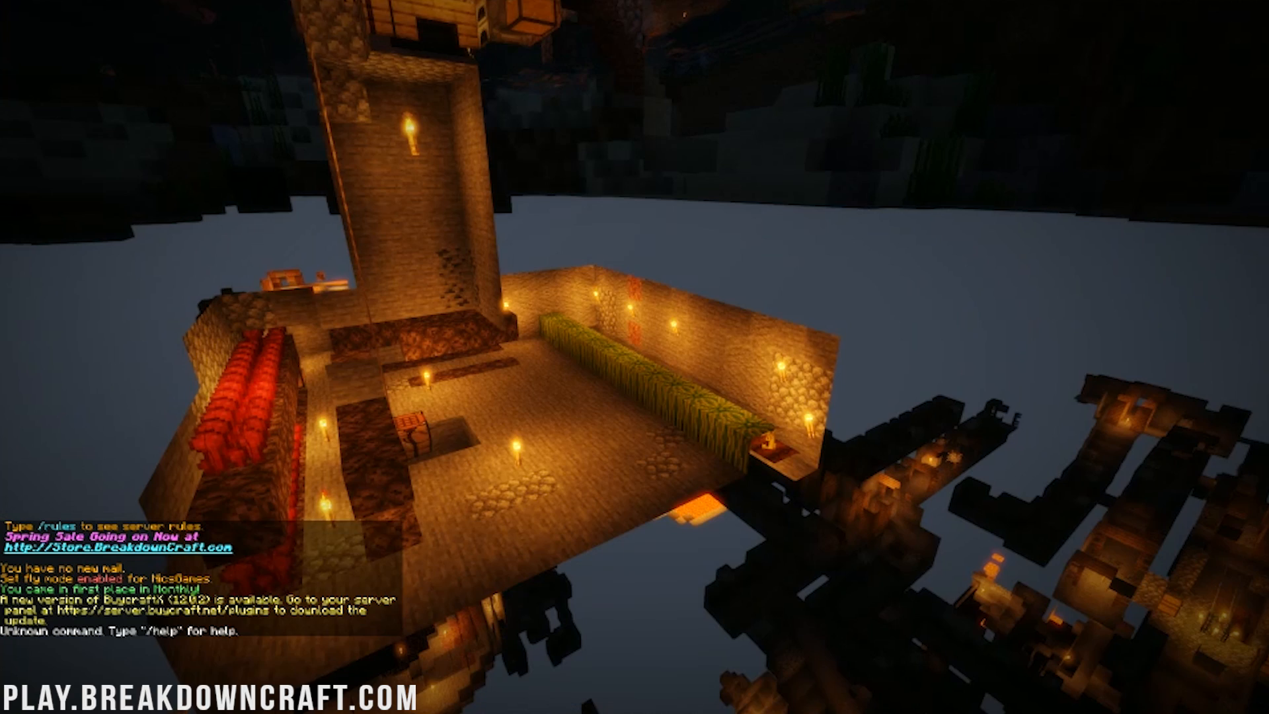
{"action": "type", "text": "t/spawn"}
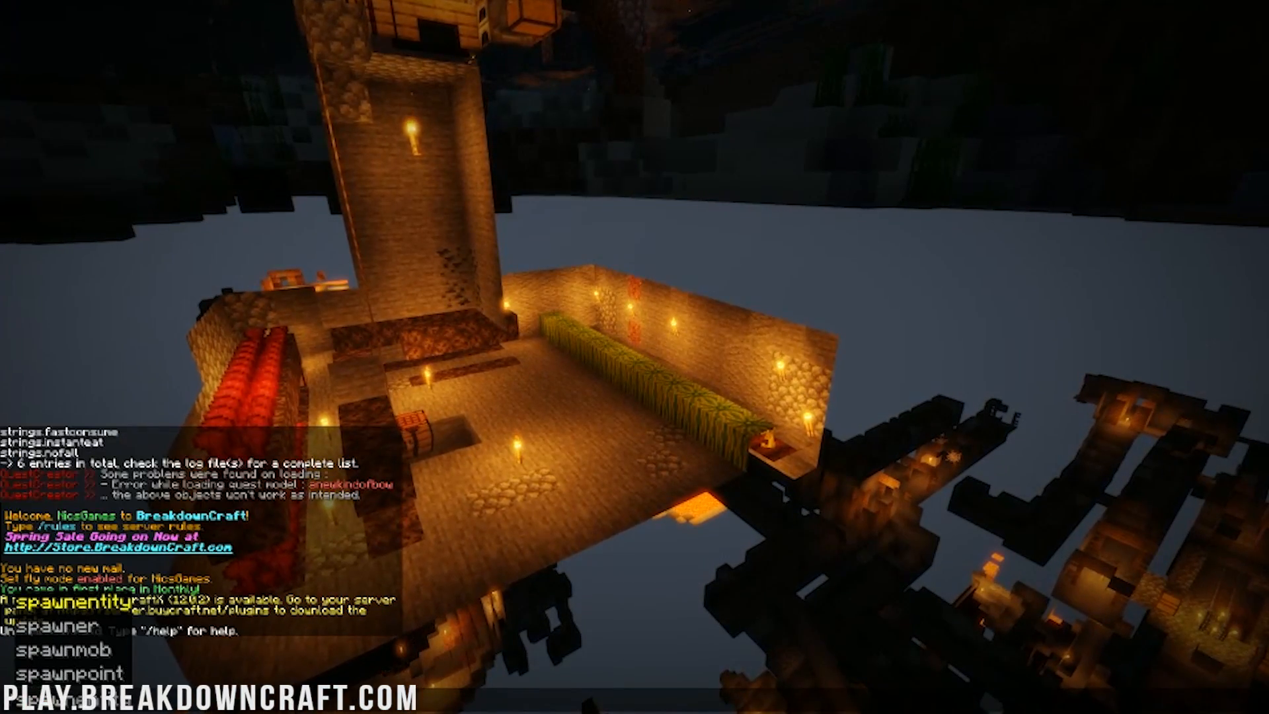
Run /spawn and /gmc, then fly up over the spawn buildings in creative mode.
{"action": "key", "text": "Return"}
{"action": "type", "text": "t/g"}
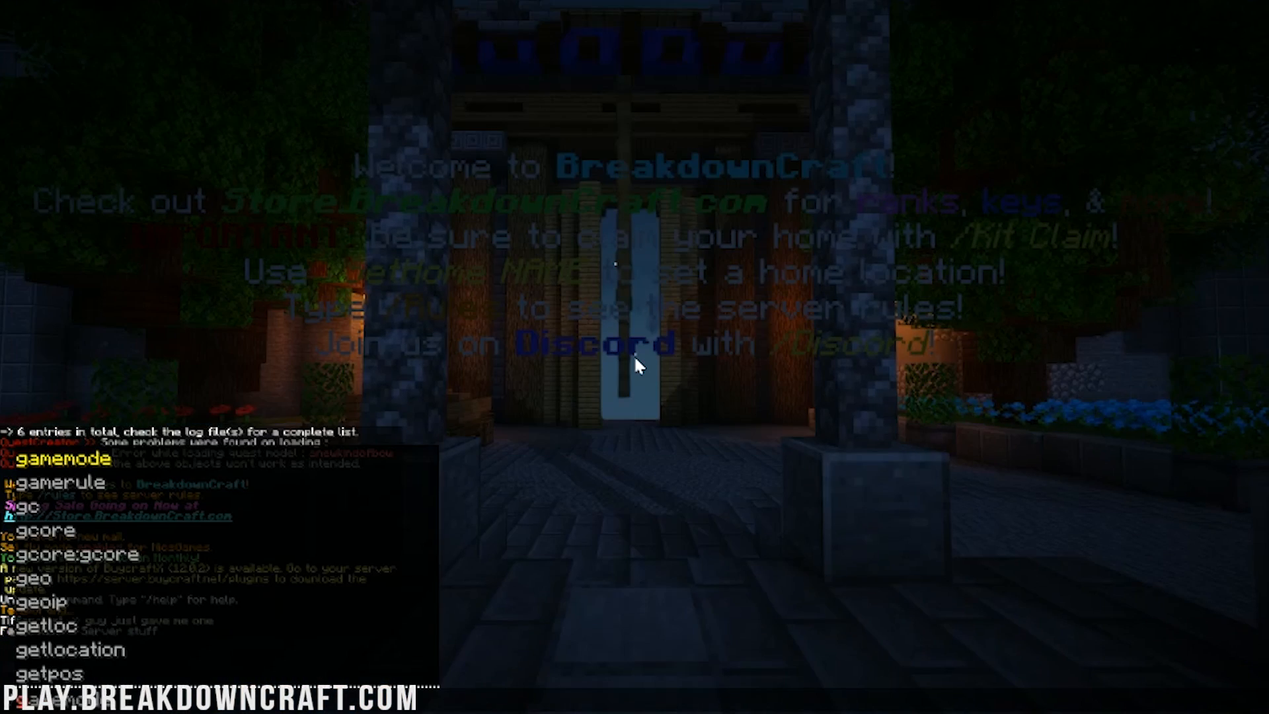
{"action": "type", "text": "mc"}
{"action": "key", "text": "Return"}
{"action": "key", "text": "w"}
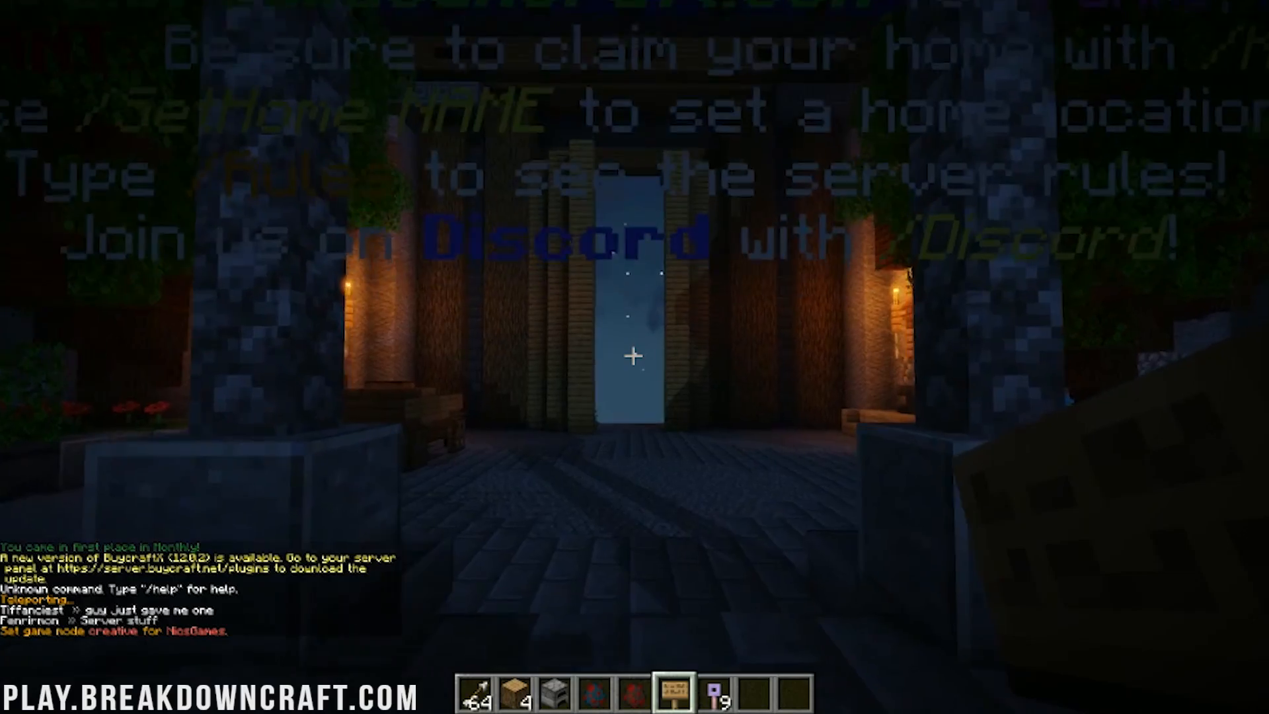
{"action": "key", "text": "w"}
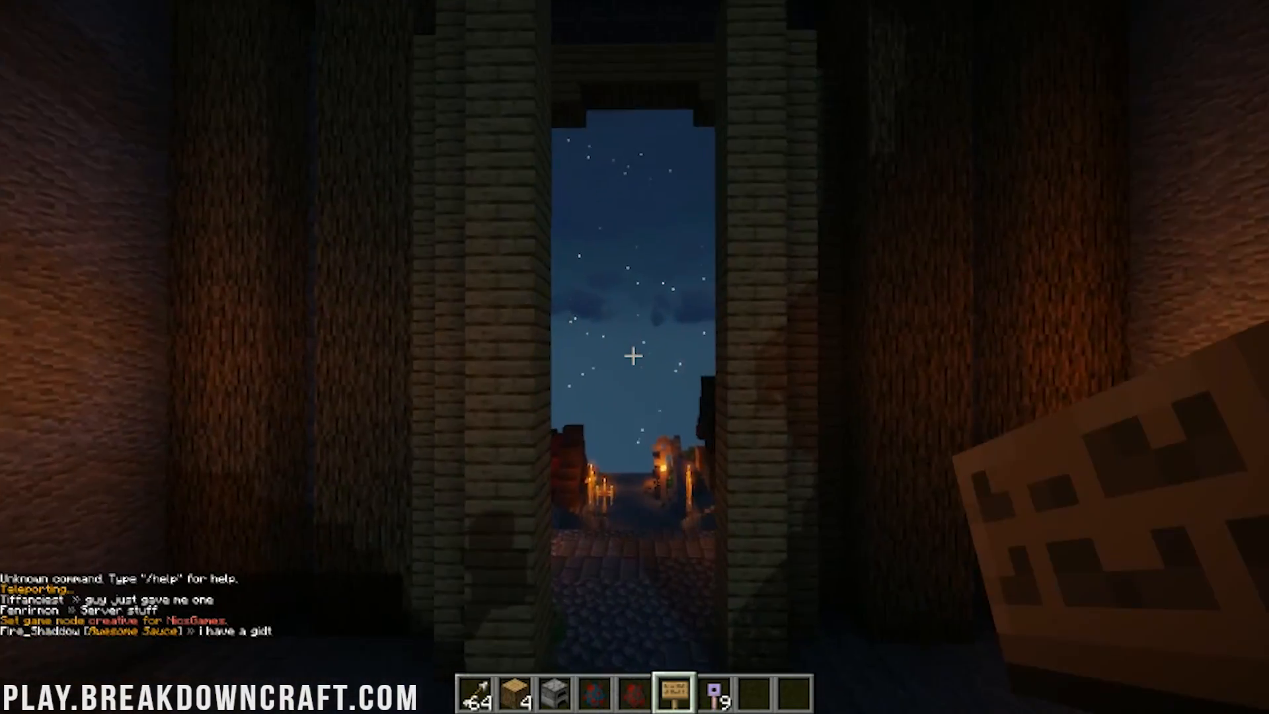
{"action": "key", "text": "space"}
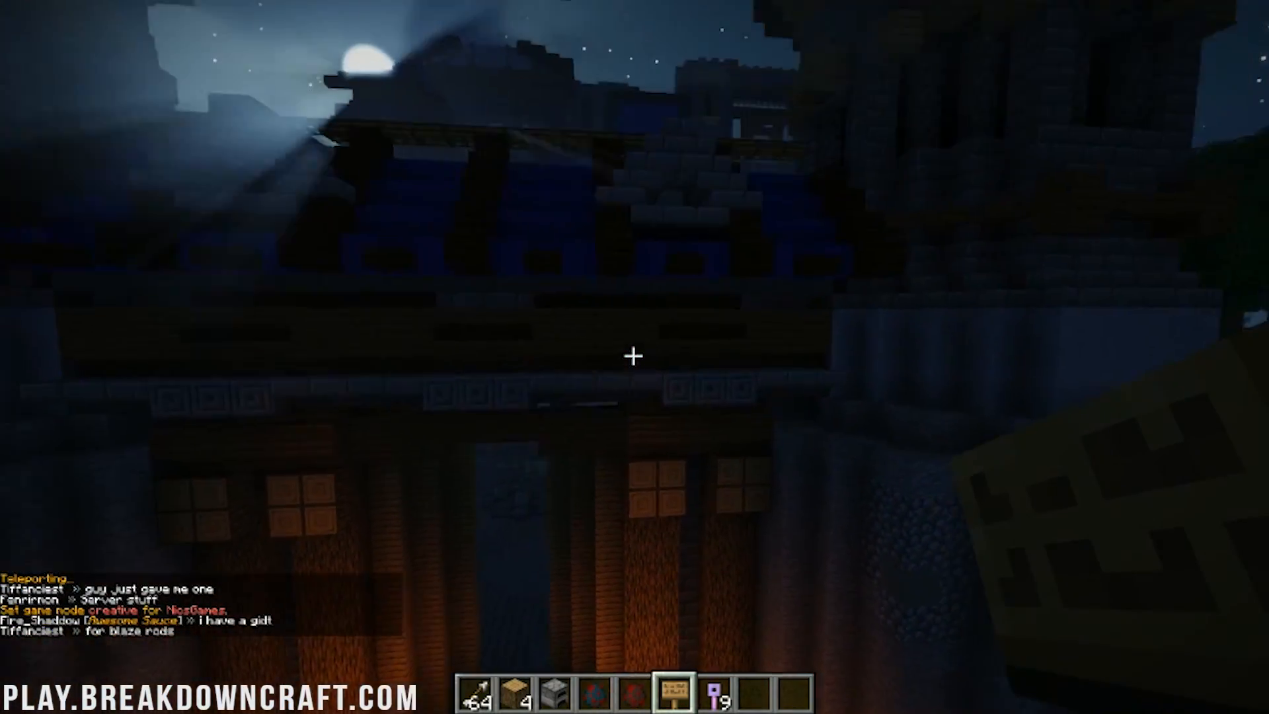
{"action": "key", "text": "w"}
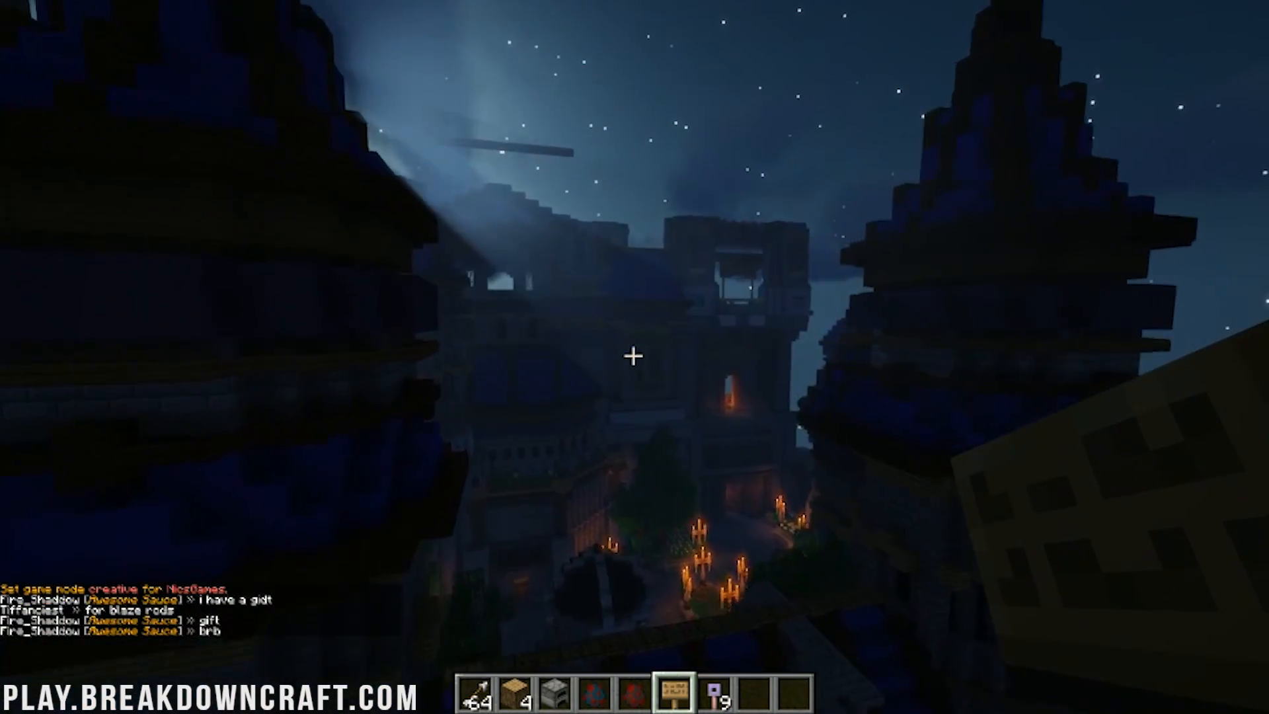
Run /ptime day to show the spawn castle in daylight.
{"action": "key", "text": "slash"}
{"action": "type", "text": "patime day"}
{"action": "key", "text": "Return"}
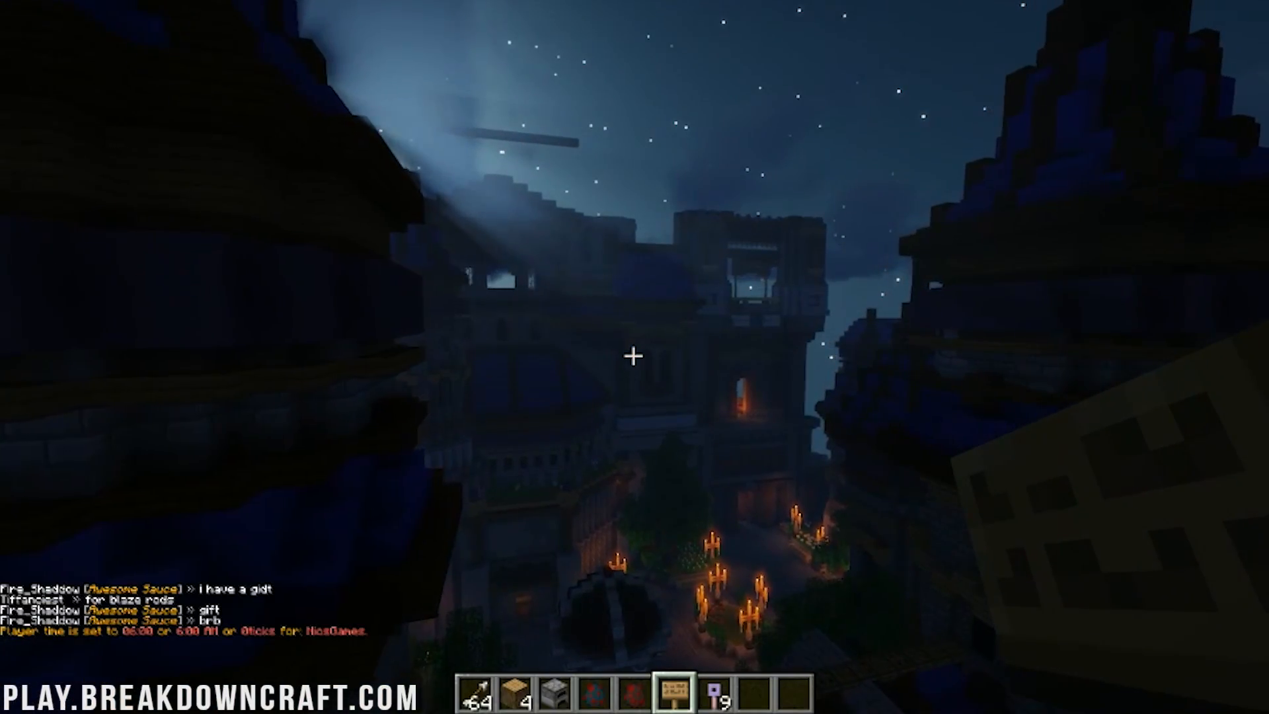
Fly around the castle, towers and houses to show the shader lighting, ending at the grand staircase.
{"action": "key", "text": "w"}
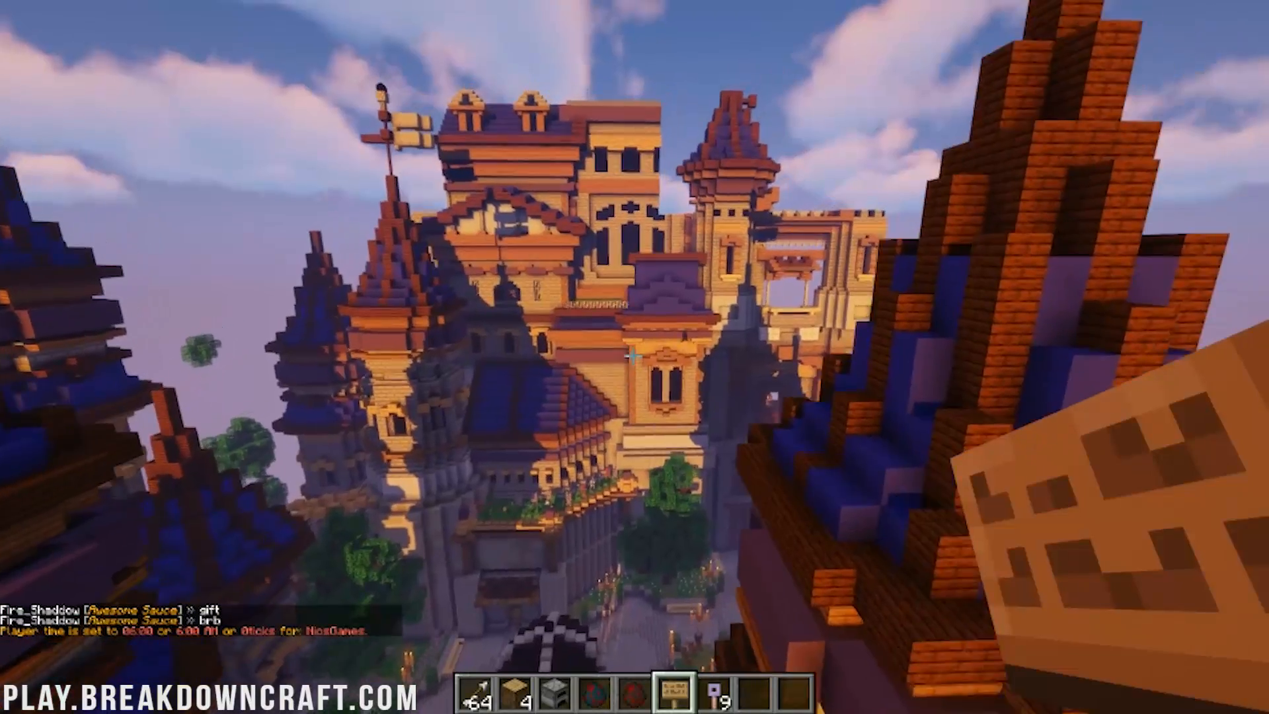
{"action": "key", "text": "w"}
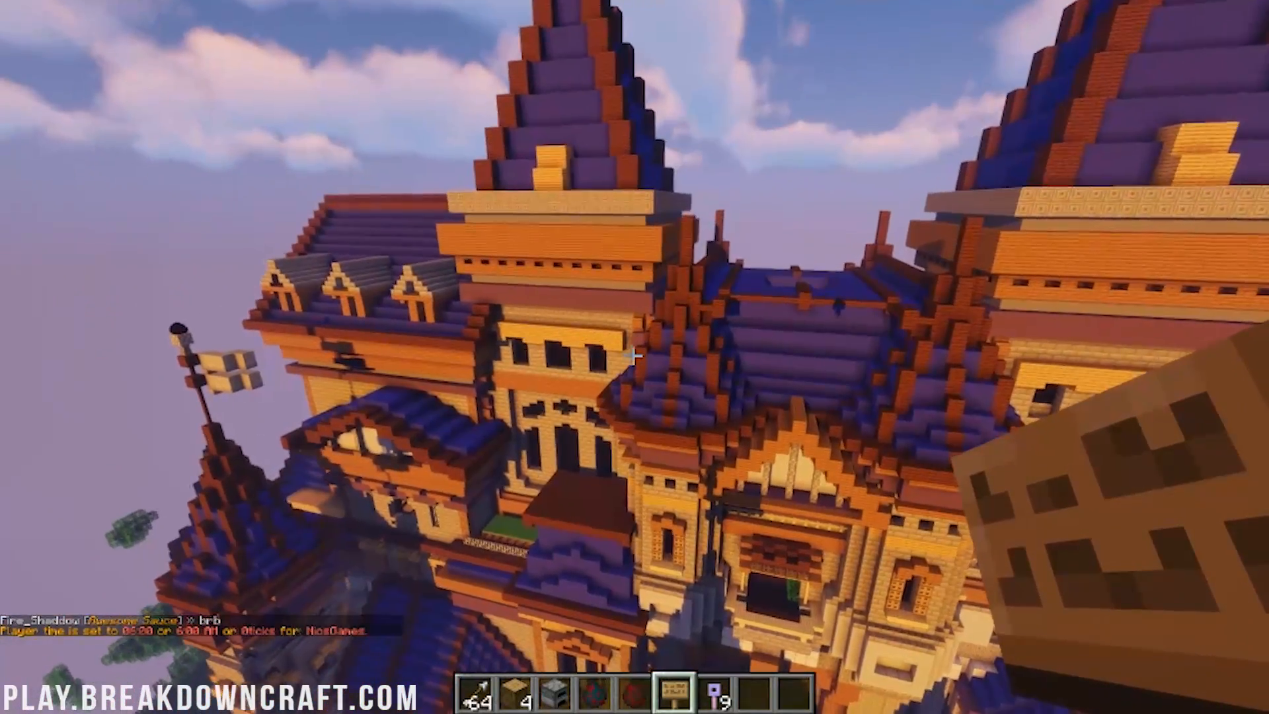
{"action": "key", "text": "w"}
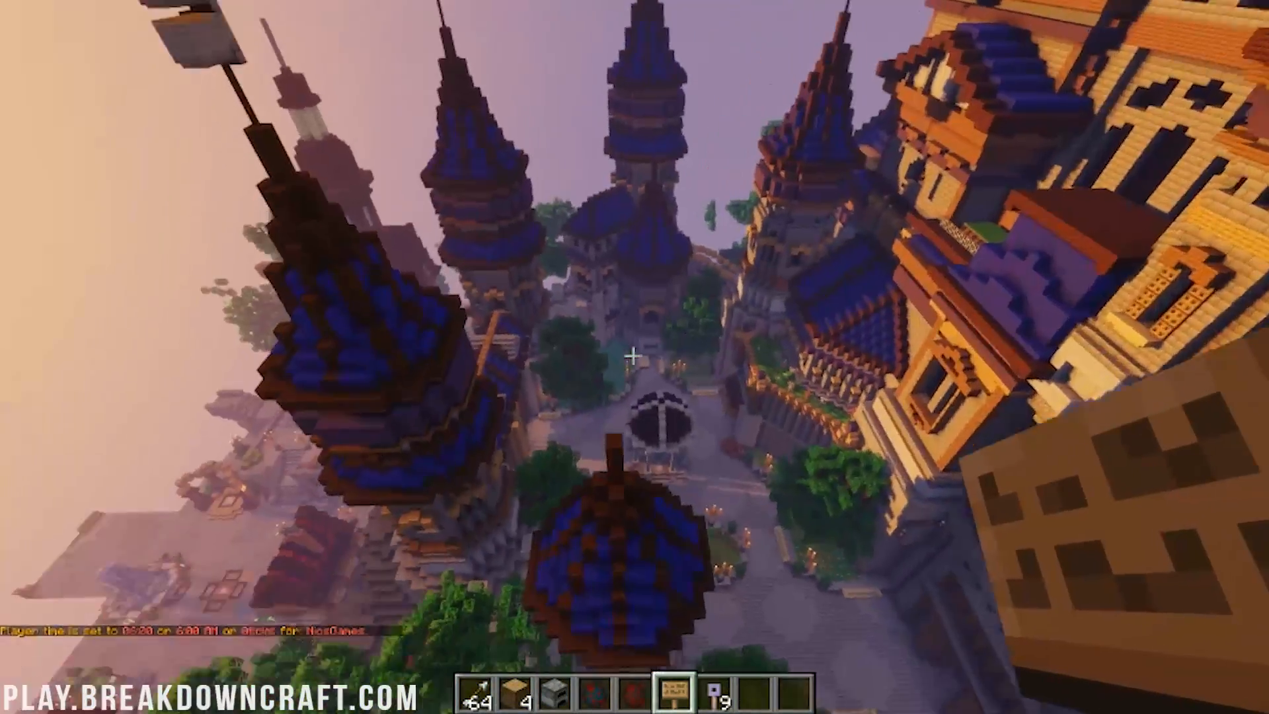
{"action": "key", "text": "w"}
{"action": "key", "text": "w"}
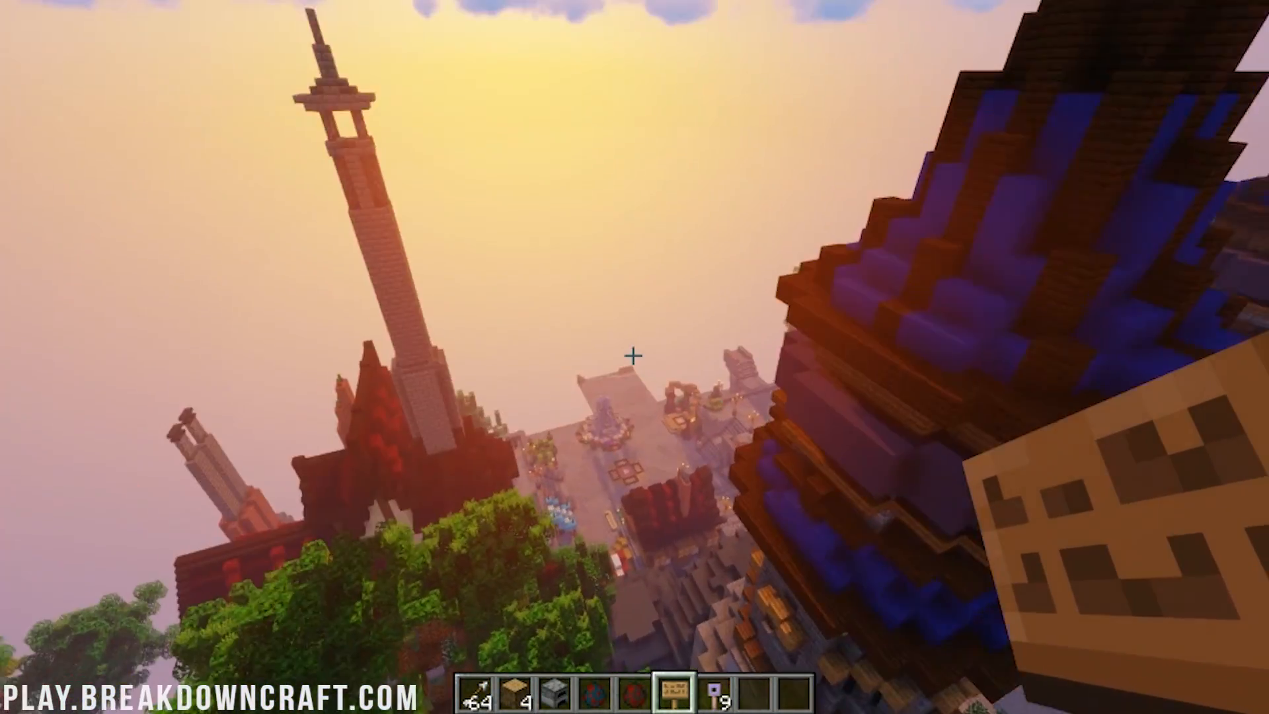
{"action": "key", "text": "w"}
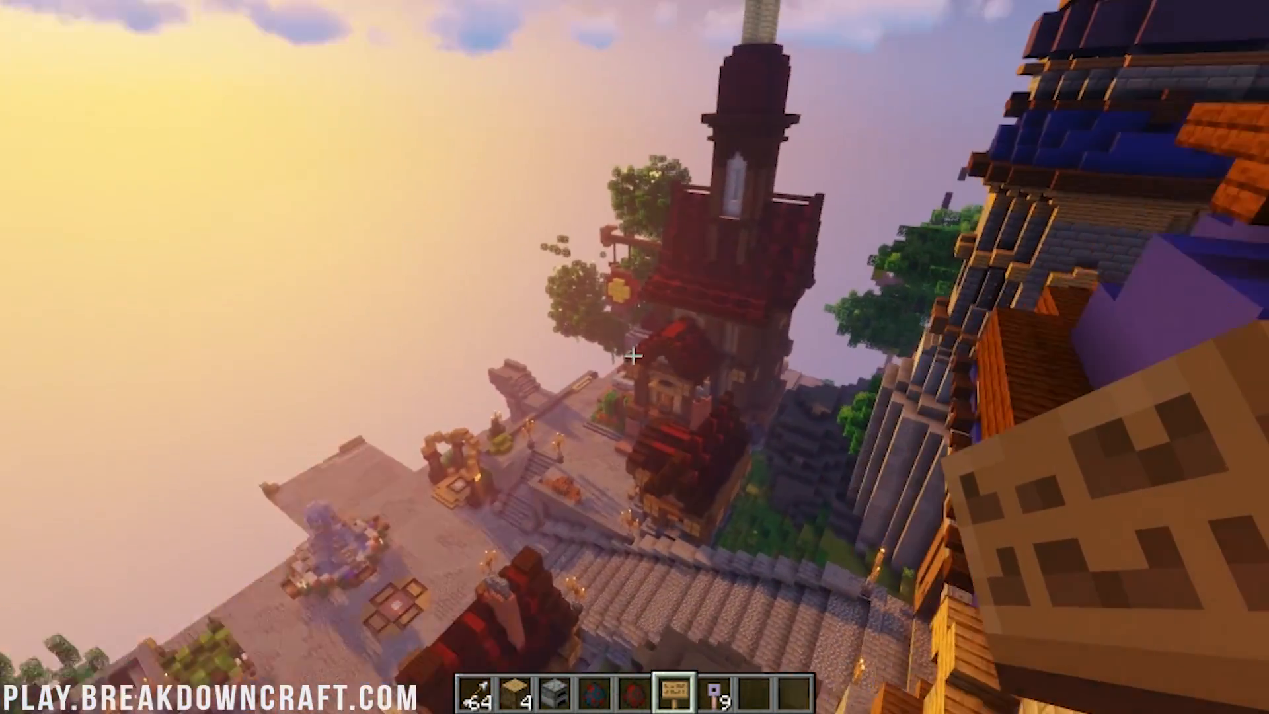
{"action": "key", "text": "w"}
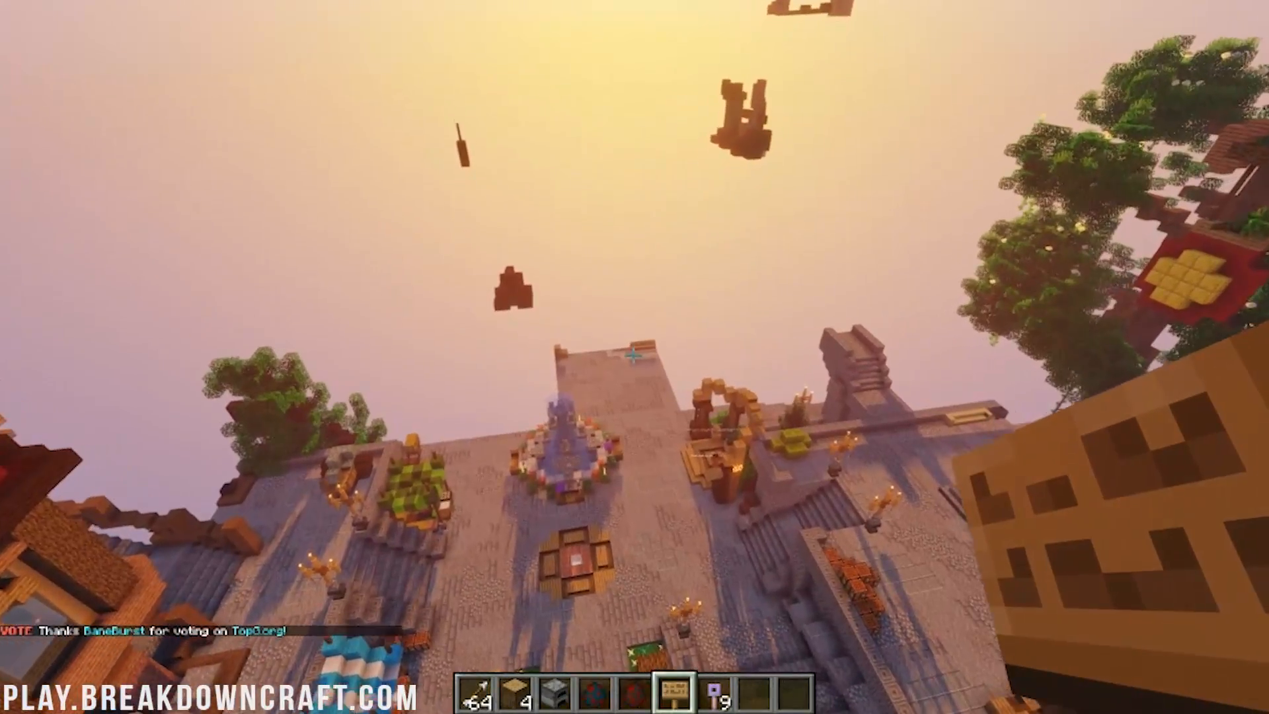
{"action": "key", "text": "w"}
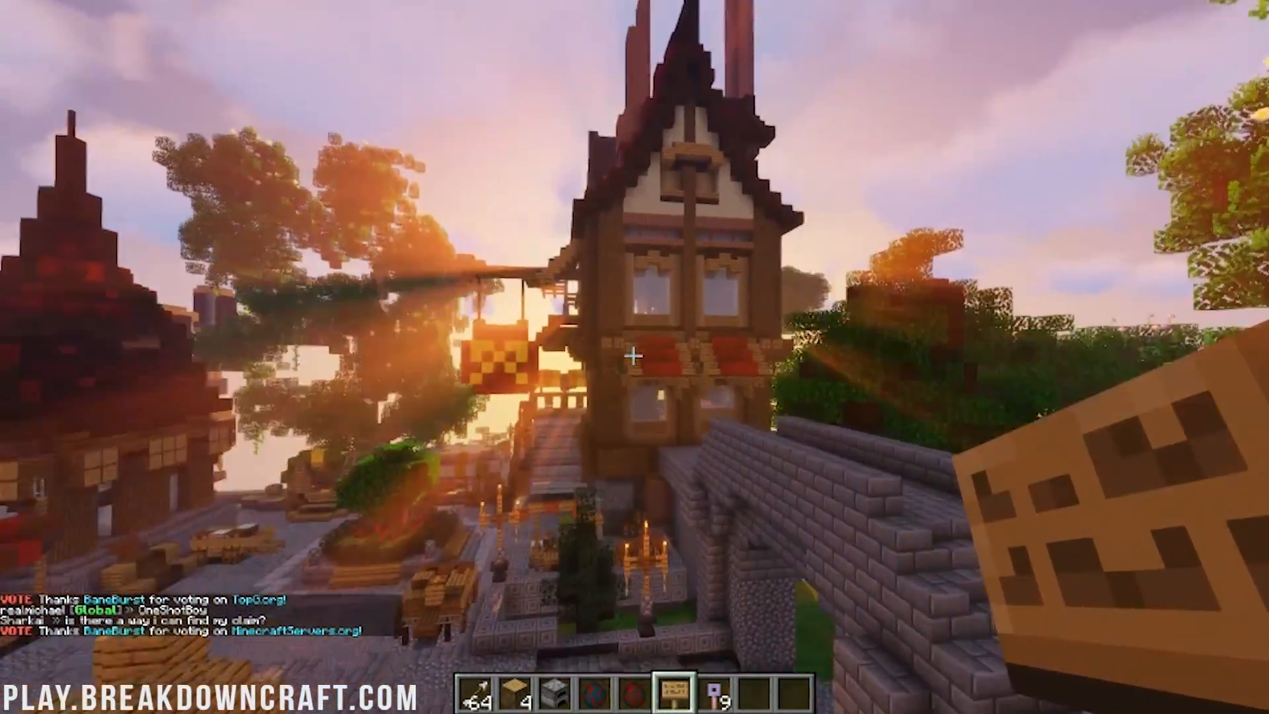
{"action": "key", "text": "w"}
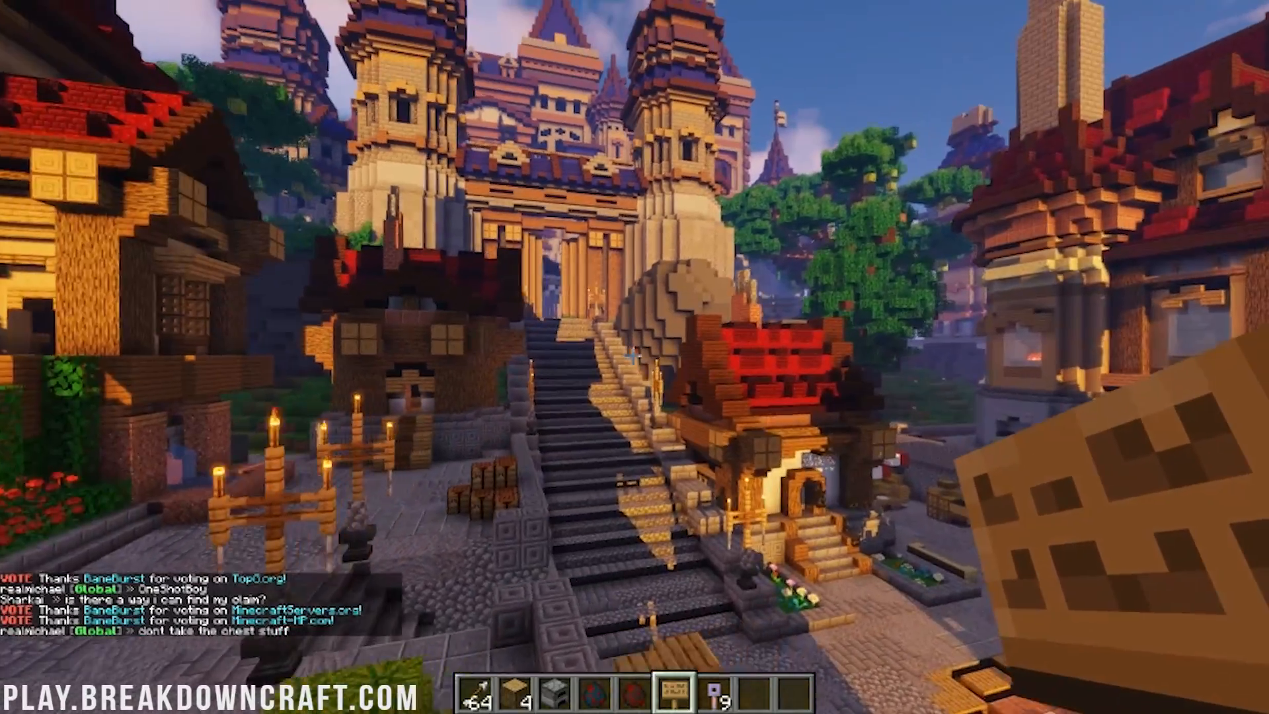
{"action": "key", "text": "w"}
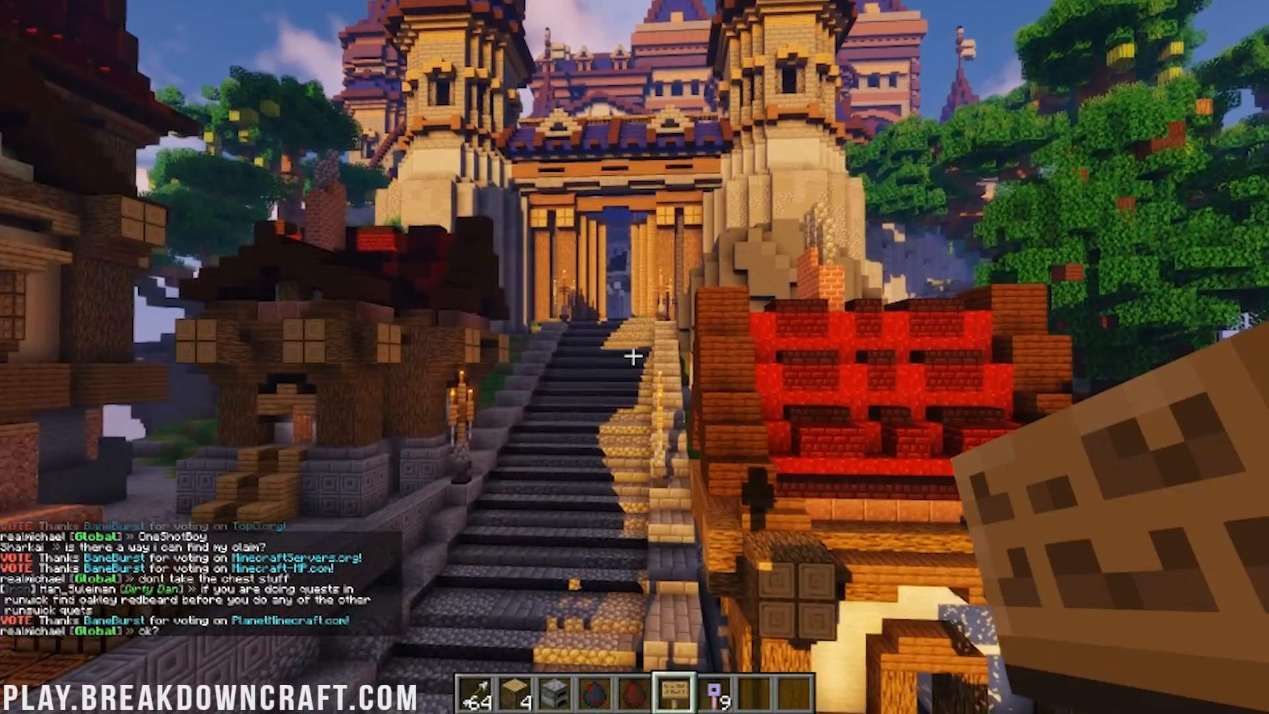